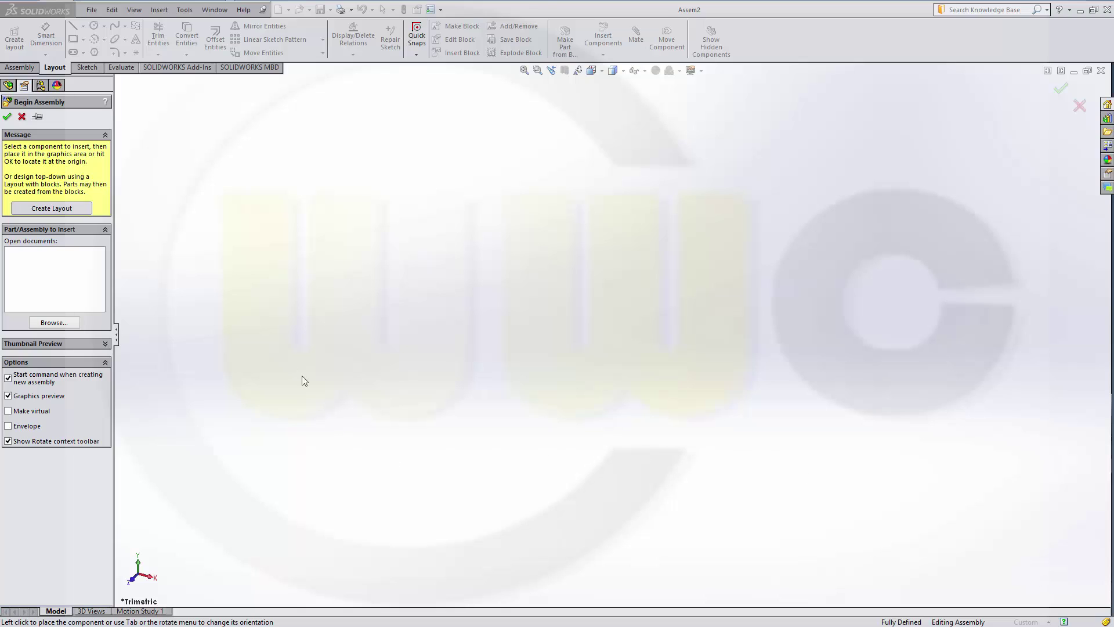
Start a layout for the new assembly and view it from the Front
left_click(51, 209)
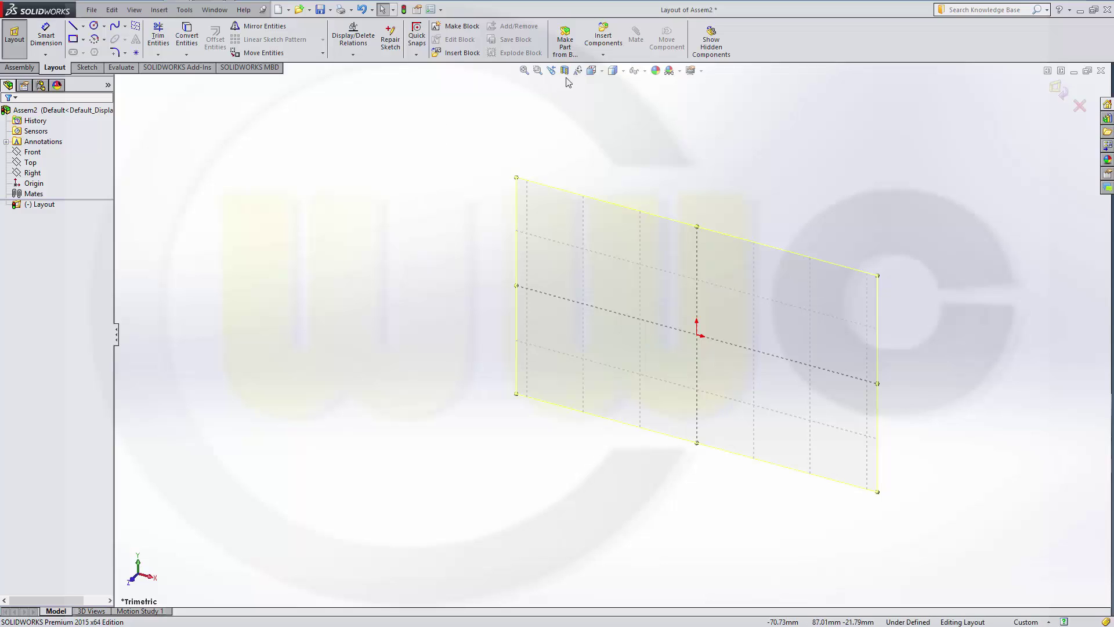
left_click(601, 71)
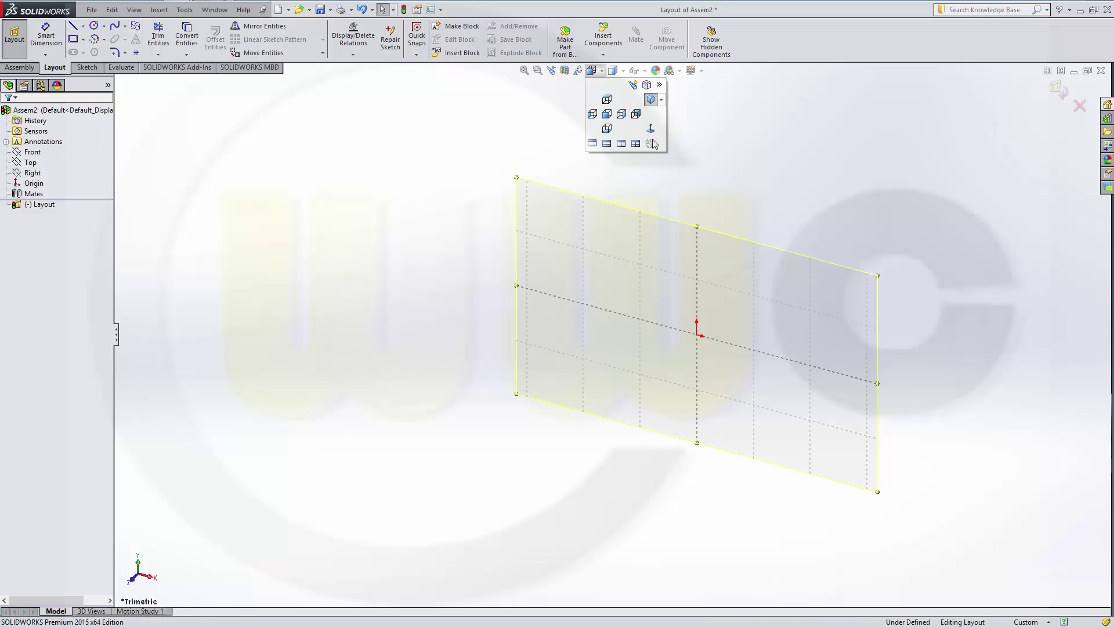
left_click(653, 138)
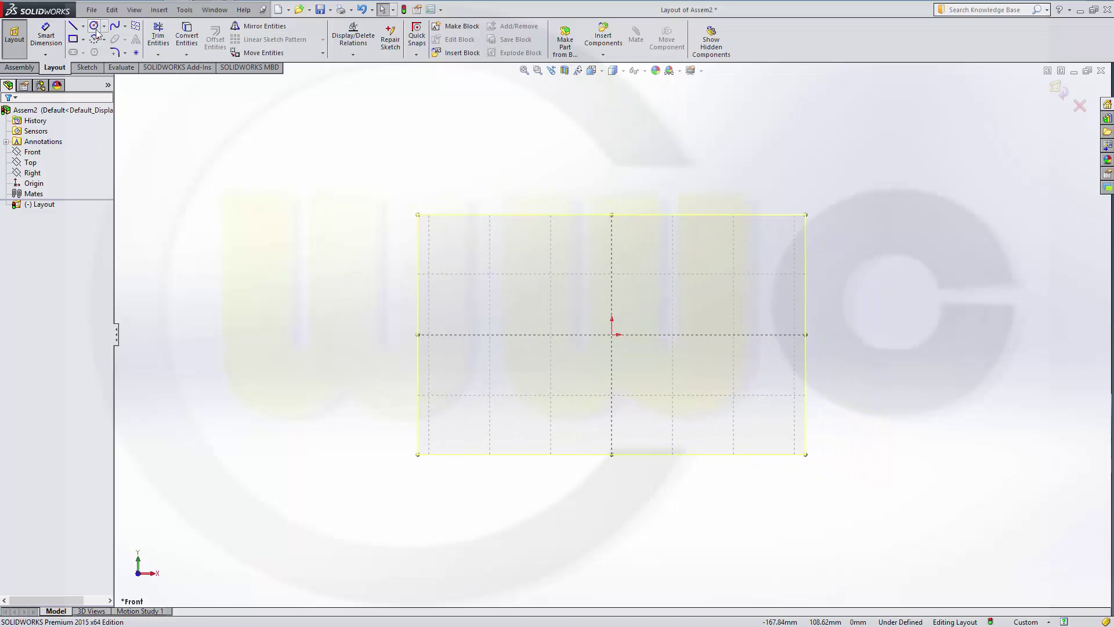
Sketch four circles in a two-by-two arrangement, two on the left and two on the right
left_click_drag(510, 396, 552, 412)
left_click_drag(504, 293, 530, 307)
left_click_drag(700, 404, 748, 421)
left_click_drag(687, 281, 715, 296)
key("Escape")
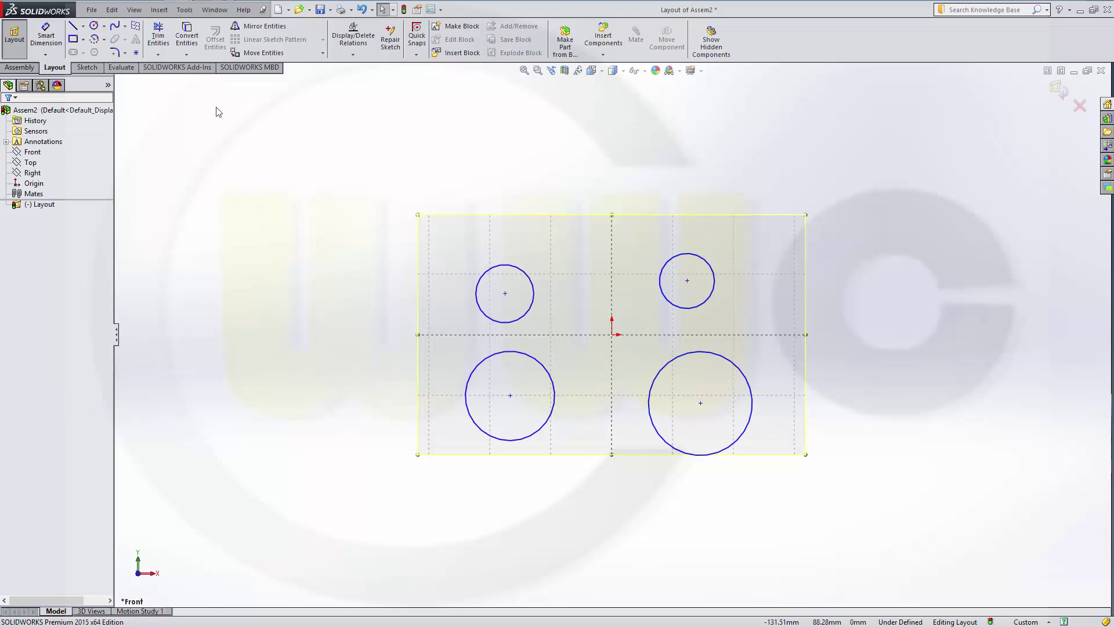
Dimension the left circles: bottom-left Ø50 and top-left Ø30
left_click(46, 36)
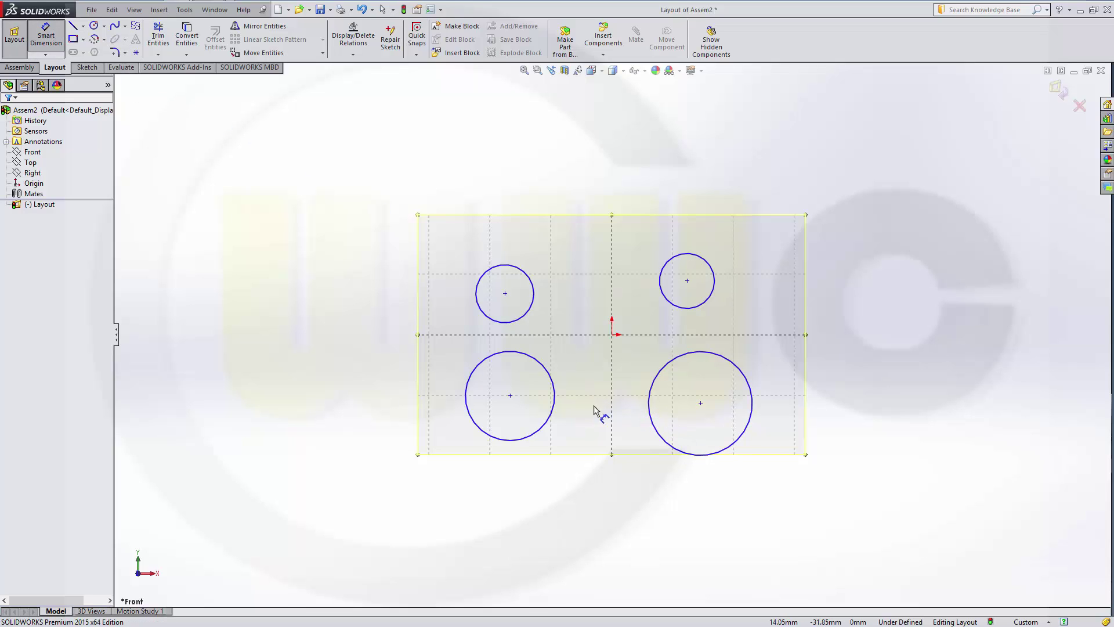
left_click(560, 416)
left_click(579, 419)
type("50")
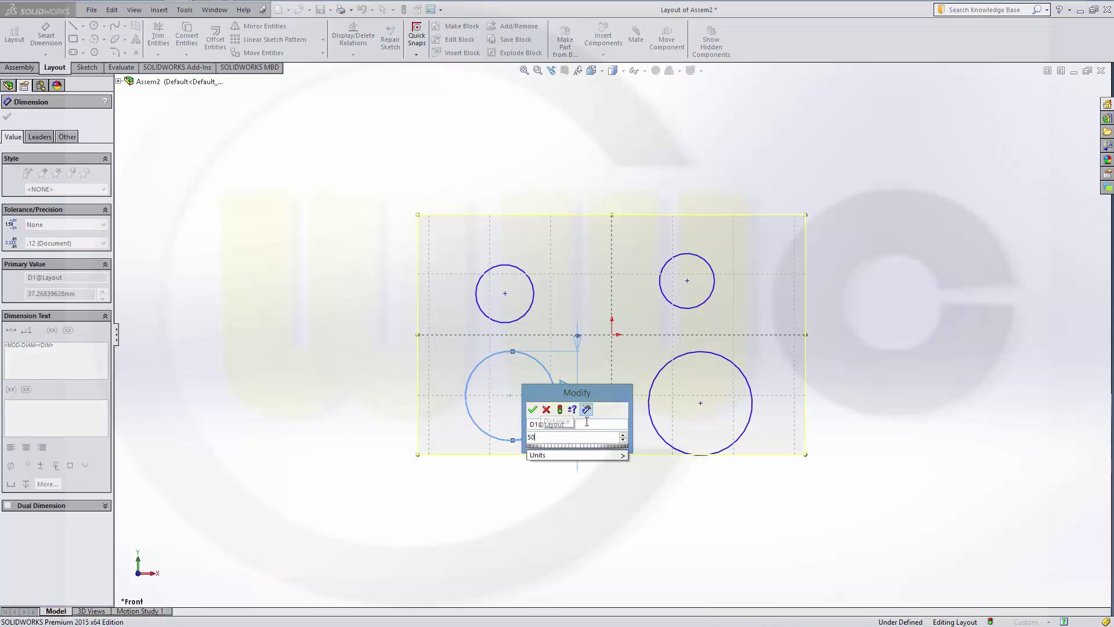
key("Return")
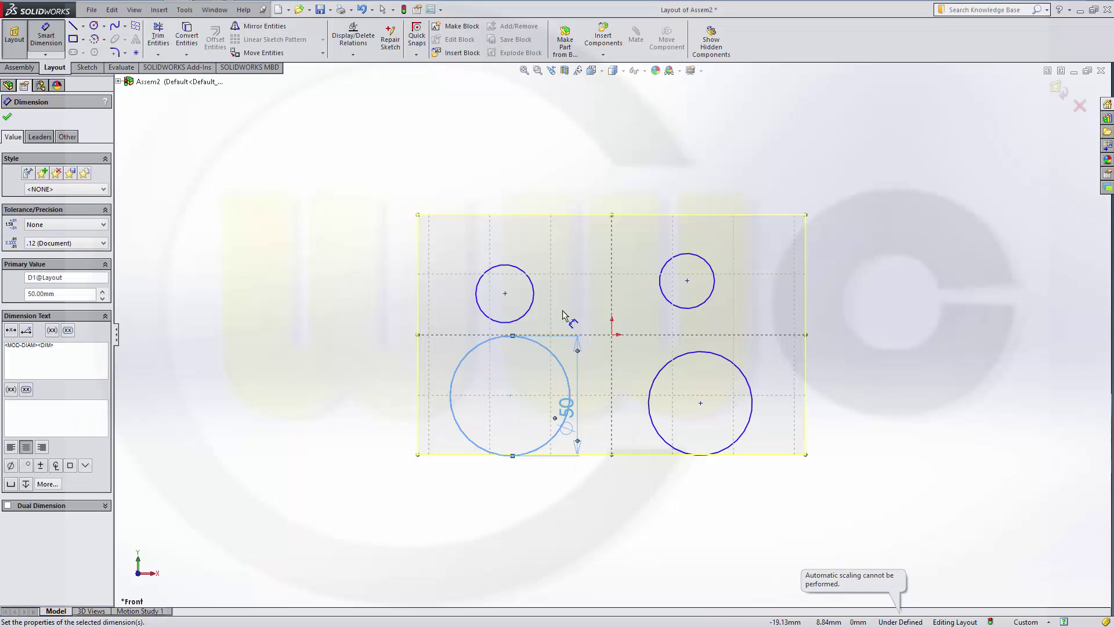
left_click(535, 295)
left_click(564, 299)
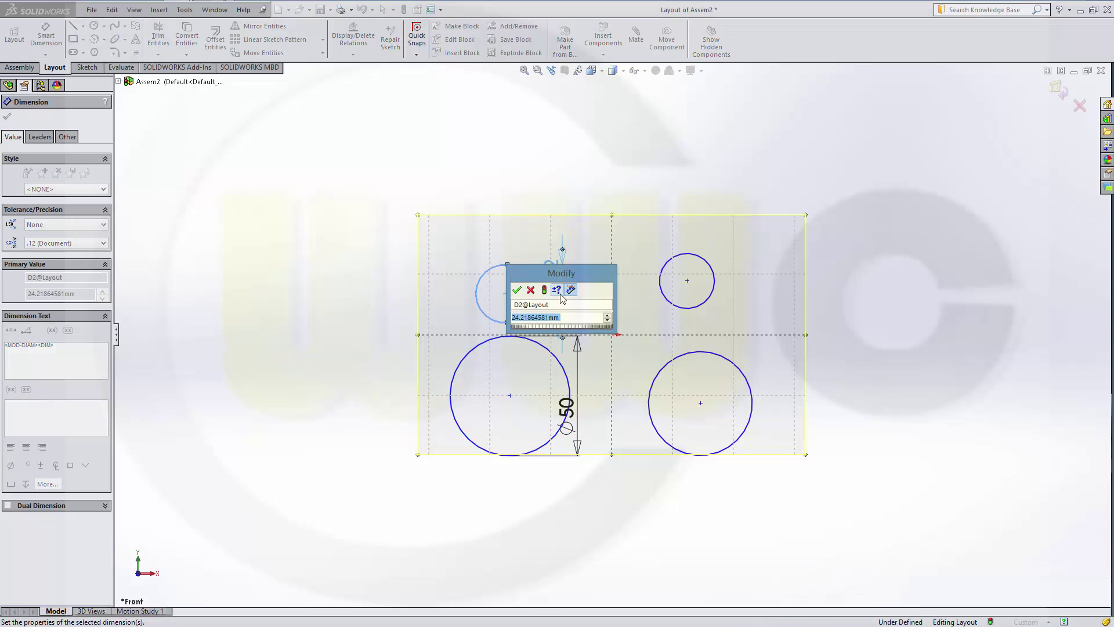
type("30")
key("Return")
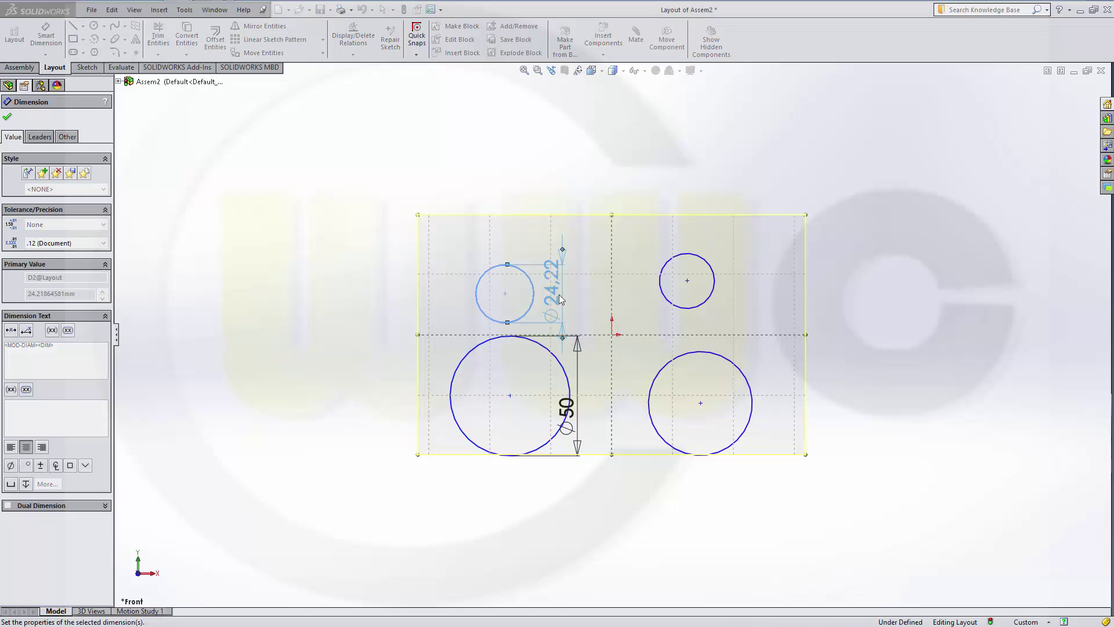
Dimension the right circles: top-right Ø20 and bottom-right Ø40
left_click(708, 306)
left_click(757, 299)
type("20")
key("Return")
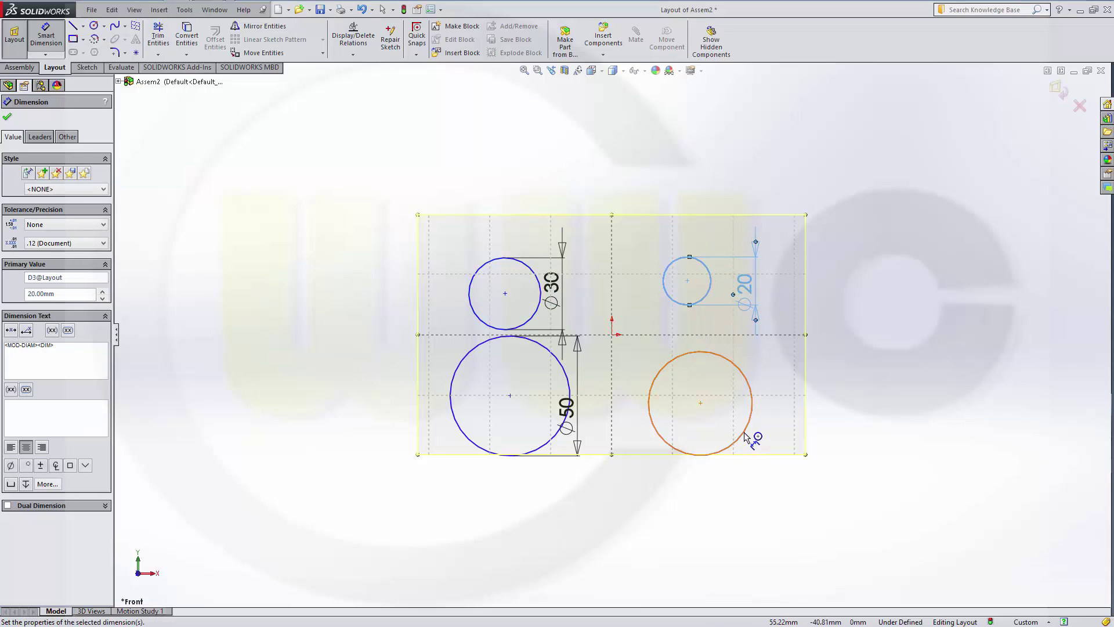
left_click(749, 437)
left_click(790, 427)
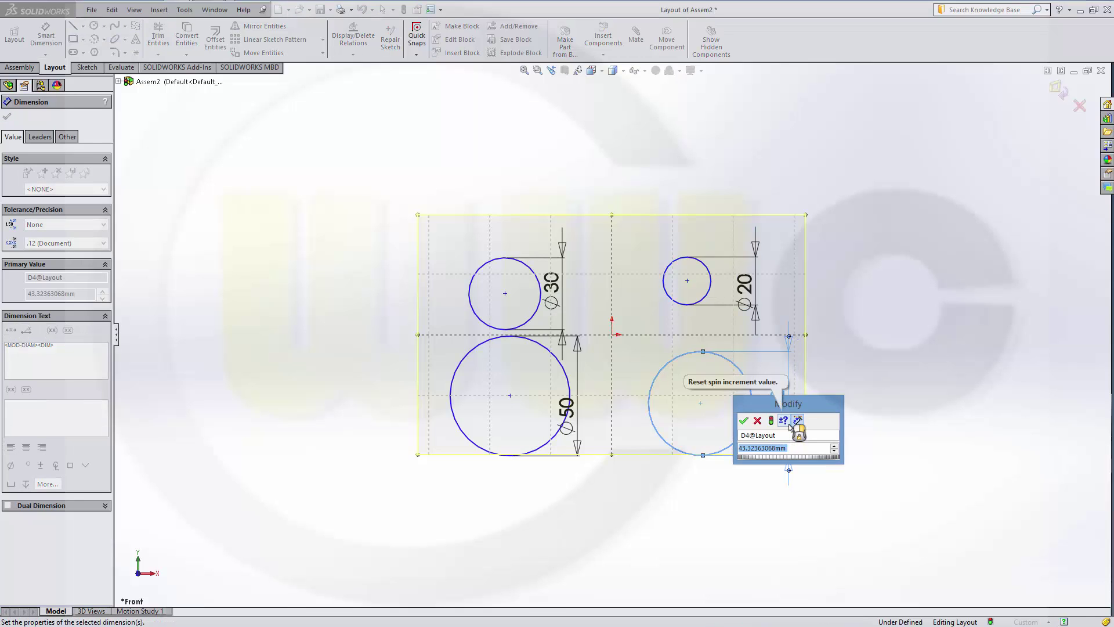
type("4")
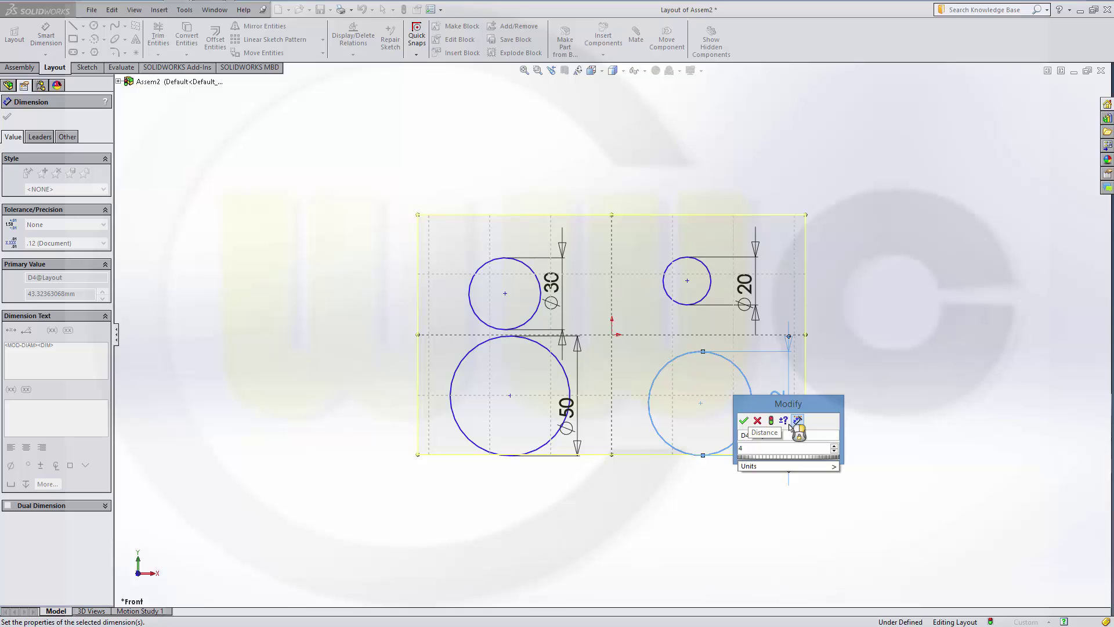
type("0")
left_click(743, 420)
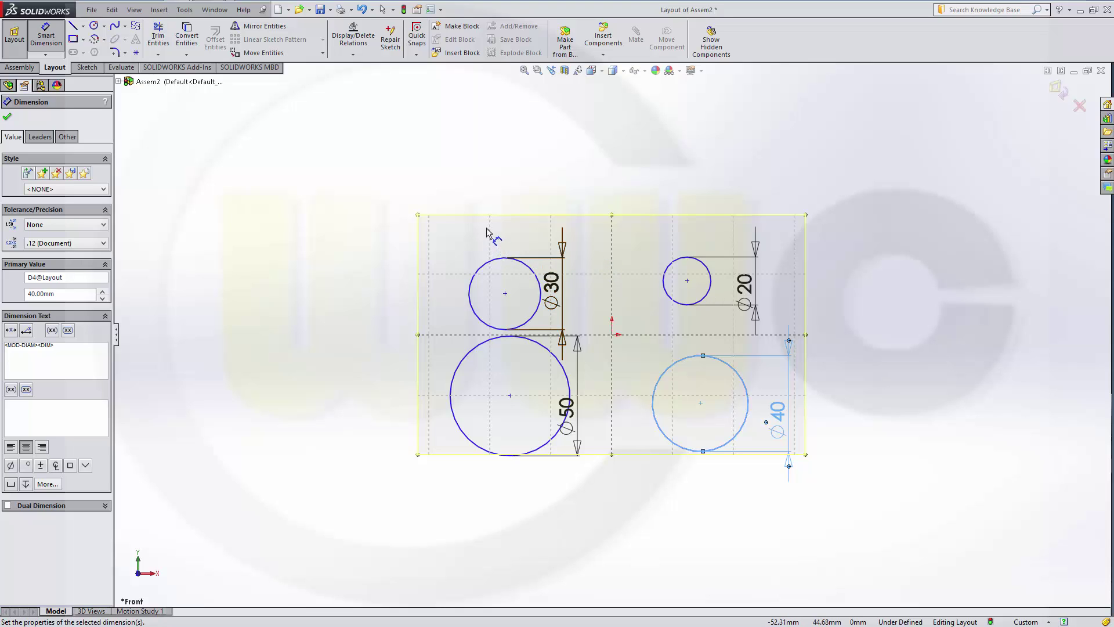
Revise the top-left diameter to 40 and the bottom-right diameter to 30
left_click(554, 283)
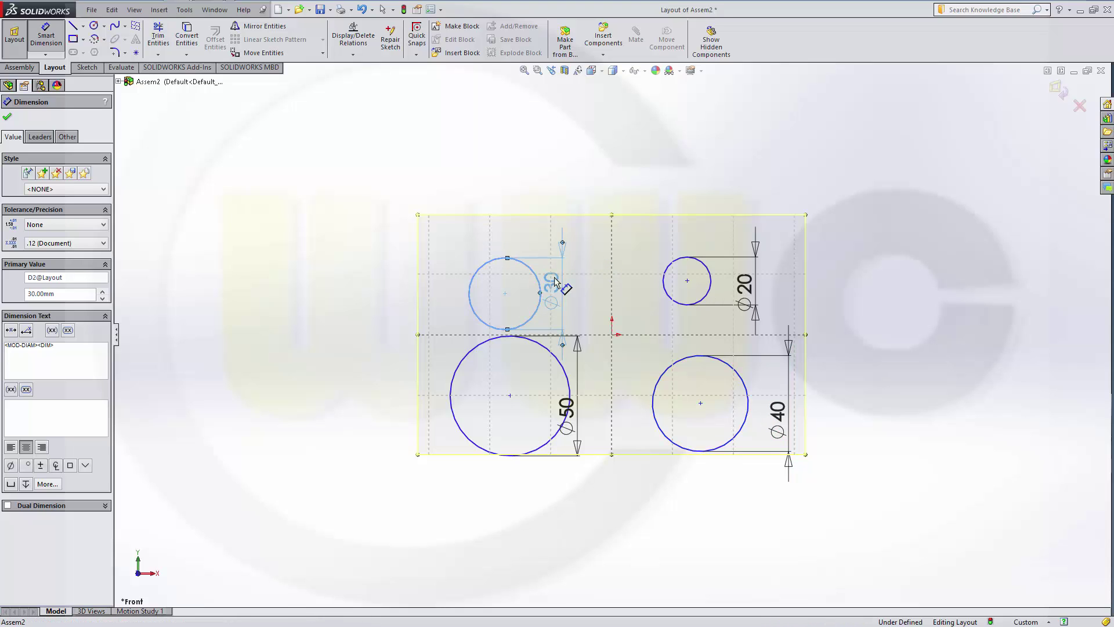
double_click(554, 283)
type("36")
key("Return")
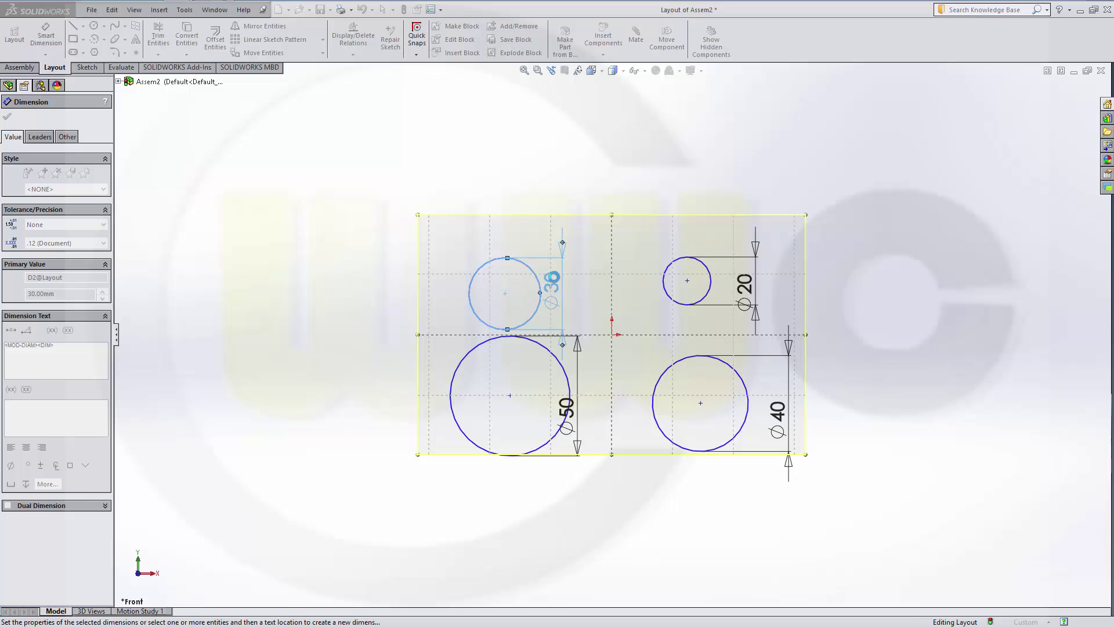
key("Escape")
double_click(778, 413)
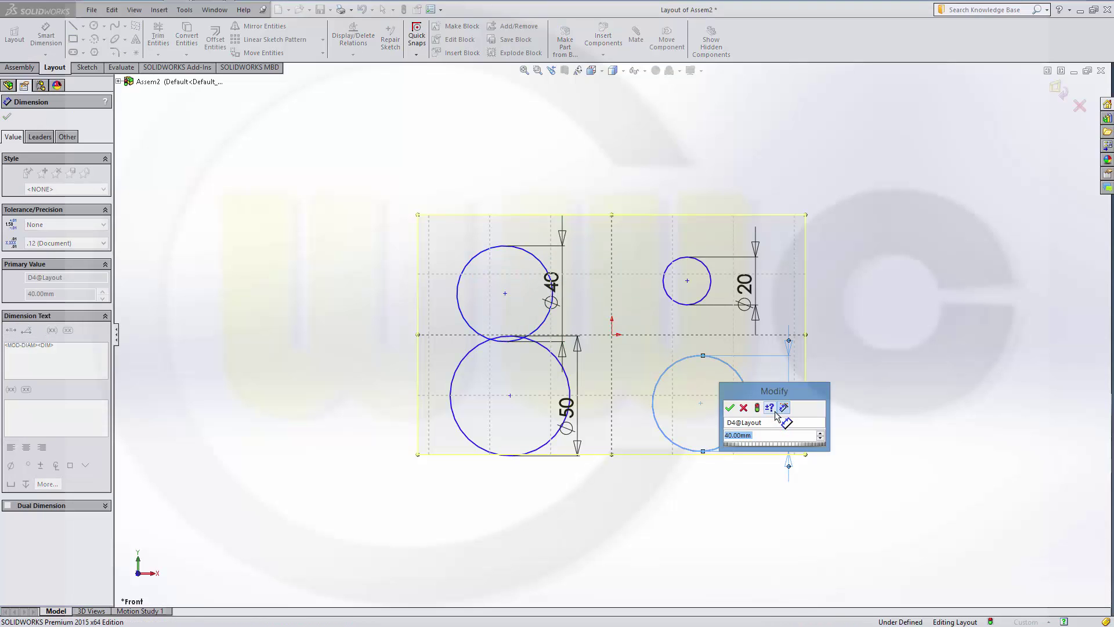
type("30")
key("Return")
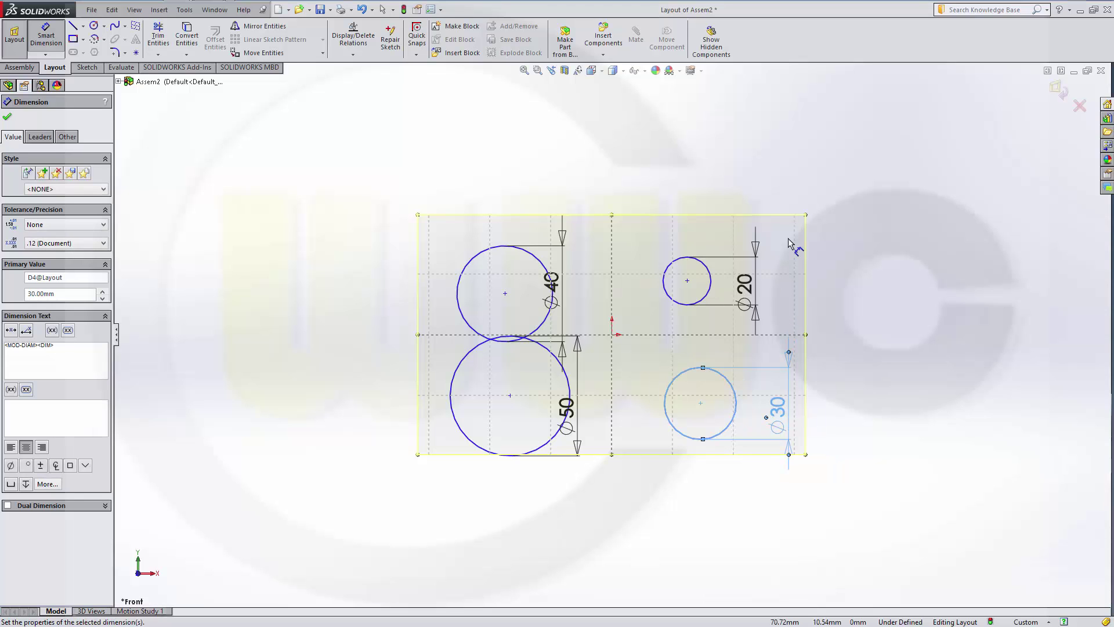
Make the centres of the two right-hand circles vertical
key("Escape")
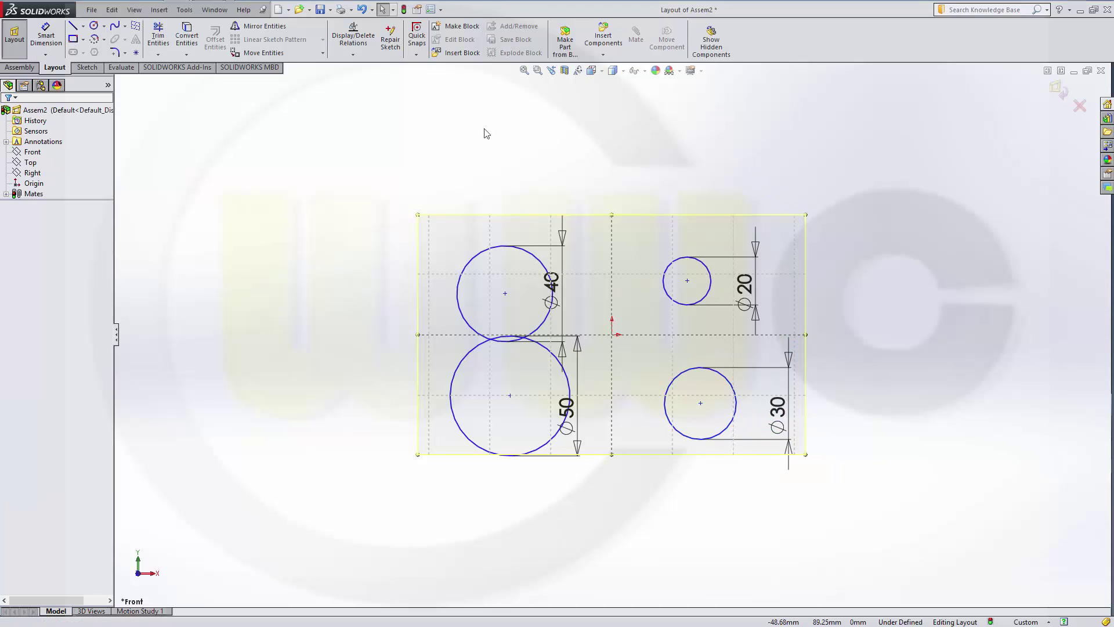
left_click(687, 280)
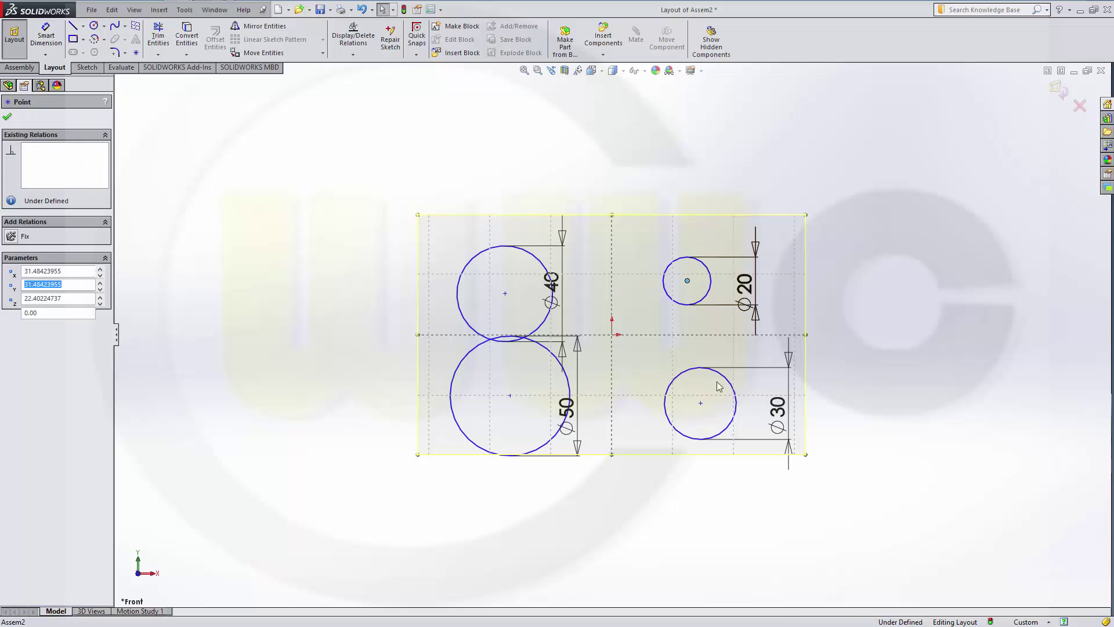
left_click(701, 403, "ctrl")
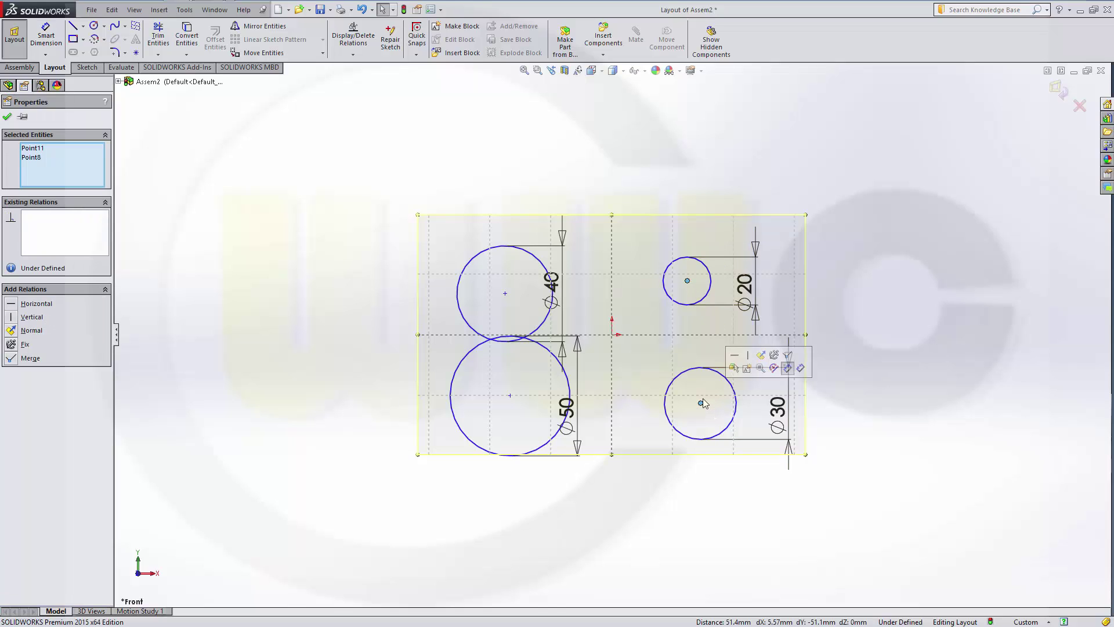
left_click(747, 358)
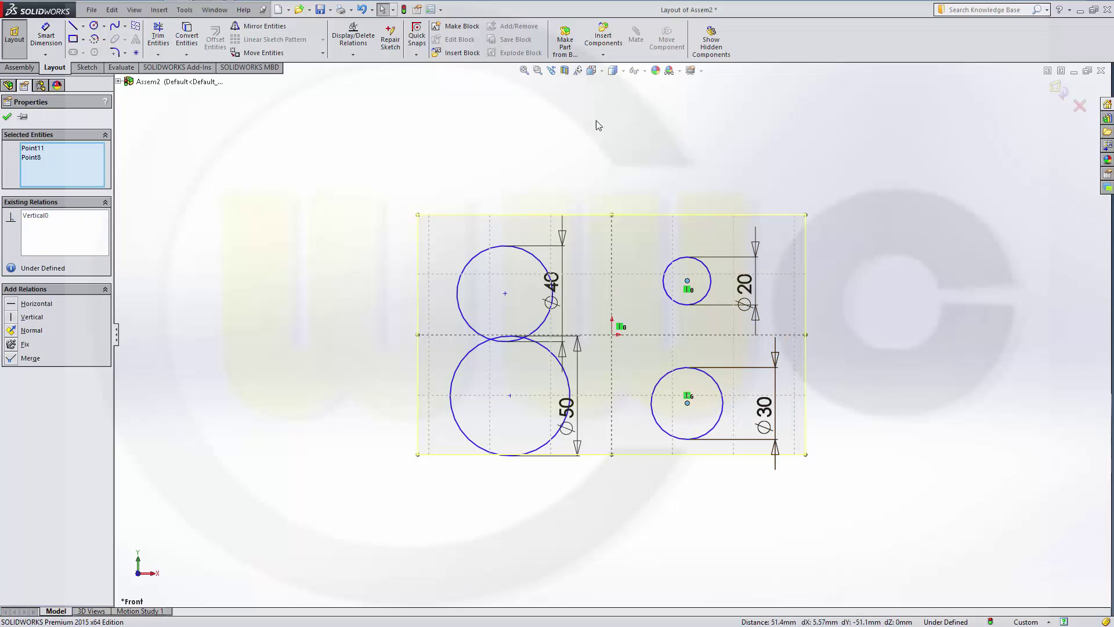
Draw two long slanted lines, one on each side of the right-hand circles
left_click(72, 26)
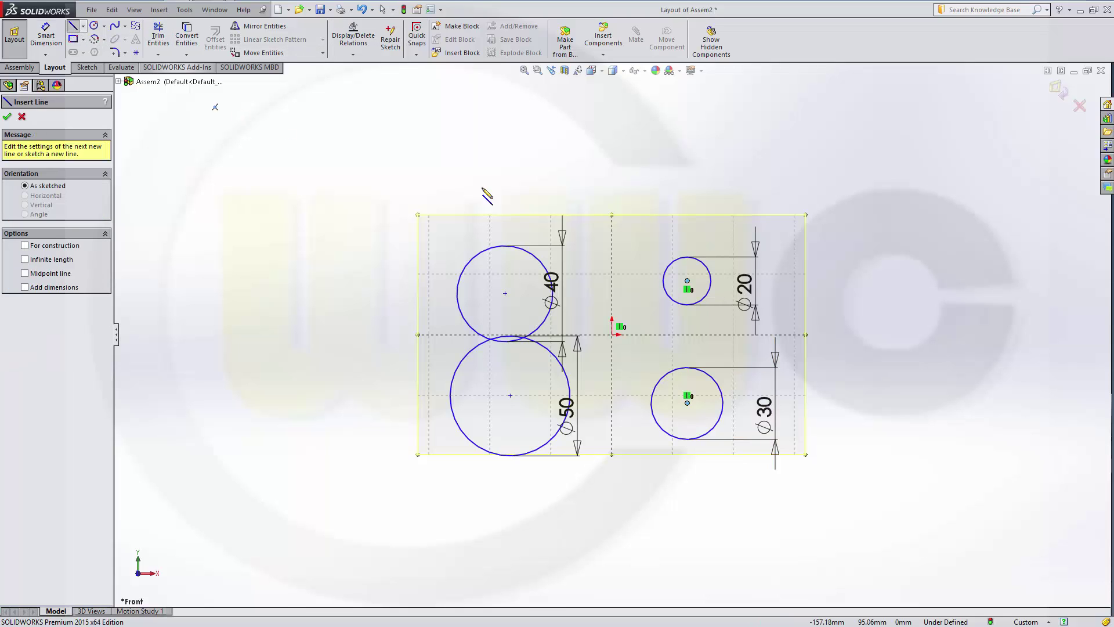
left_click(658, 245)
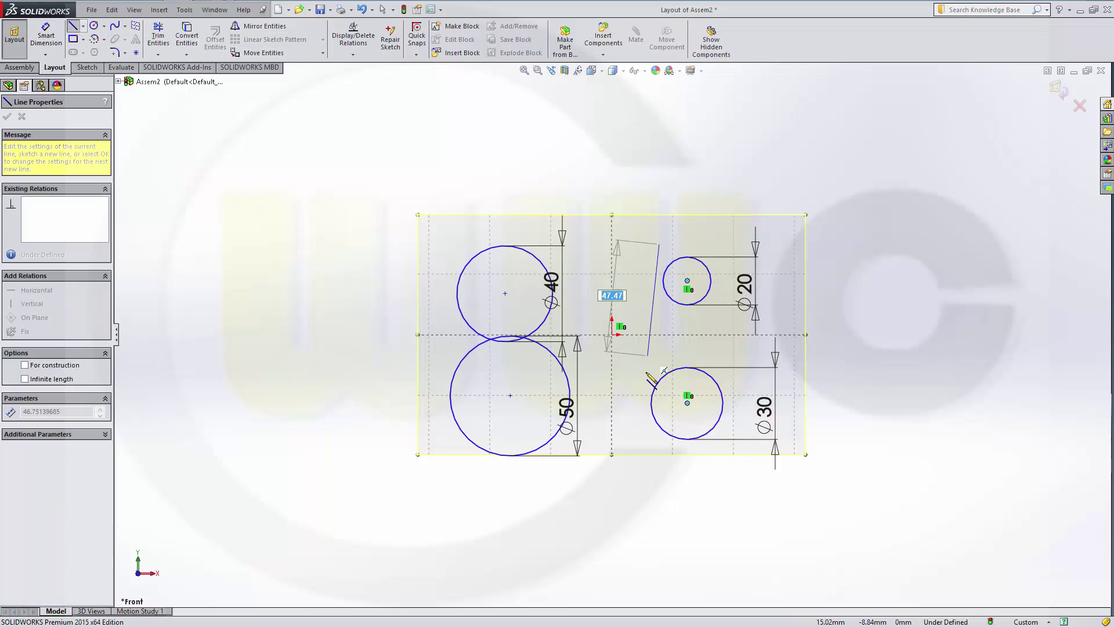
left_click(640, 437)
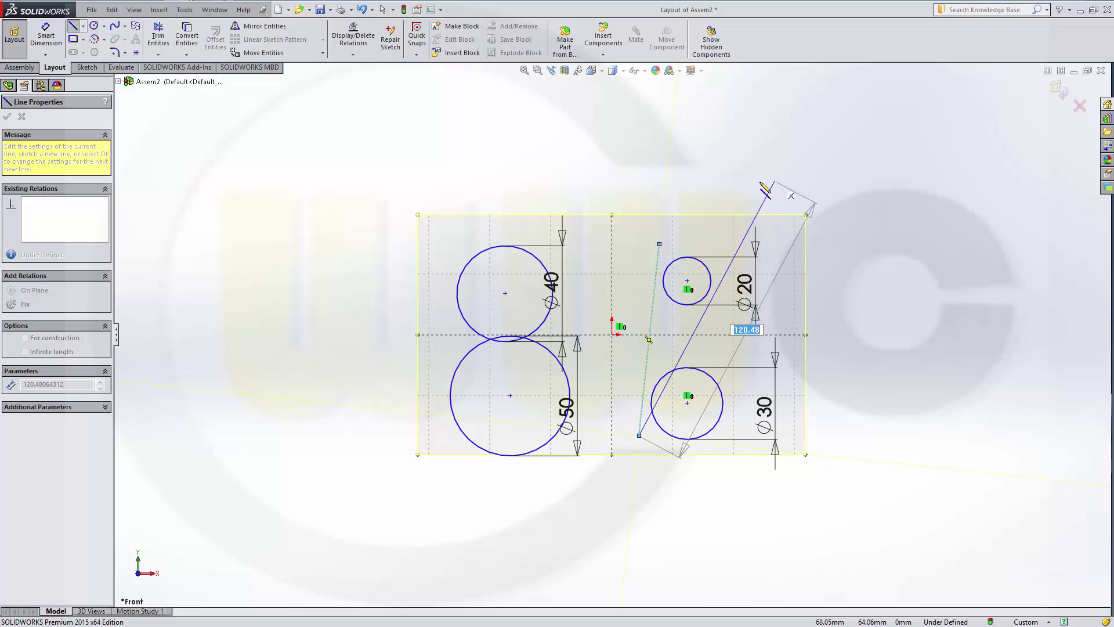
key("Escape")
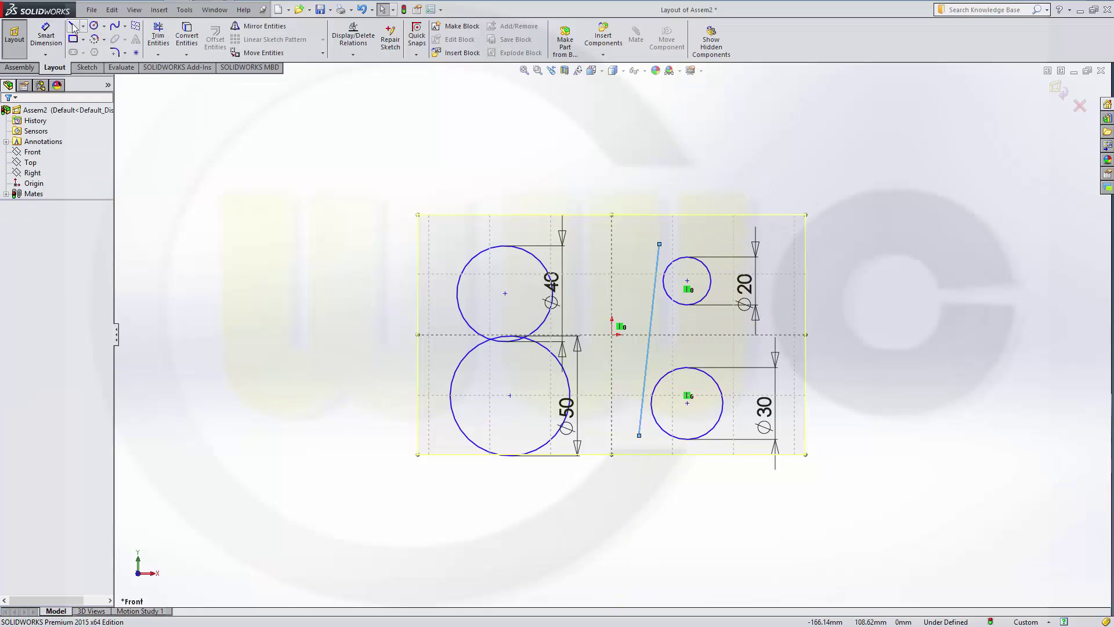
left_click(74, 27)
left_click(710, 236)
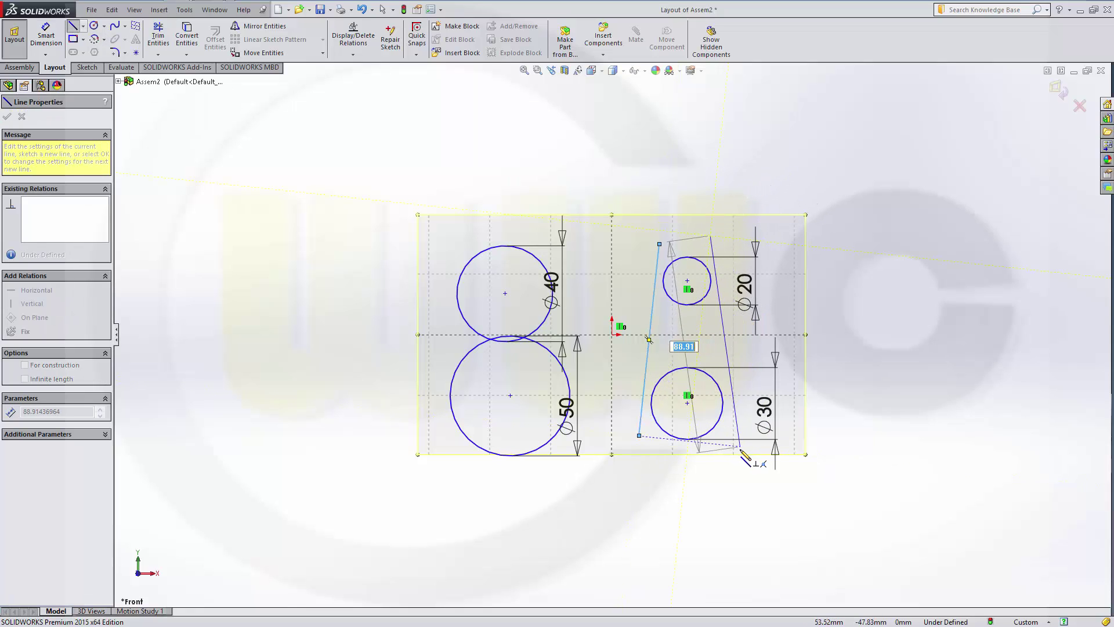
left_click(740, 447)
key("Escape")
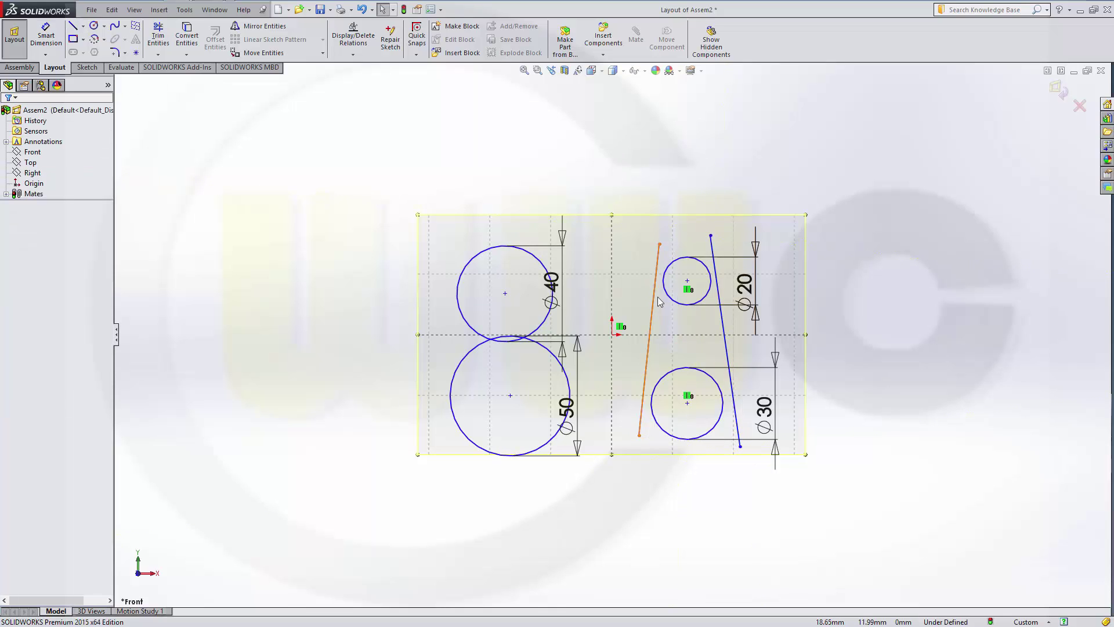
Make the left slanted line tangent to both the Ø20 and Ø30 circles
left_click(664, 288)
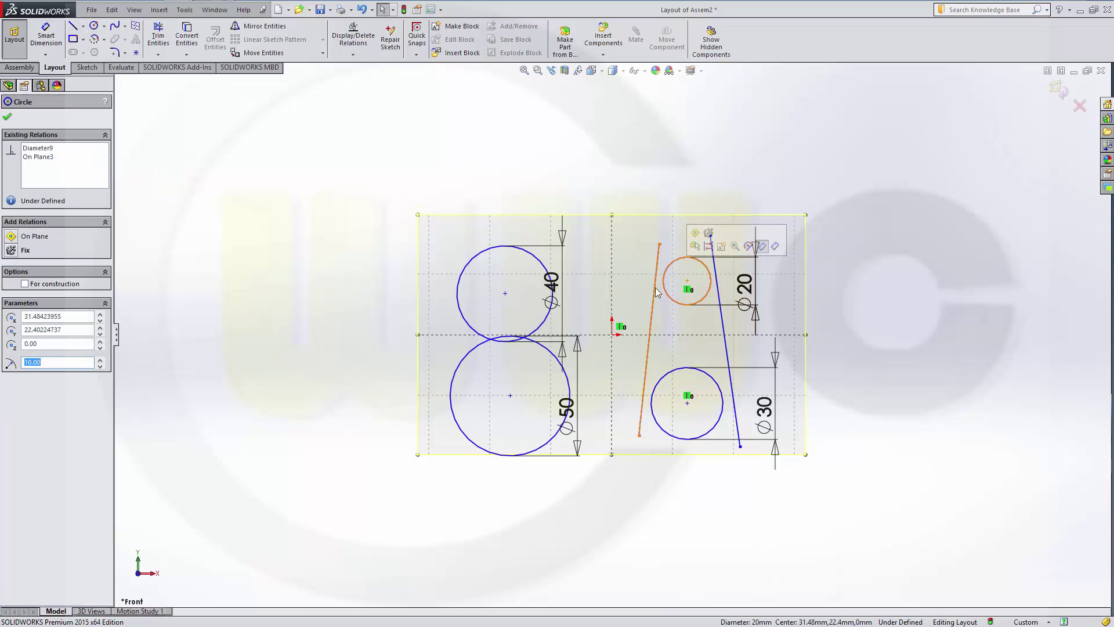
left_click(656, 292, "ctrl")
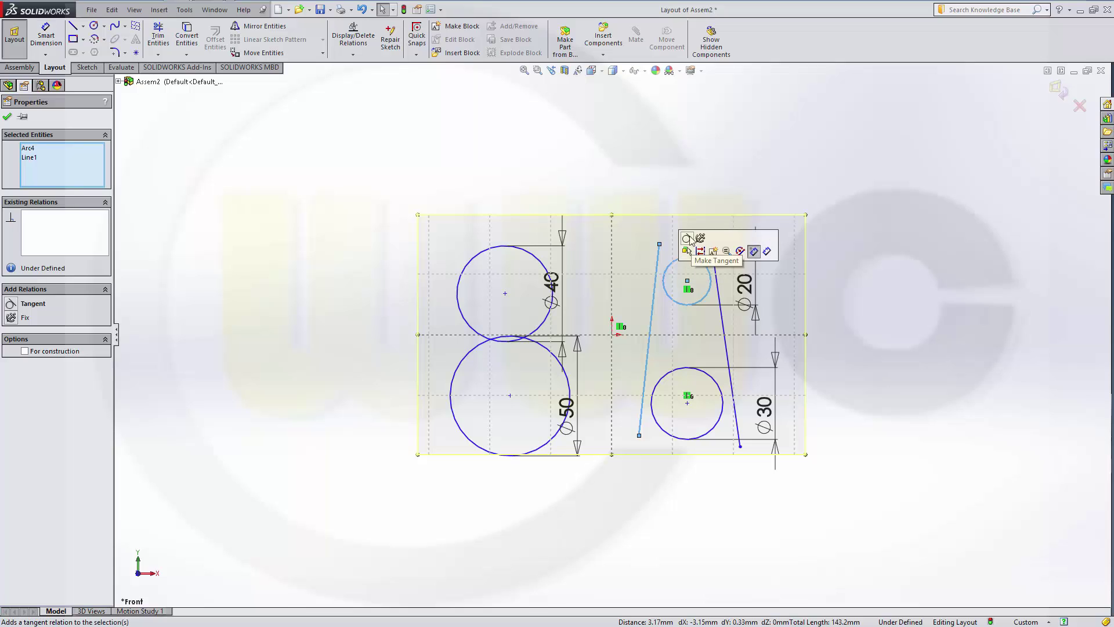
left_click(687, 238)
left_click(658, 374)
left_click(647, 366, "ctrl")
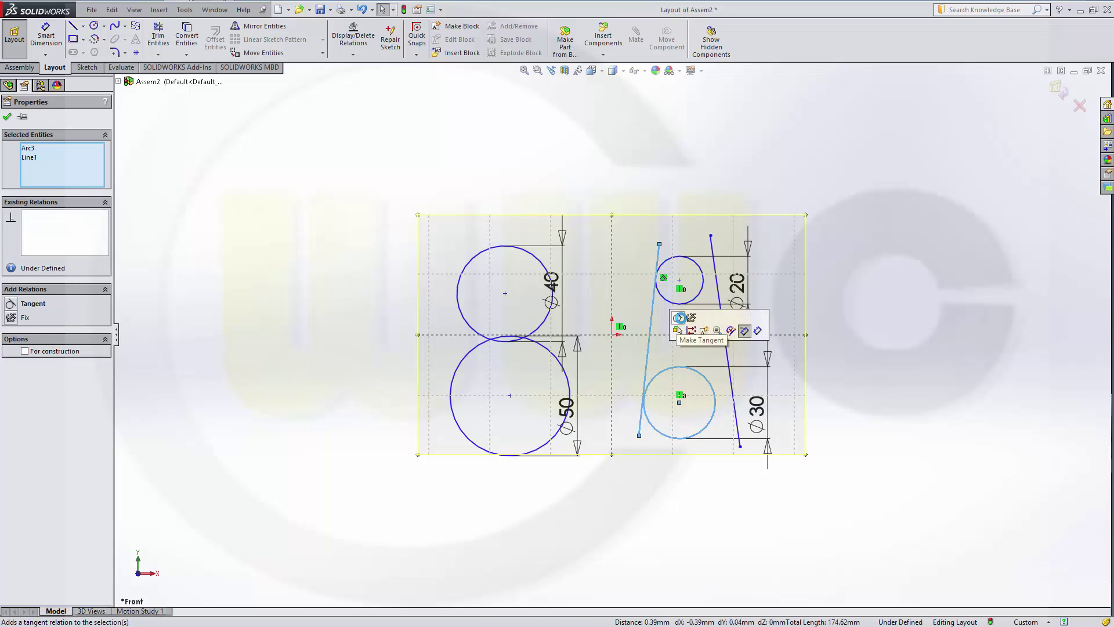
left_click(685, 321)
Make the right slanted line tangent to both the Ø20 and Ø30 circles
left_click(732, 400)
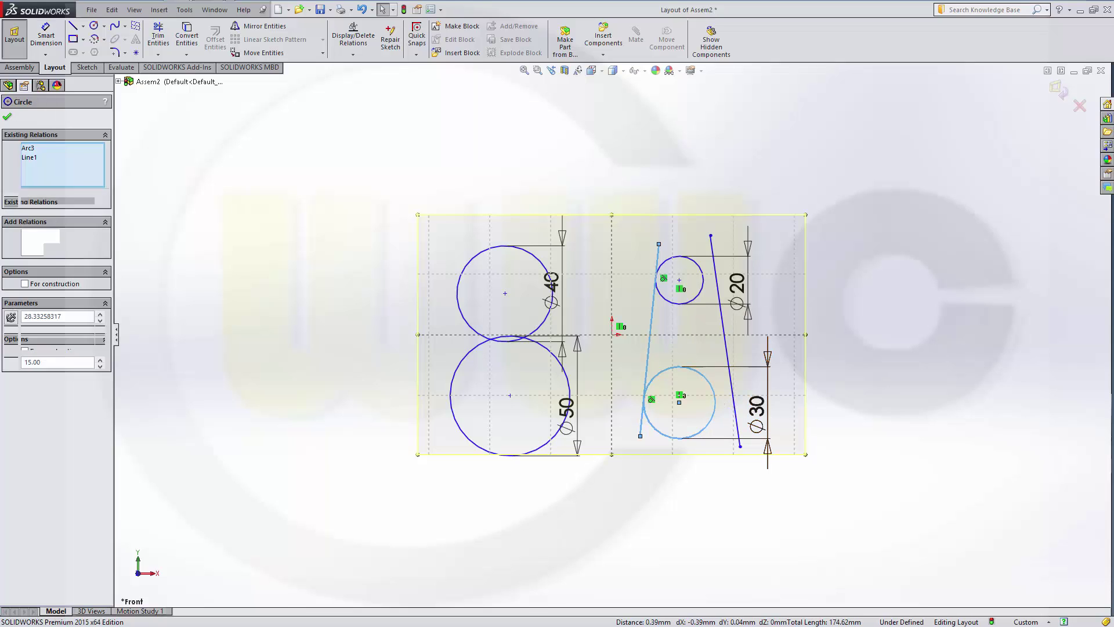
left_click(733, 395, "ctrl")
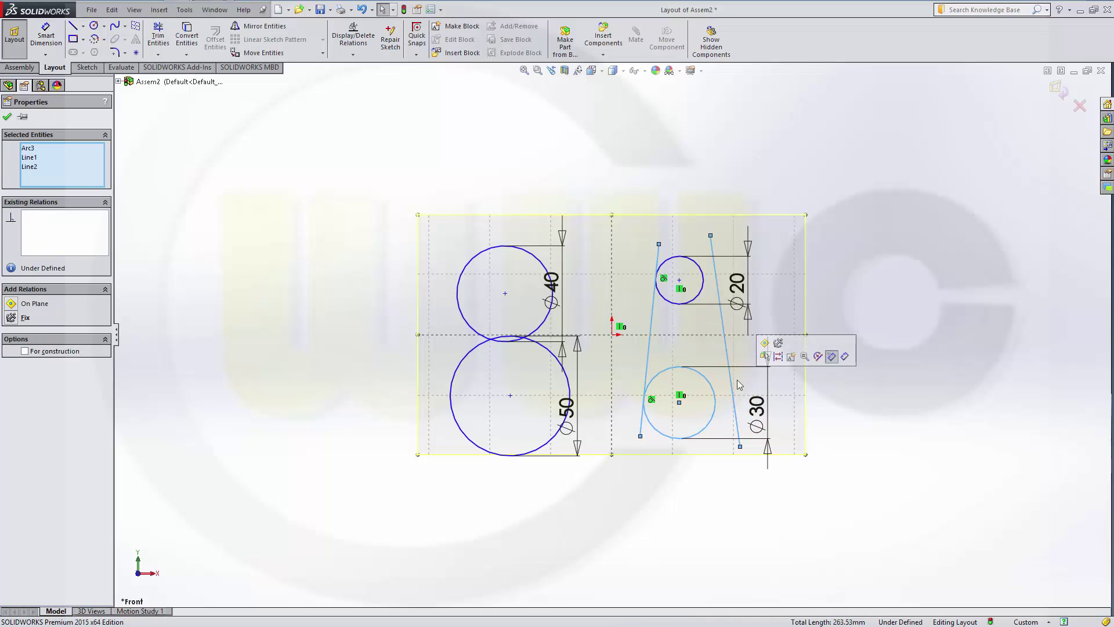
left_click(703, 281)
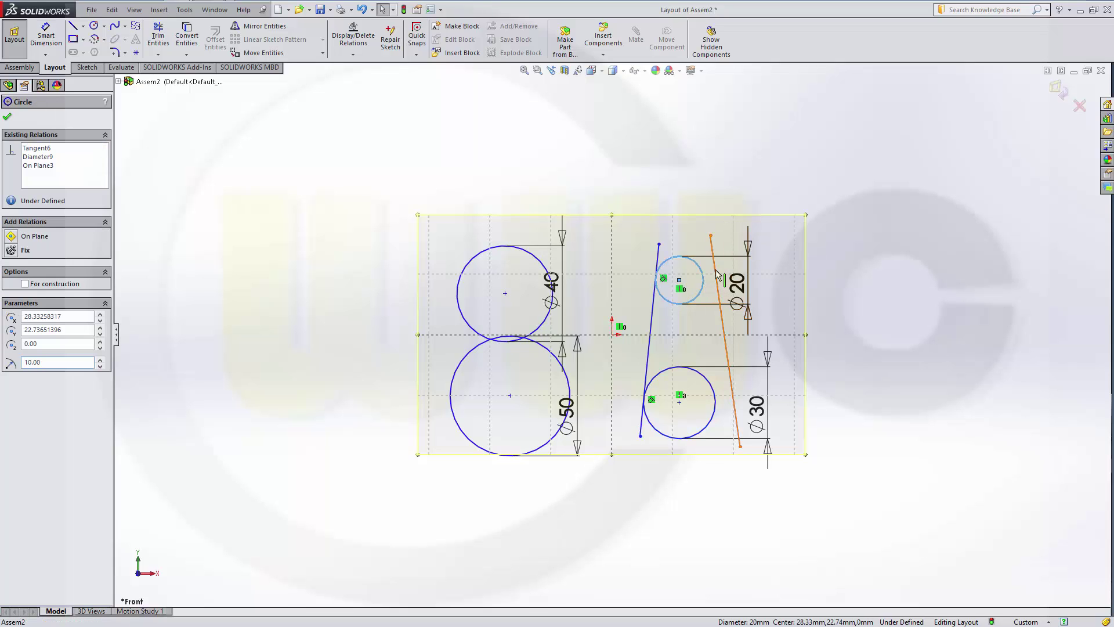
left_click(717, 272, "ctrl")
left_click(749, 225)
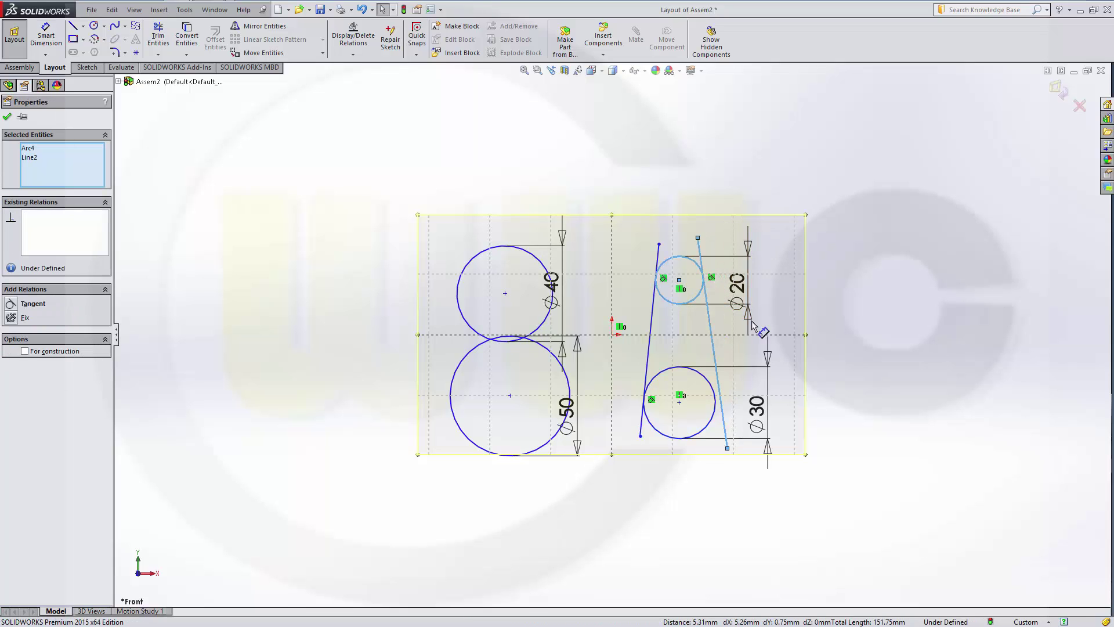
left_click(715, 410)
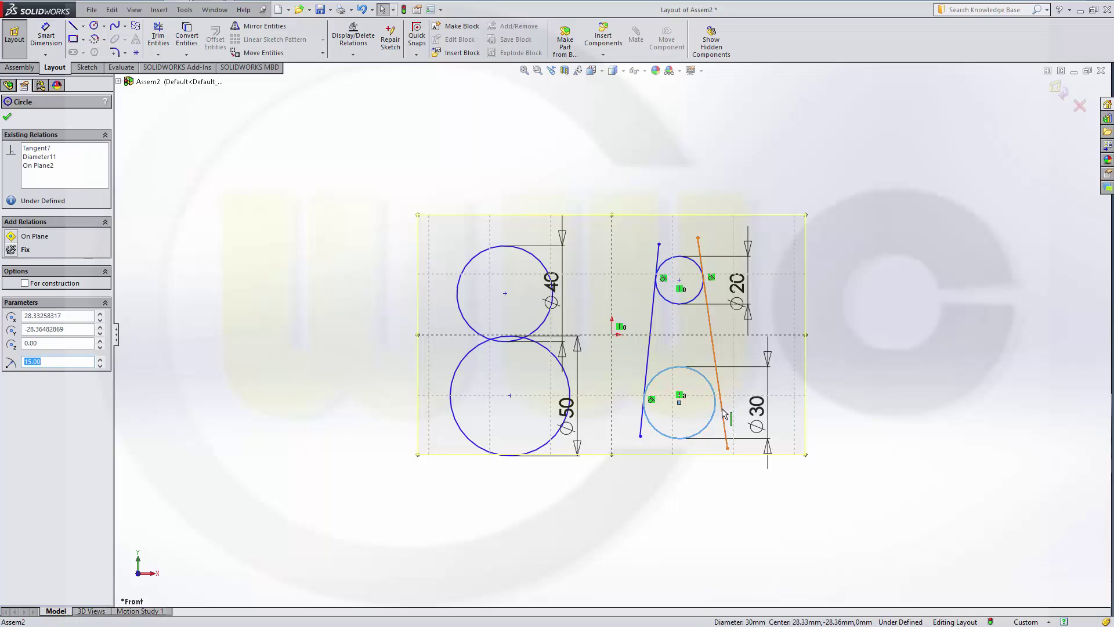
left_click(723, 413, "ctrl")
left_click(751, 356)
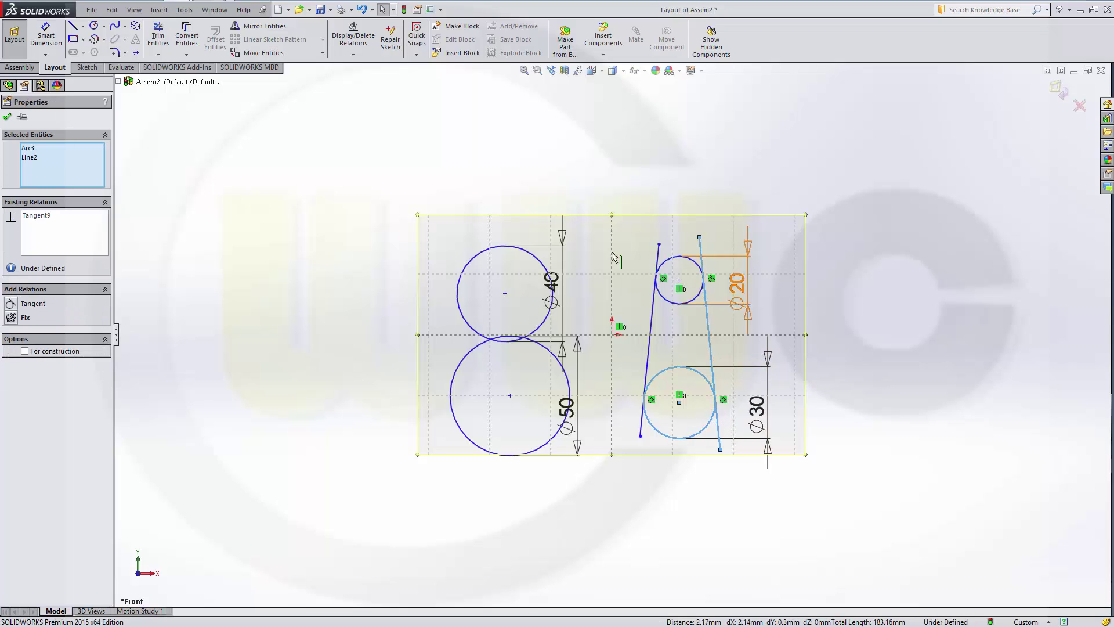
Power-trim the line overhangs and inner arcs, leaving a closed tapered slot
left_click(158, 36)
left_click_drag(648, 260, 712, 252)
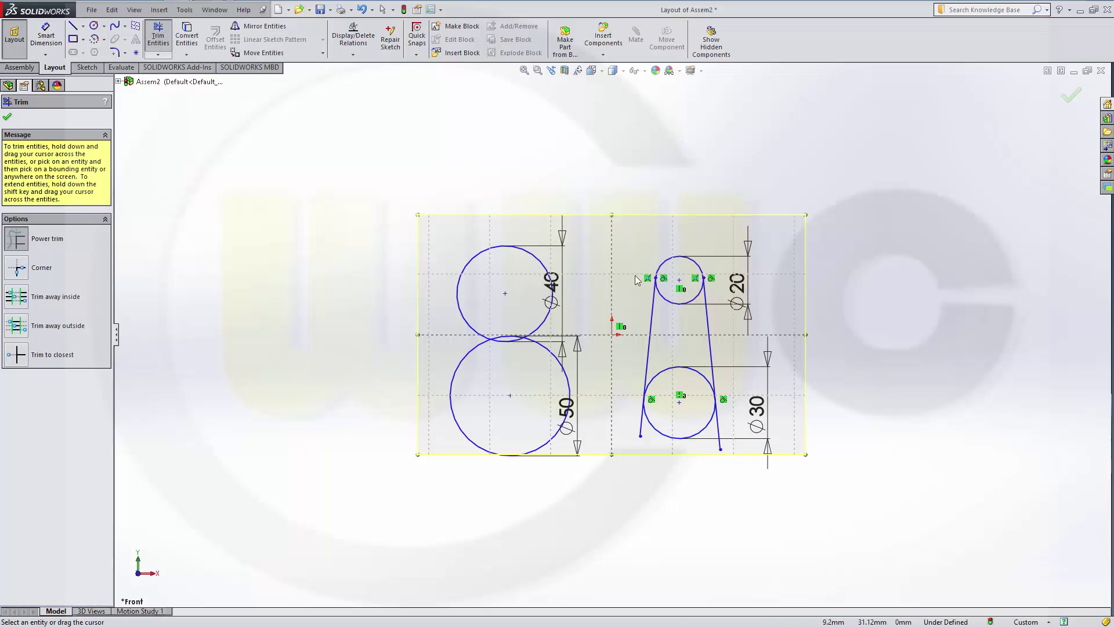
mouse_move(638, 413)
left_mouse_down()
mouse_move(718, 450)
mouse_move(707, 447)
mouse_move(734, 430)
left_mouse_up()
mouse_move(688, 378)
left_mouse_down()
mouse_move(678, 325)
mouse_move(726, 286)
left_mouse_up()
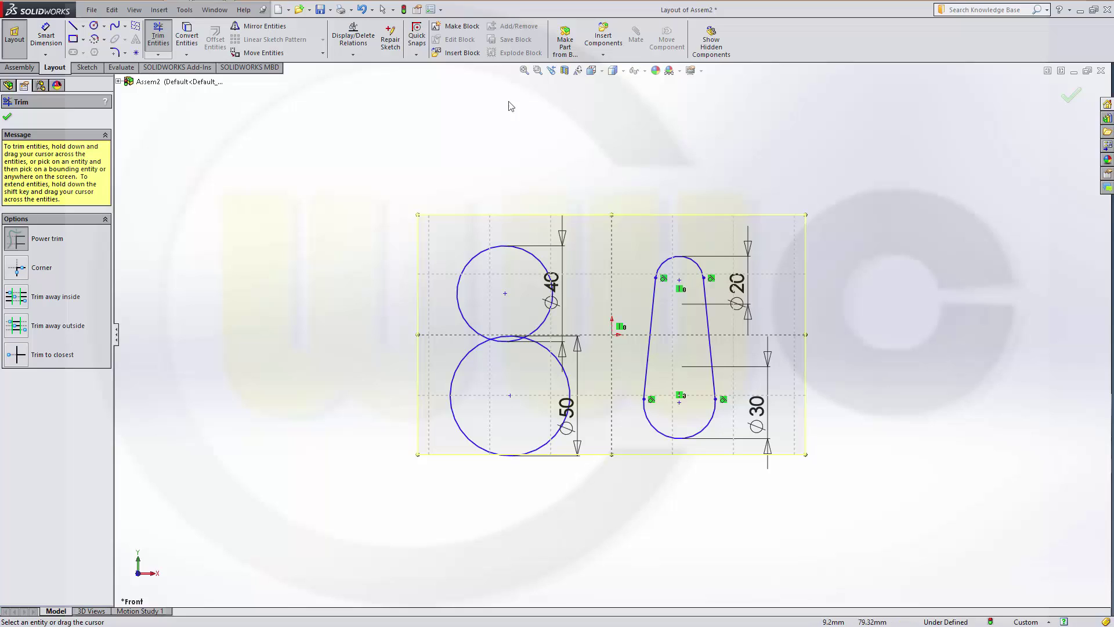
Dimension the slot's top and bottom arc centres 100 mm apart
left_click(46, 35)
left_click(671, 259)
left_click(699, 431)
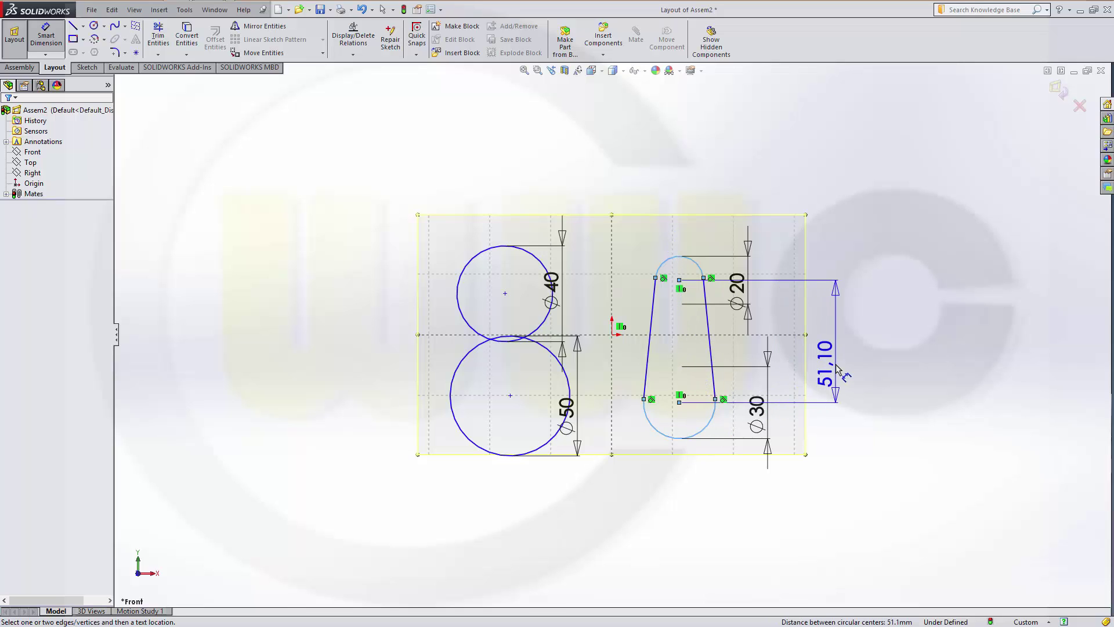
left_click(835, 371)
type("100")
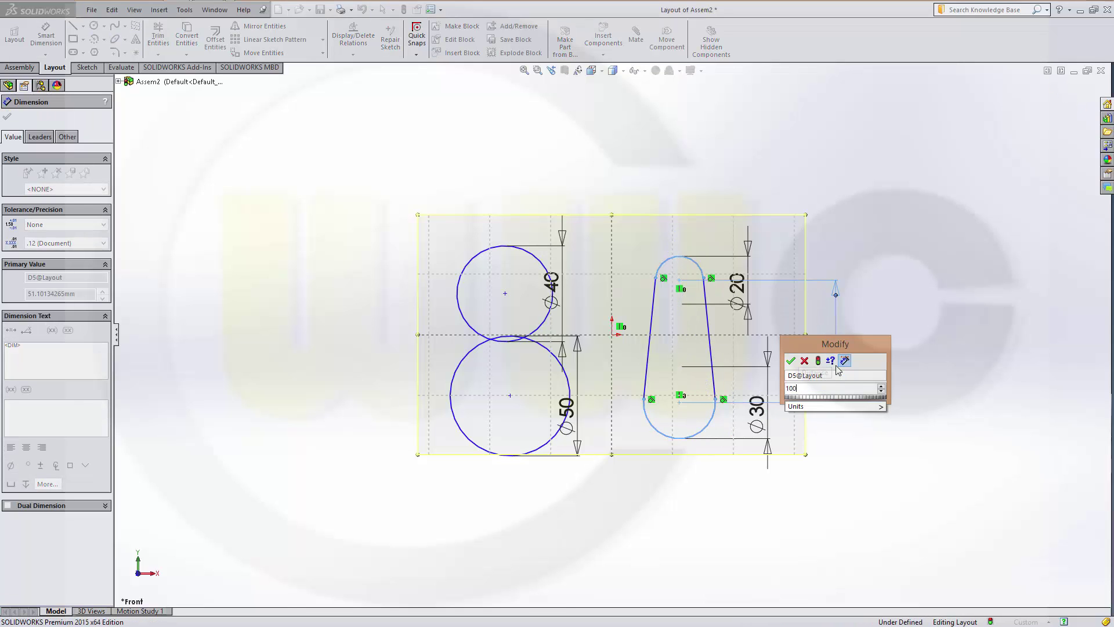
key("Return")
key("Escape")
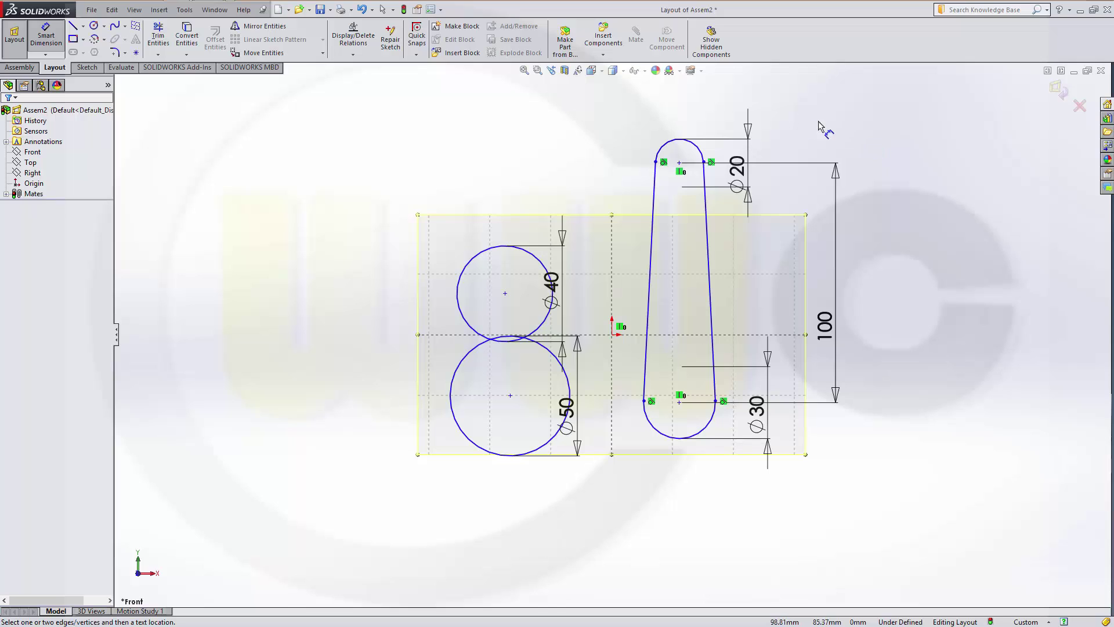
Make separate blocks from the Ø40 circle and the Ø50 circle
key("Escape")
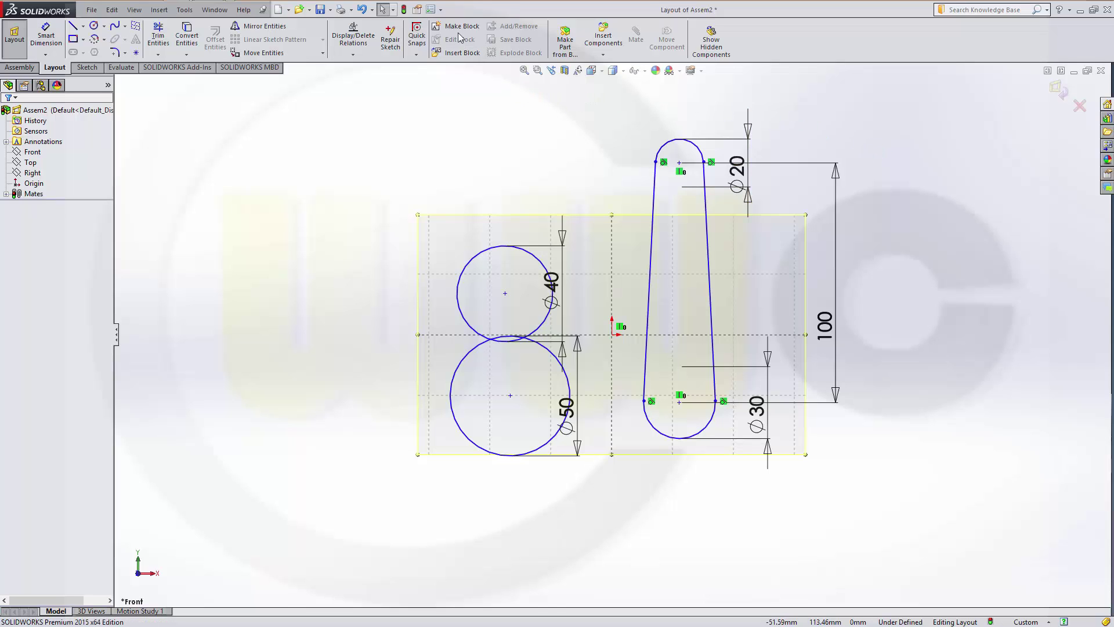
left_click(459, 26)
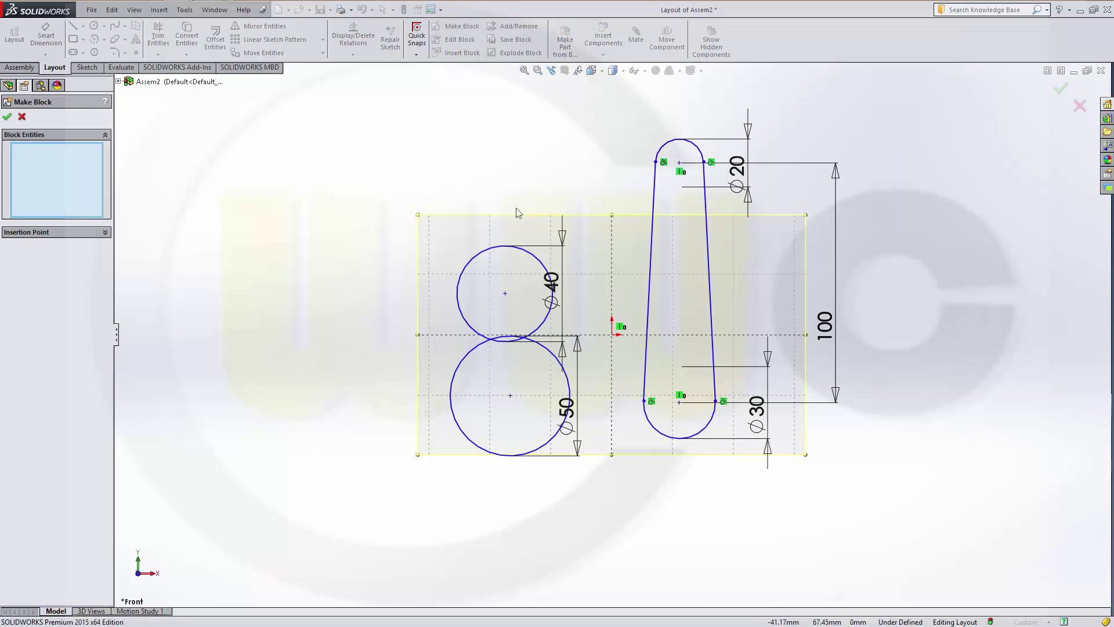
left_click(482, 254)
left_click(7, 117)
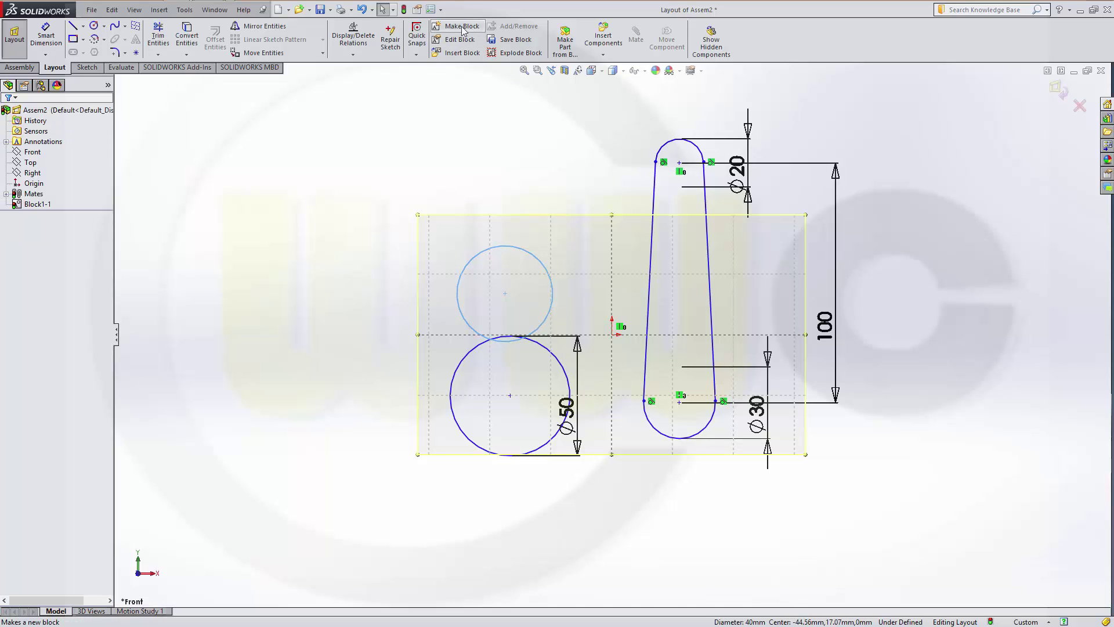
left_click(461, 27)
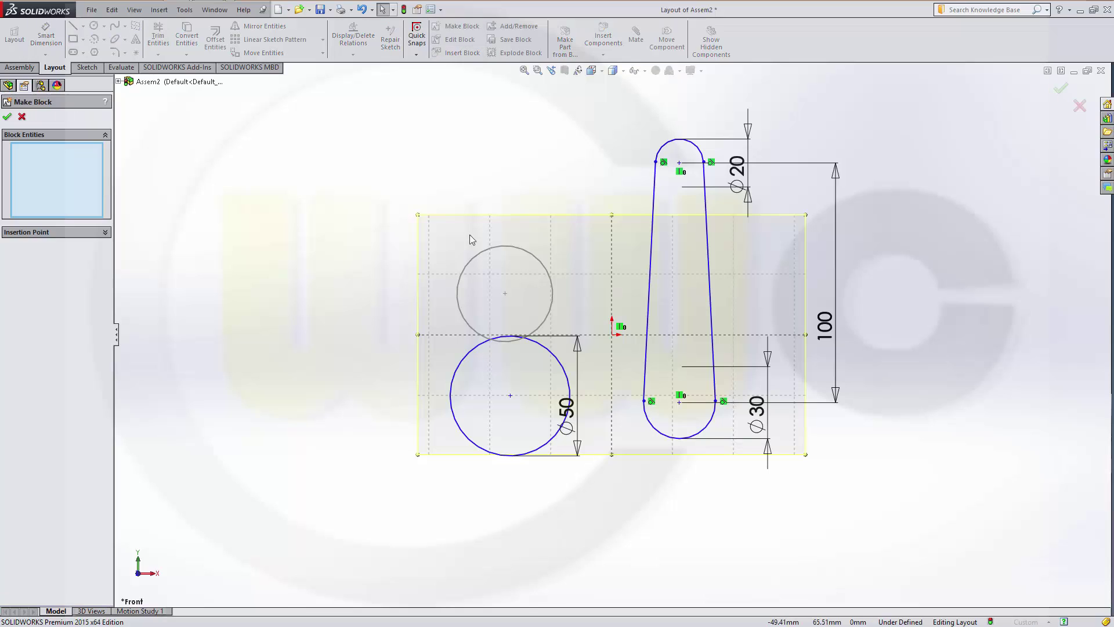
left_click(472, 352)
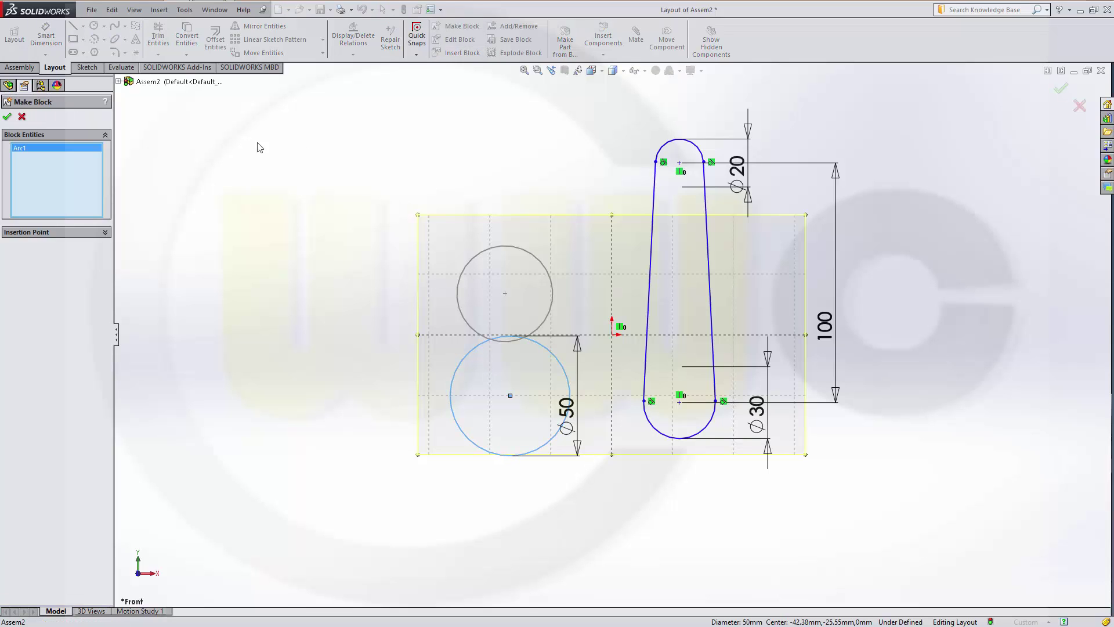
left_click(7, 117)
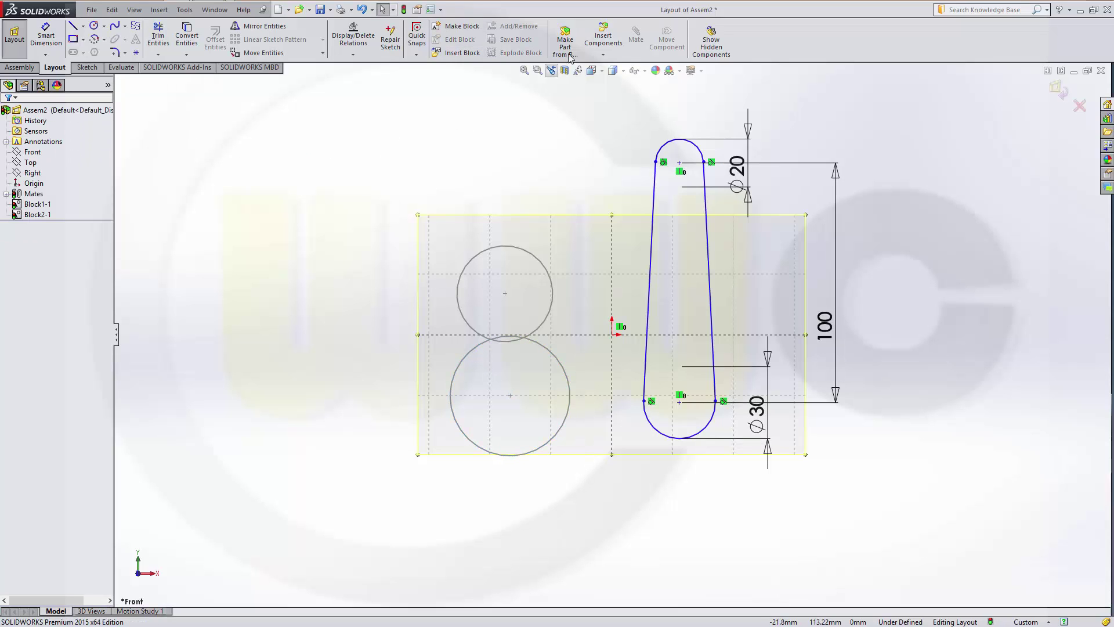
Make a third block from the slot's two lines and two arcs
left_click(455, 26)
left_click(652, 211)
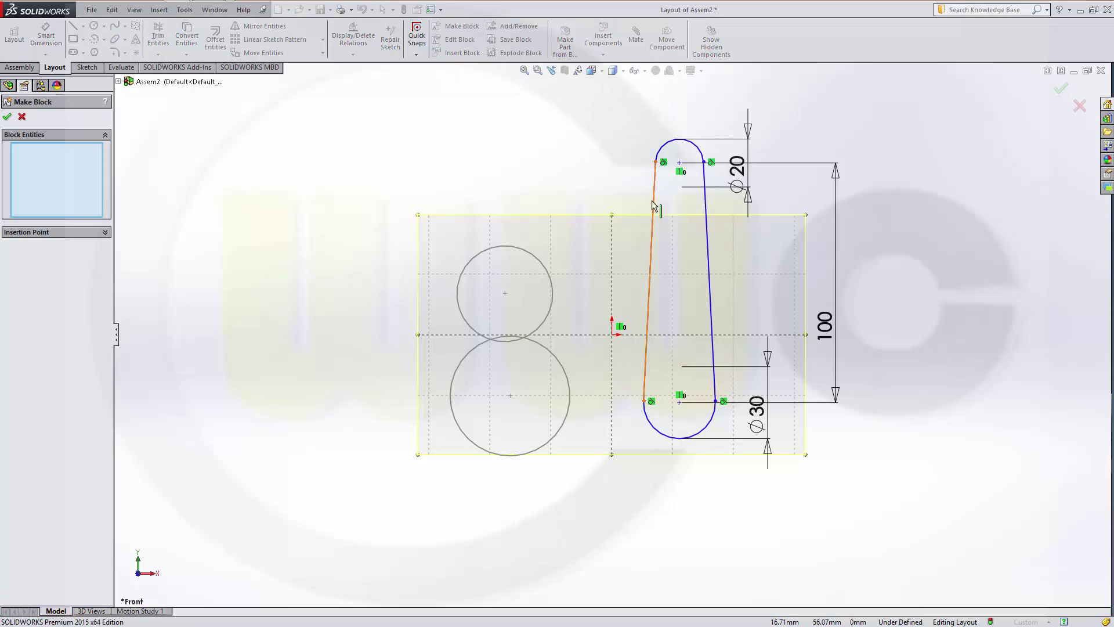
left_click(666, 152)
left_click(716, 339)
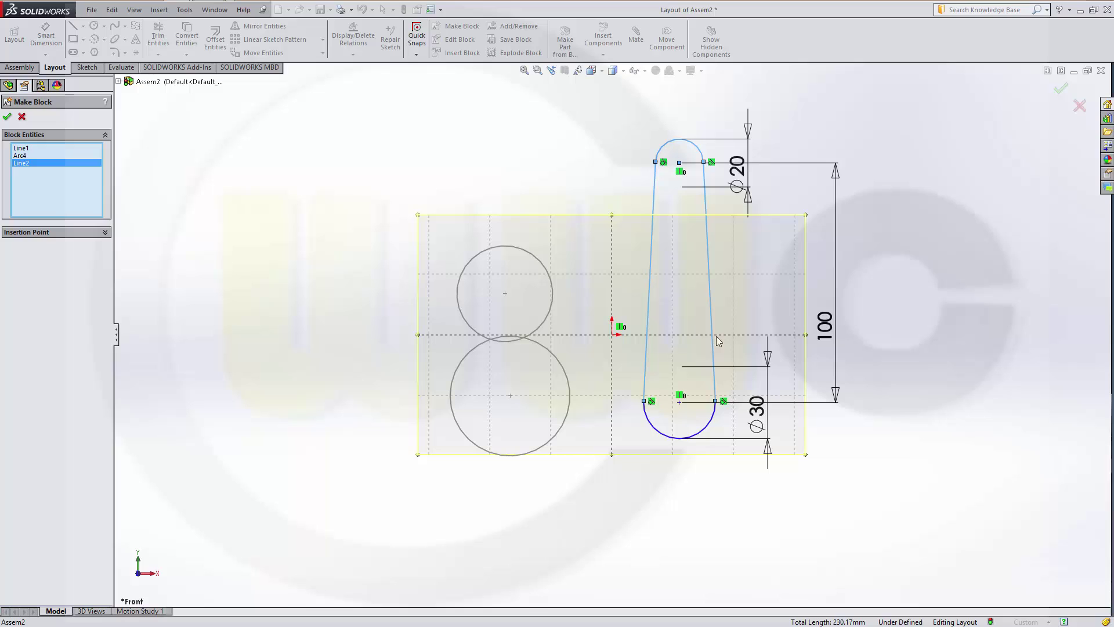
left_click(698, 435)
left_click(7, 116)
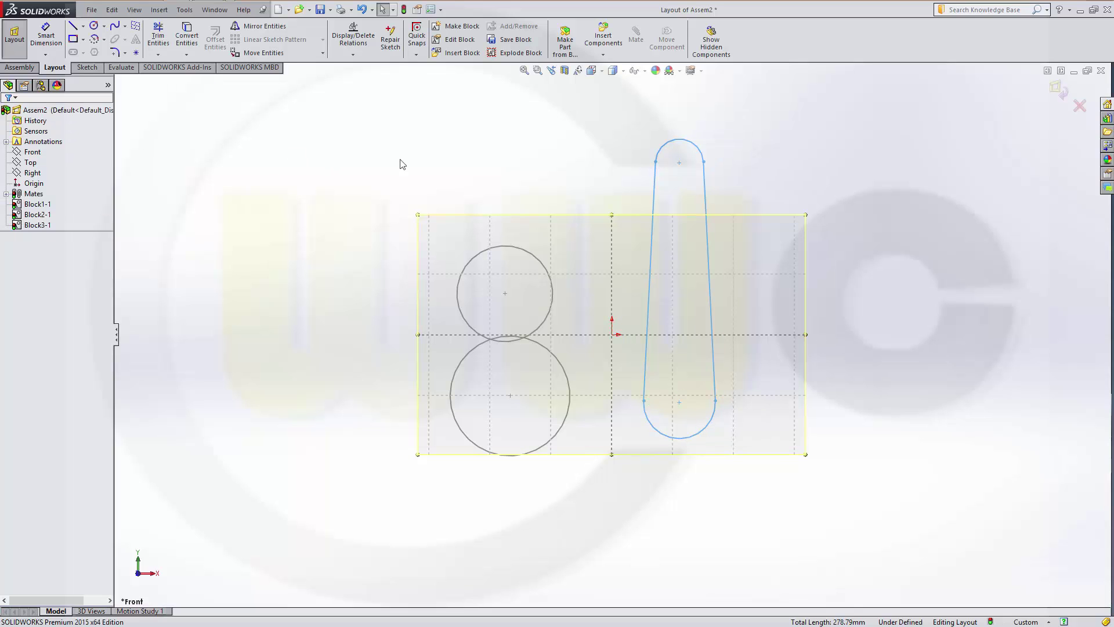
Return to the assembly, open Equations and define global variable hold_1 = 40mm
left_click(1055, 100)
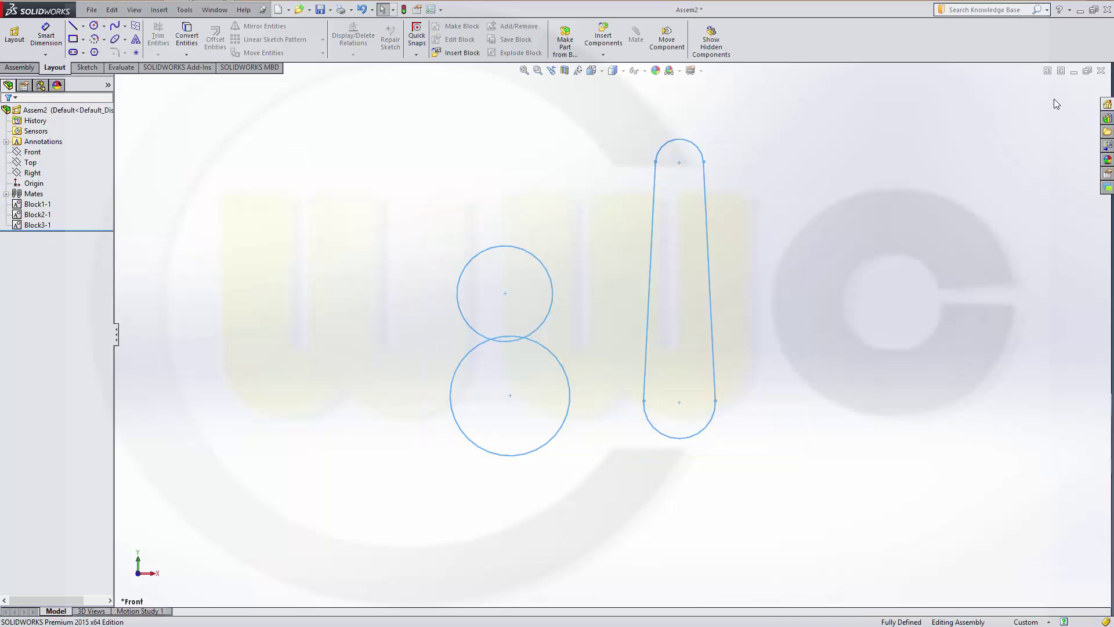
left_click(185, 10)
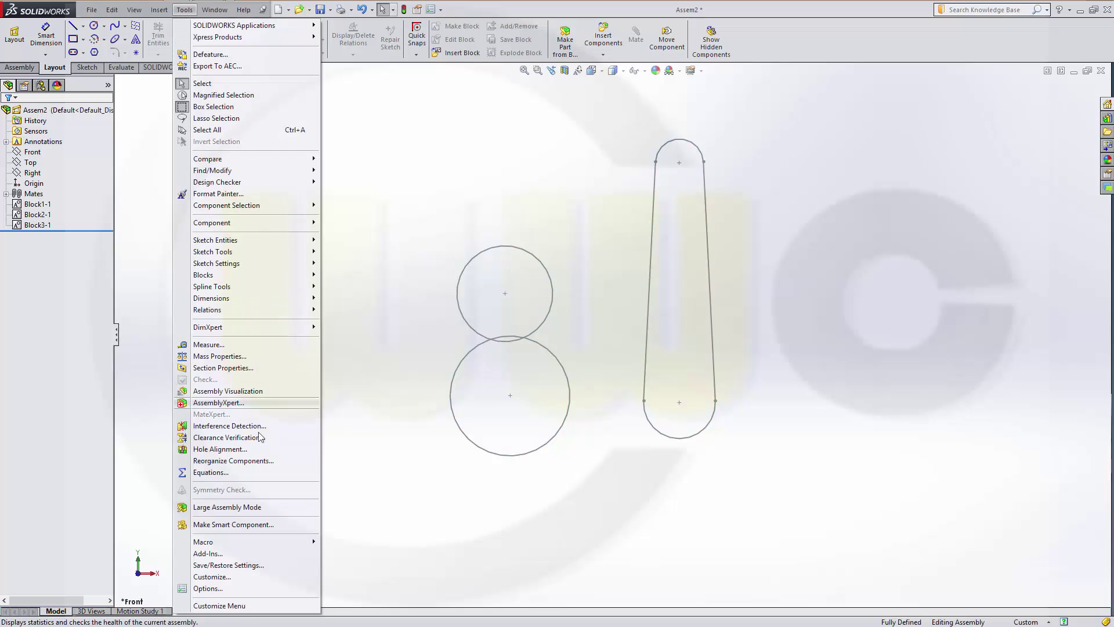
left_click(260, 471)
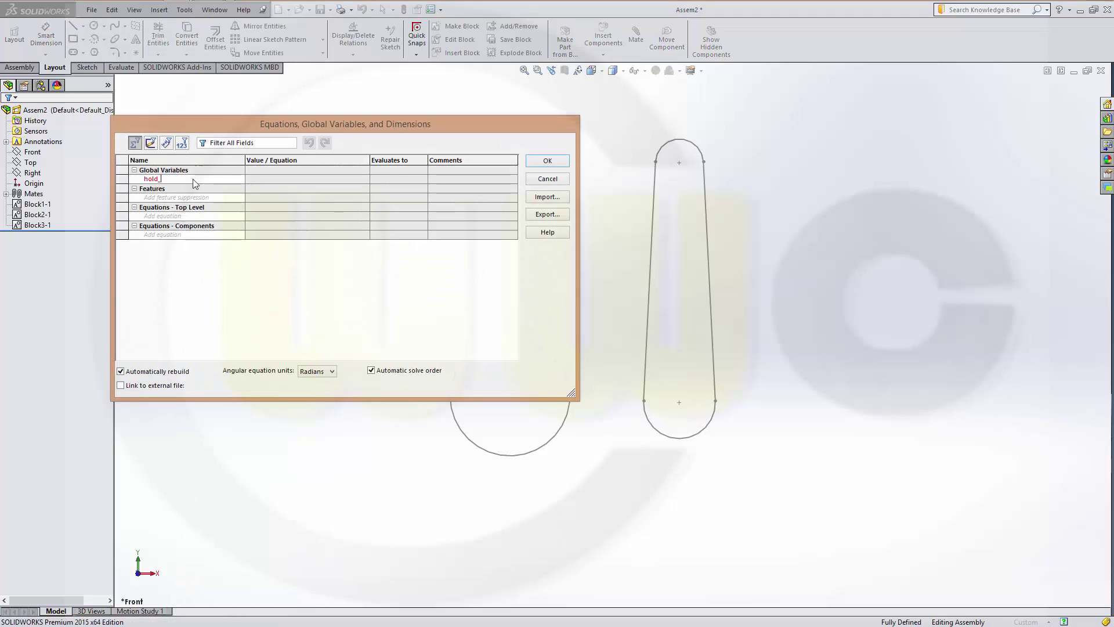
key("Tab")
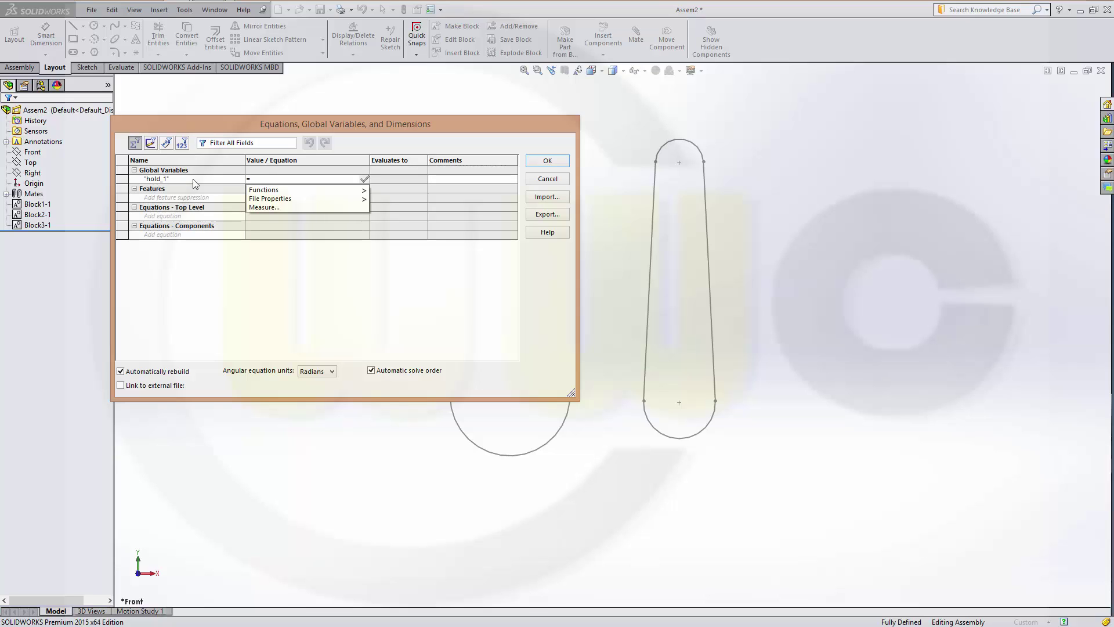
type("40mm")
key("Tab")
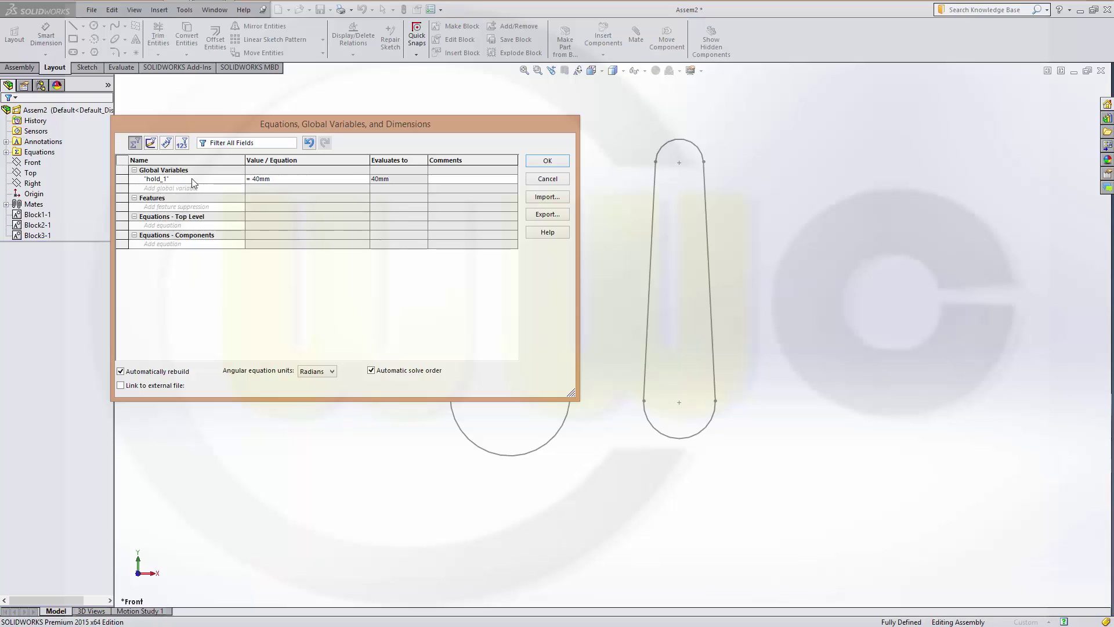
Add global variables hold_2 = 50mm and center_1 = 20mm
left_click(193, 189)
type("hold_2")
key("Tab")
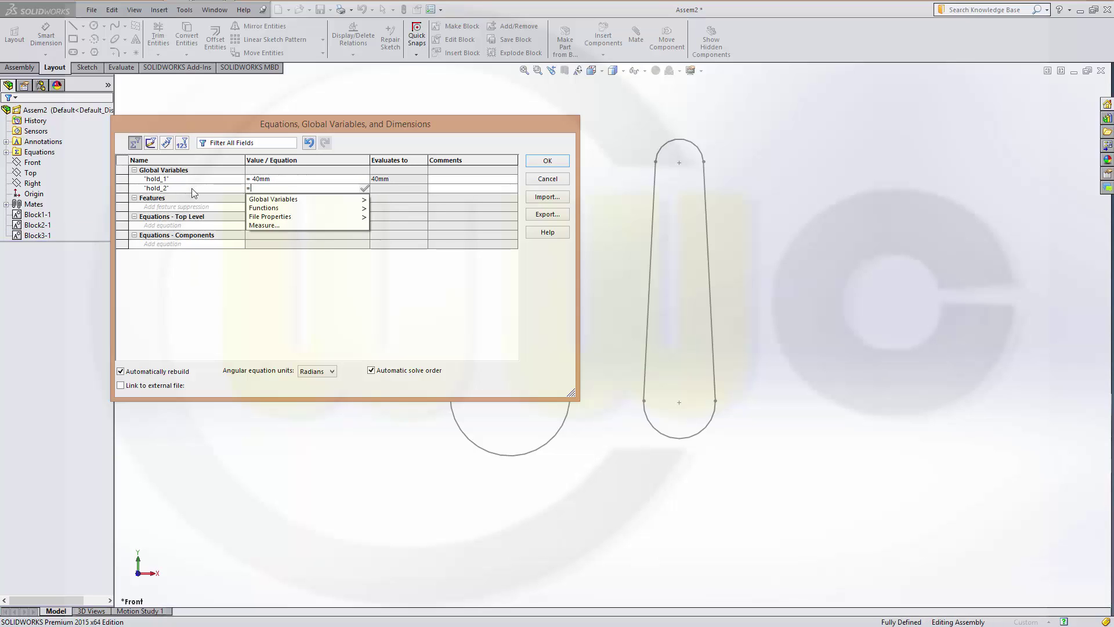
type("50mm")
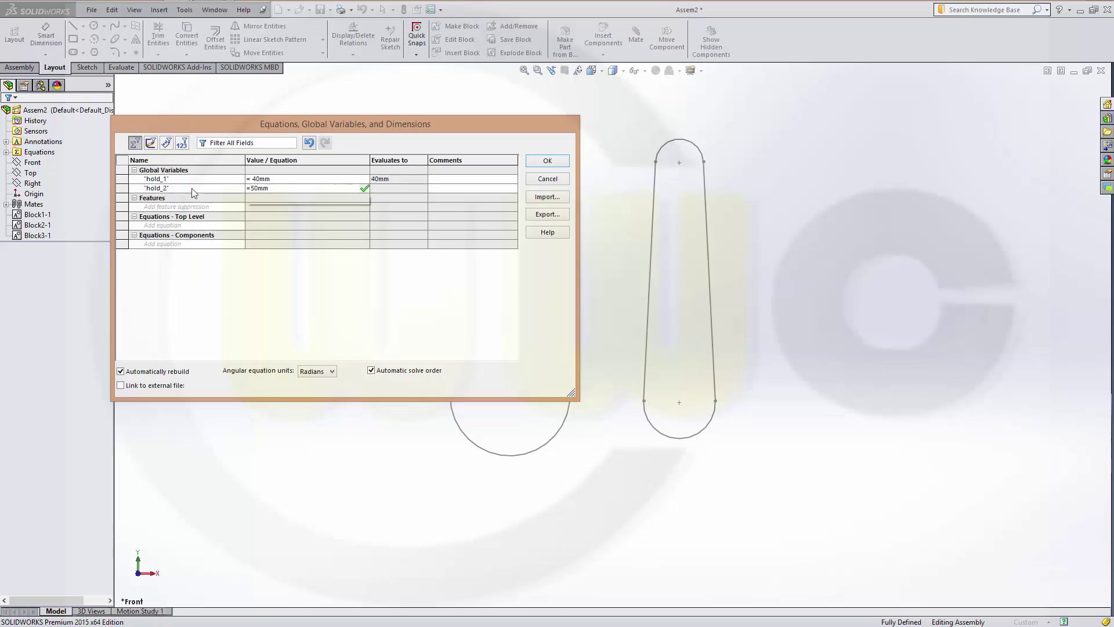
key("Tab")
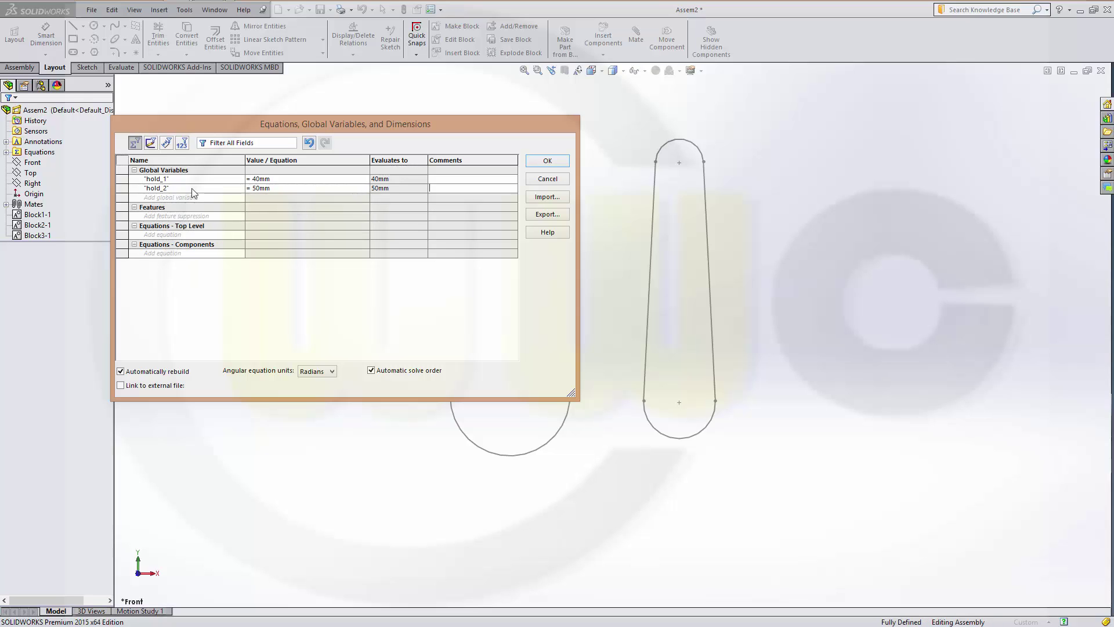
left_click(179, 196)
key("Tab")
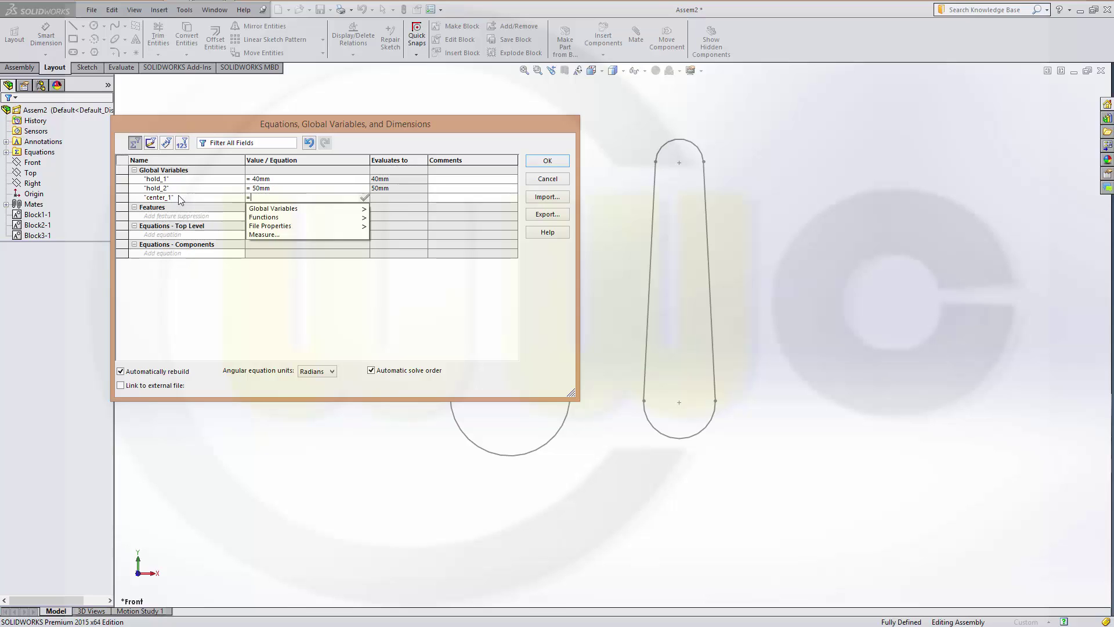
type("20mm")
key("Tab")
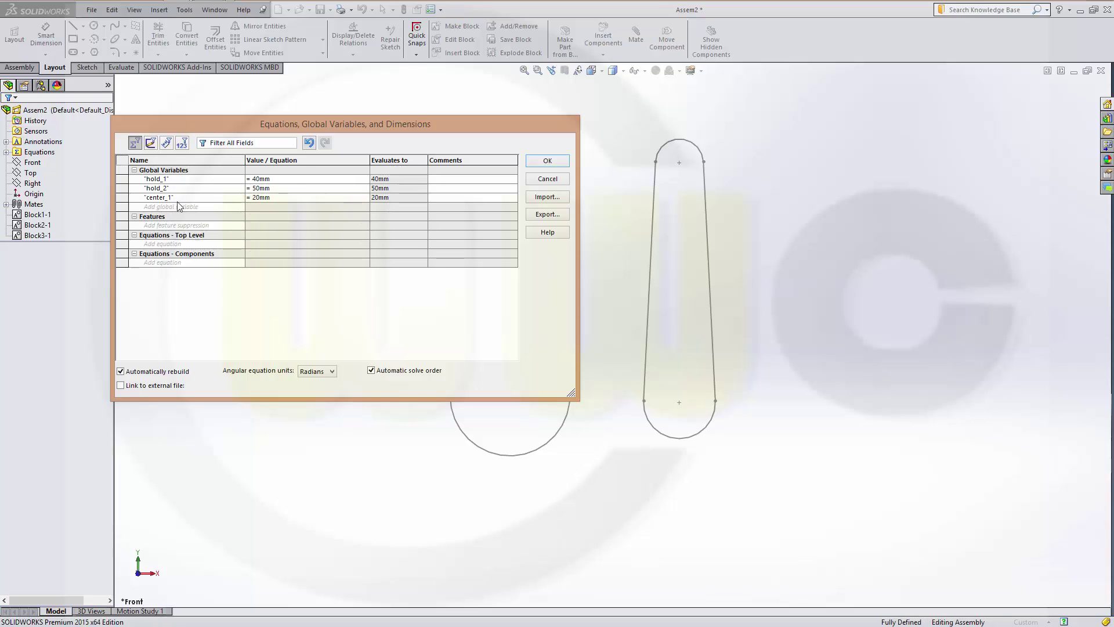
Add global variables center_2 = 30mm and depth = 10mm
left_click(178, 208)
type("center_2")
key("Tab")
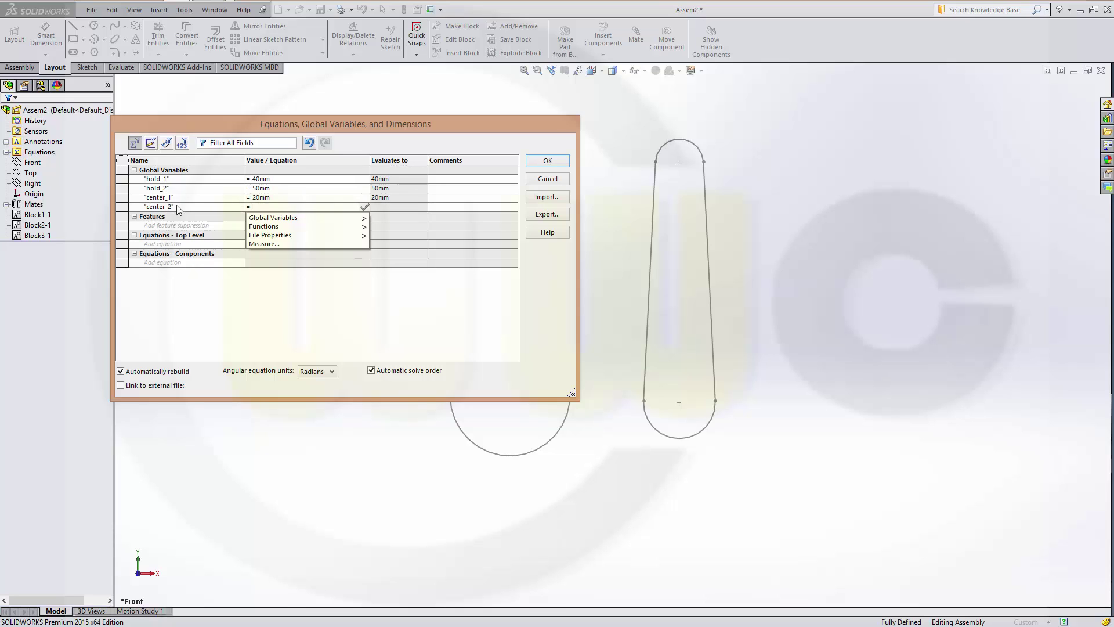
type("30mm")
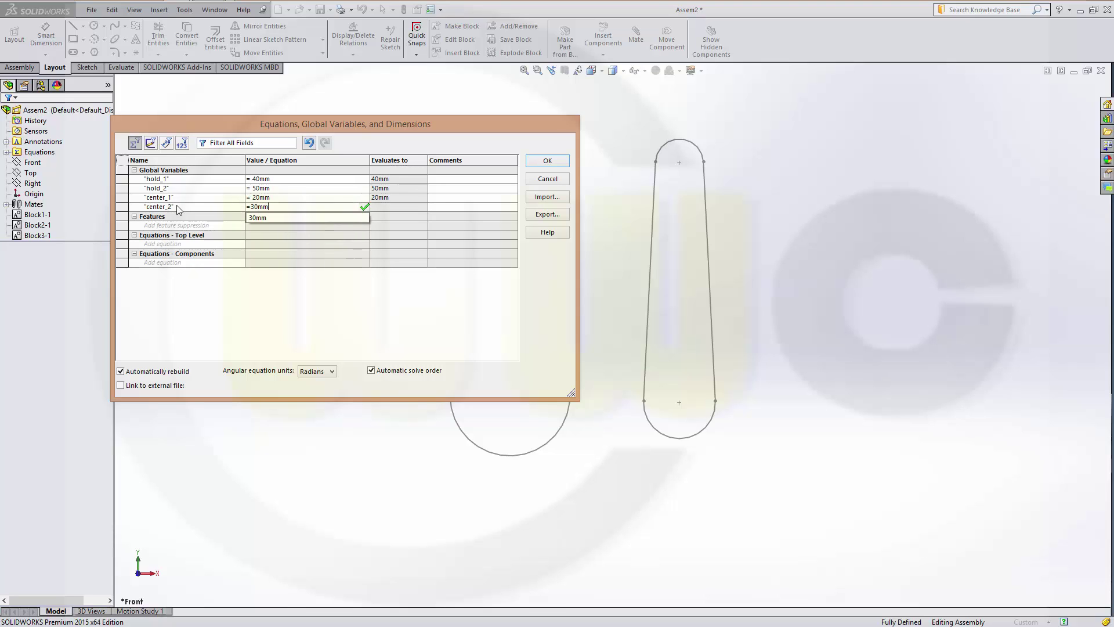
key("Tab")
left_click(177, 218)
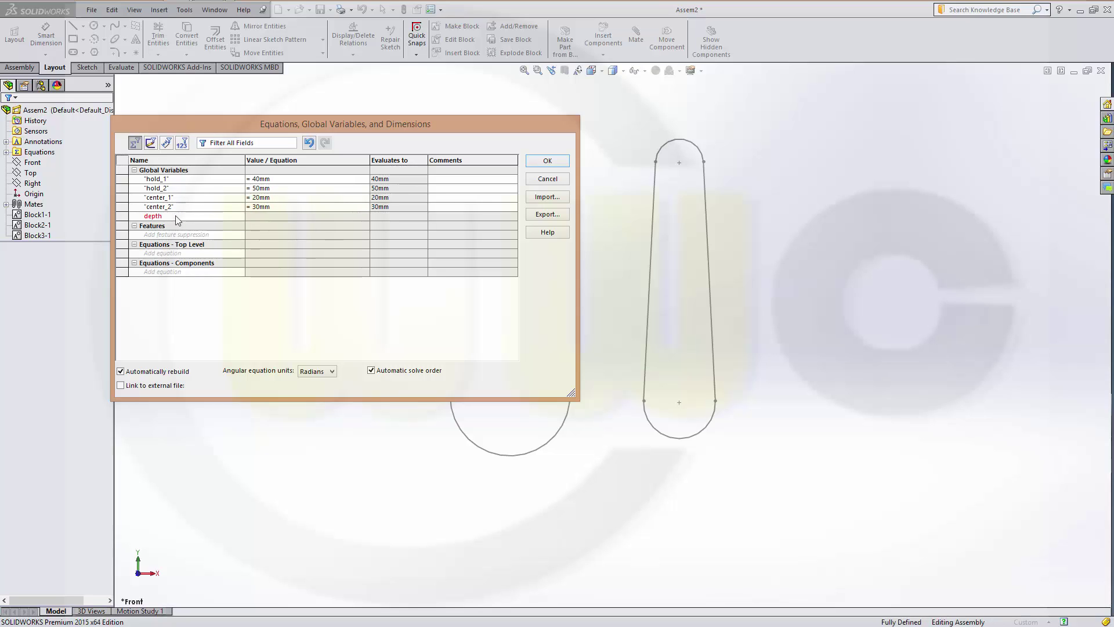
type("depth")
key("Tab")
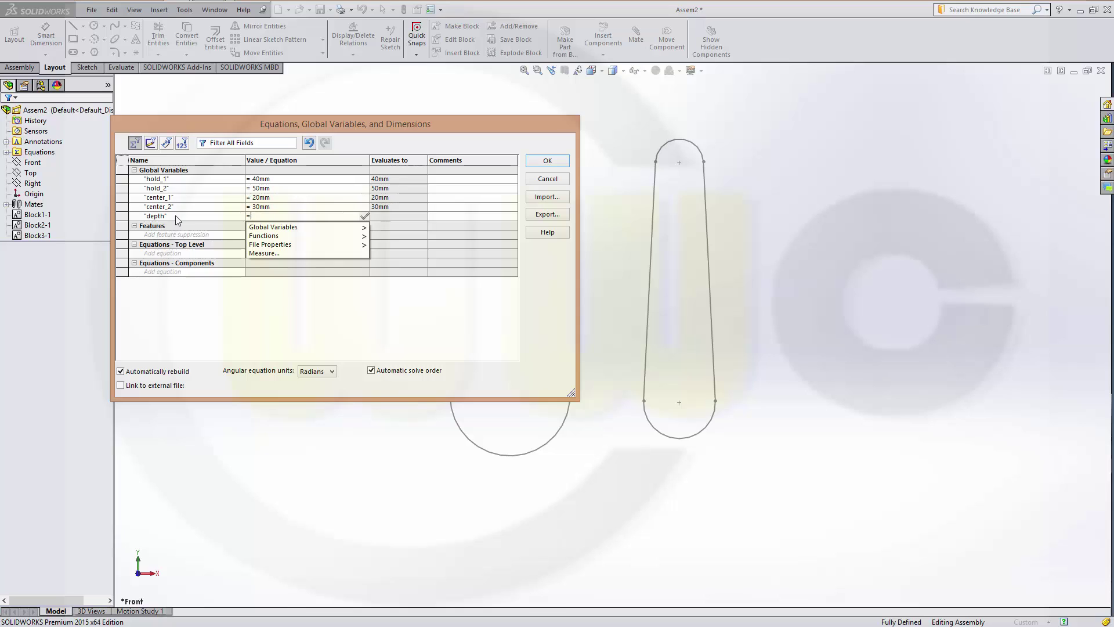
type("10")
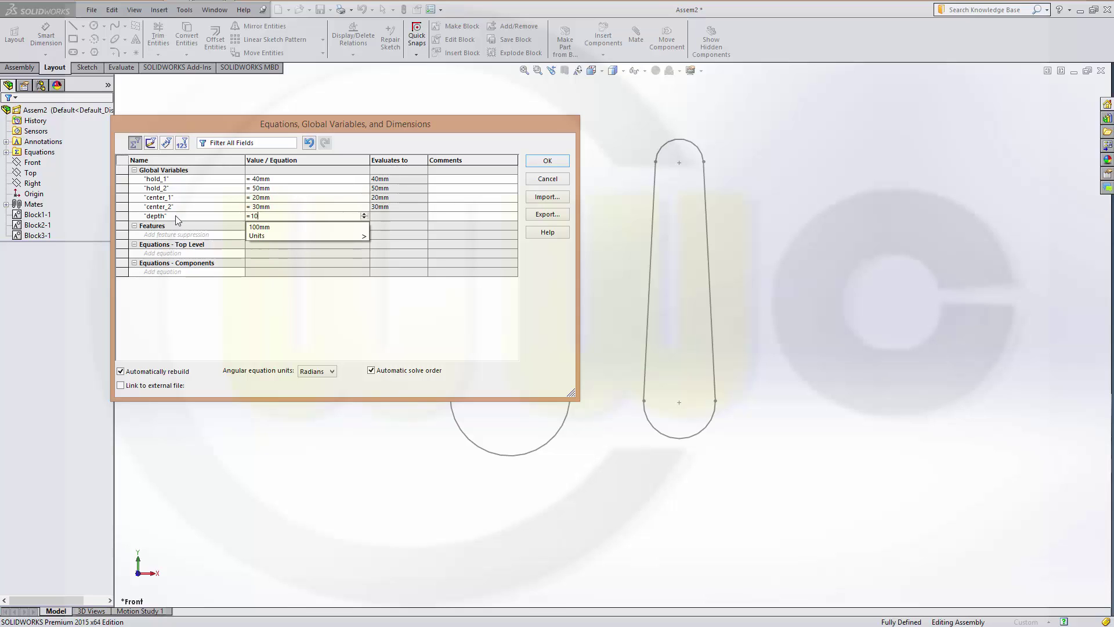
key("Tab")
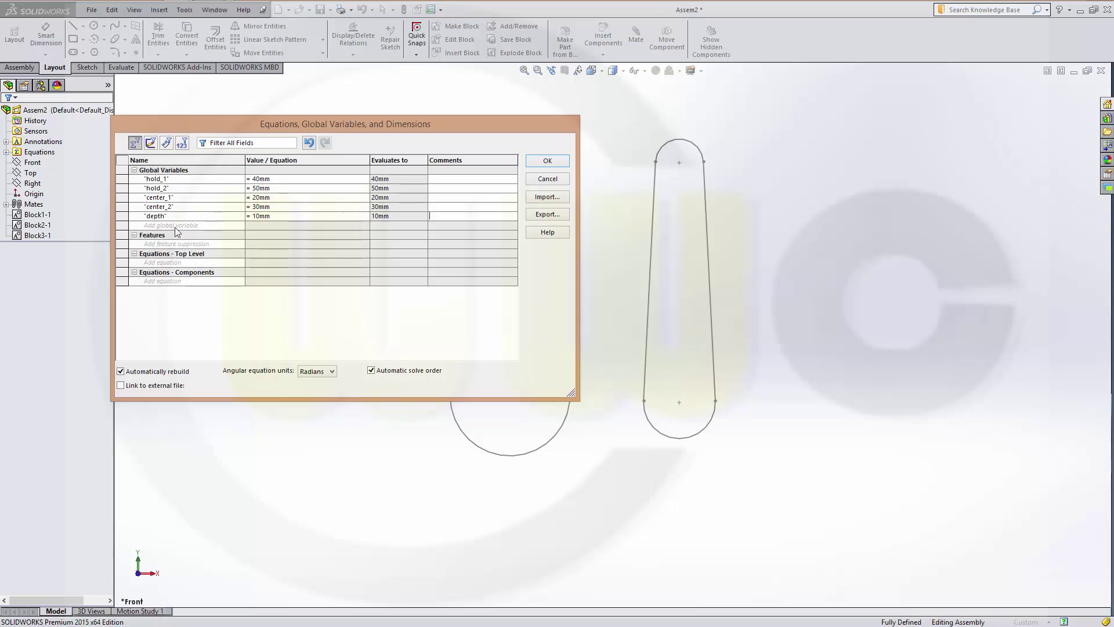
Add global variable connector_length = 100mm
left_click(175, 225)
type("connector_length")
key("Tab")
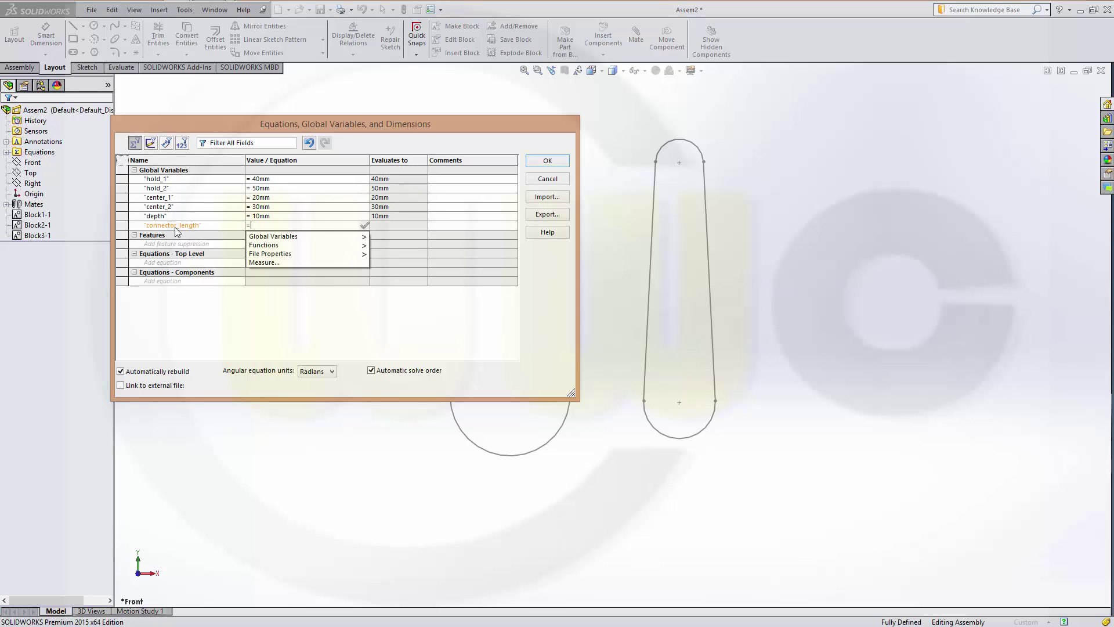
type("100mm")
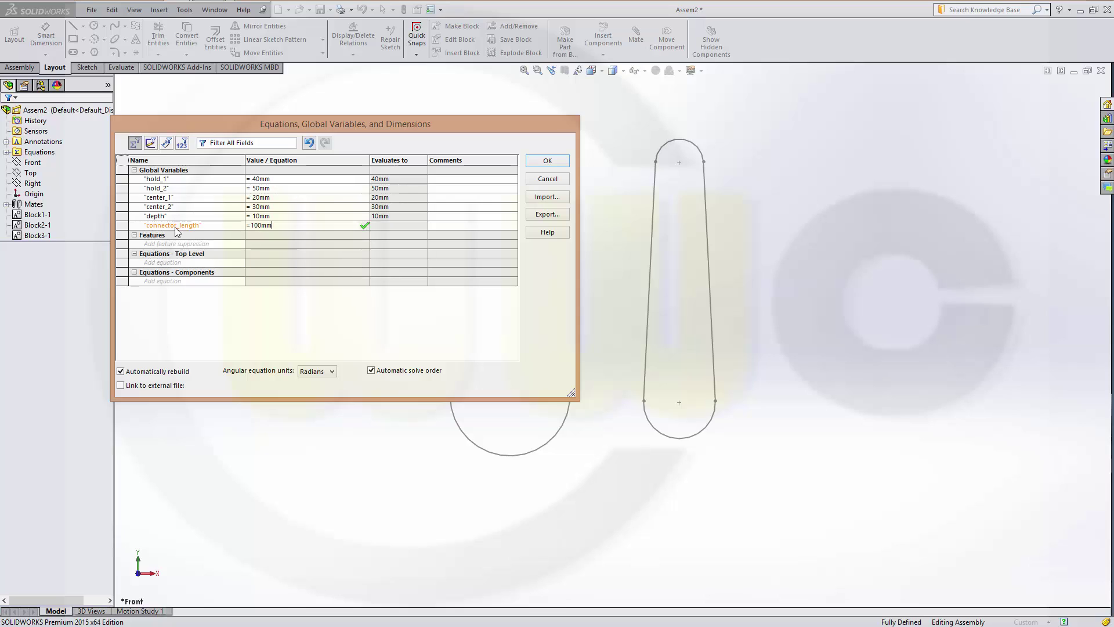
key("Tab")
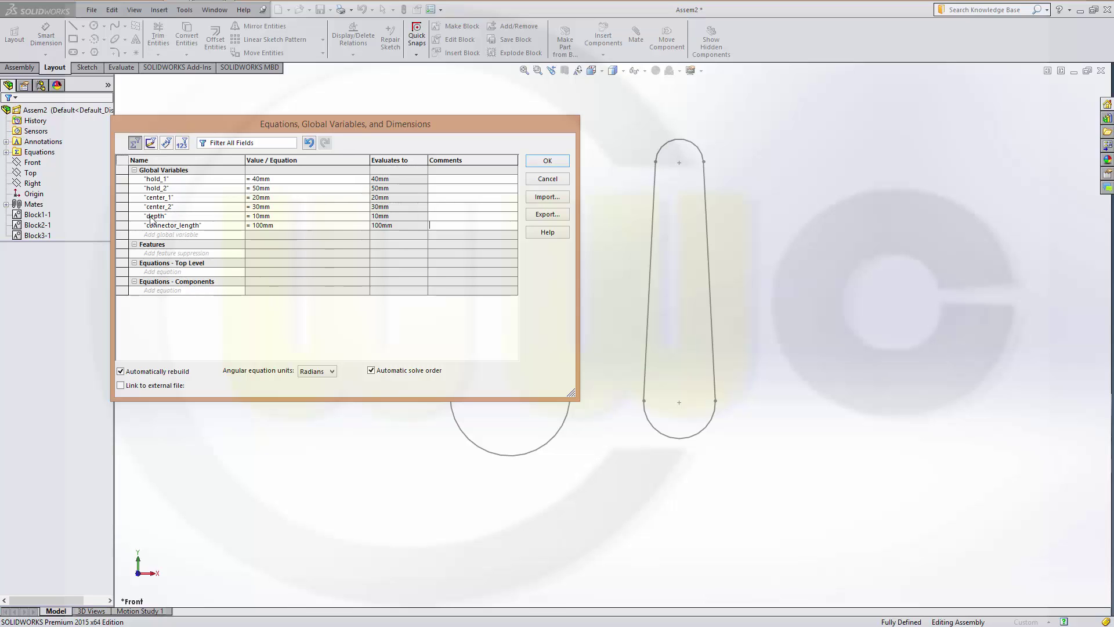
Link the equations to a new equations.txt file containing only depth
left_click(121, 385)
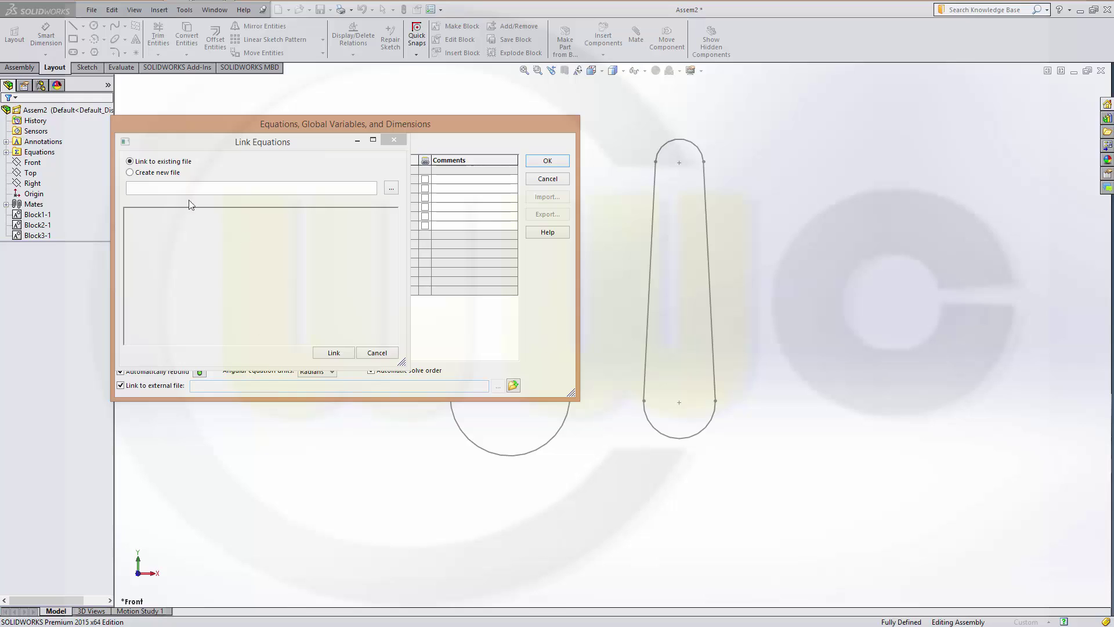
left_click(144, 174)
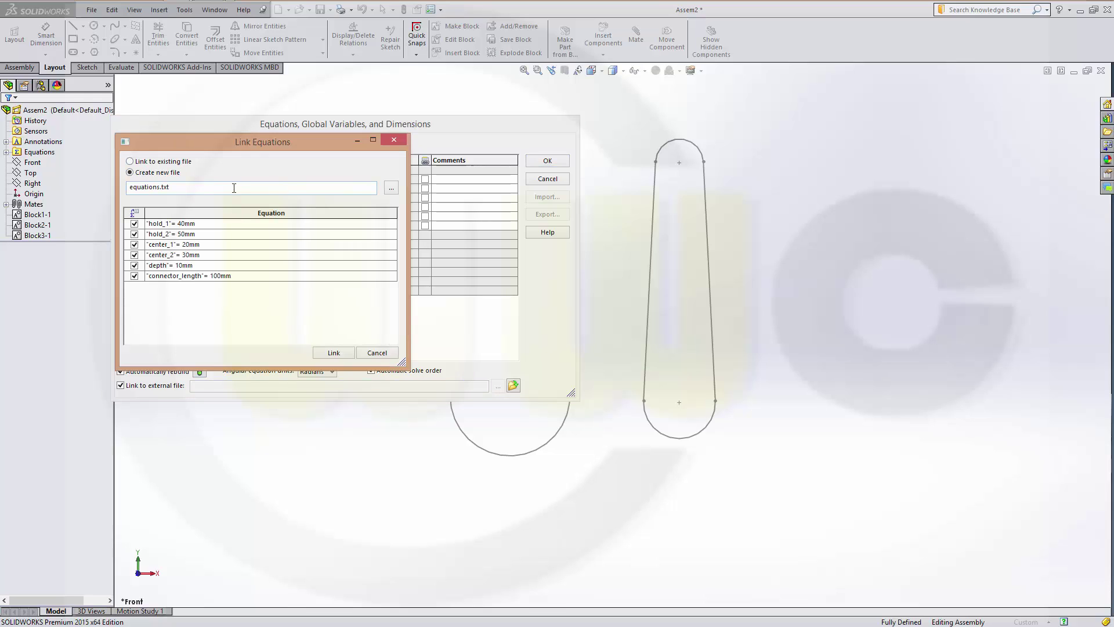
left_click(134, 224)
left_click(134, 234)
left_click(134, 244)
left_click(134, 255)
left_click(334, 352)
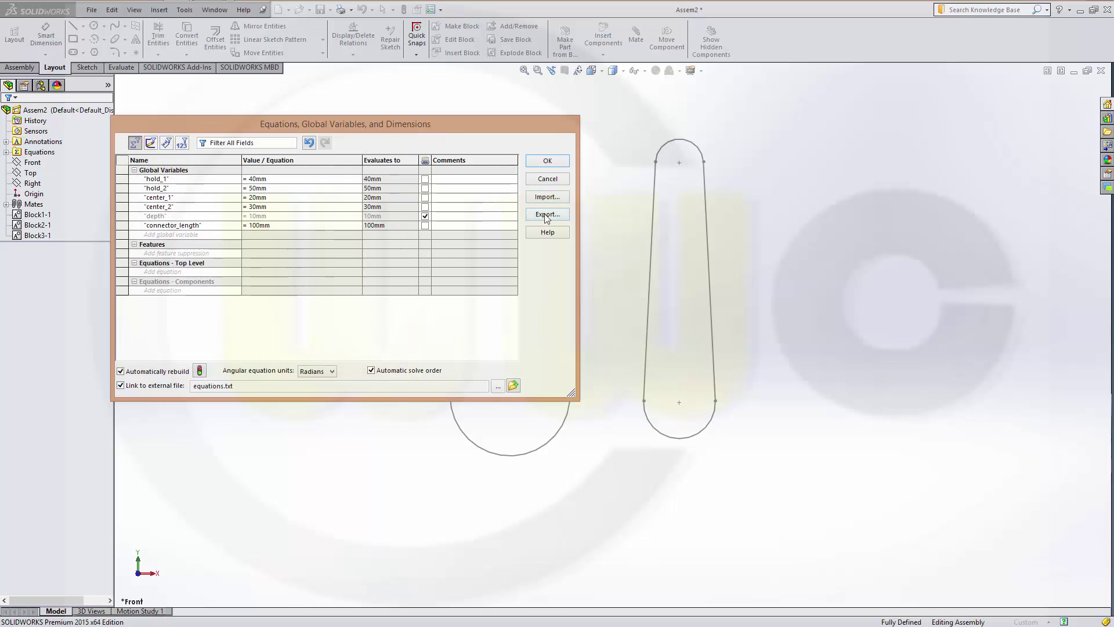
Export the equations to D:\you tube modelle\equations.txt, overwriting the existing file
left_click(547, 215)
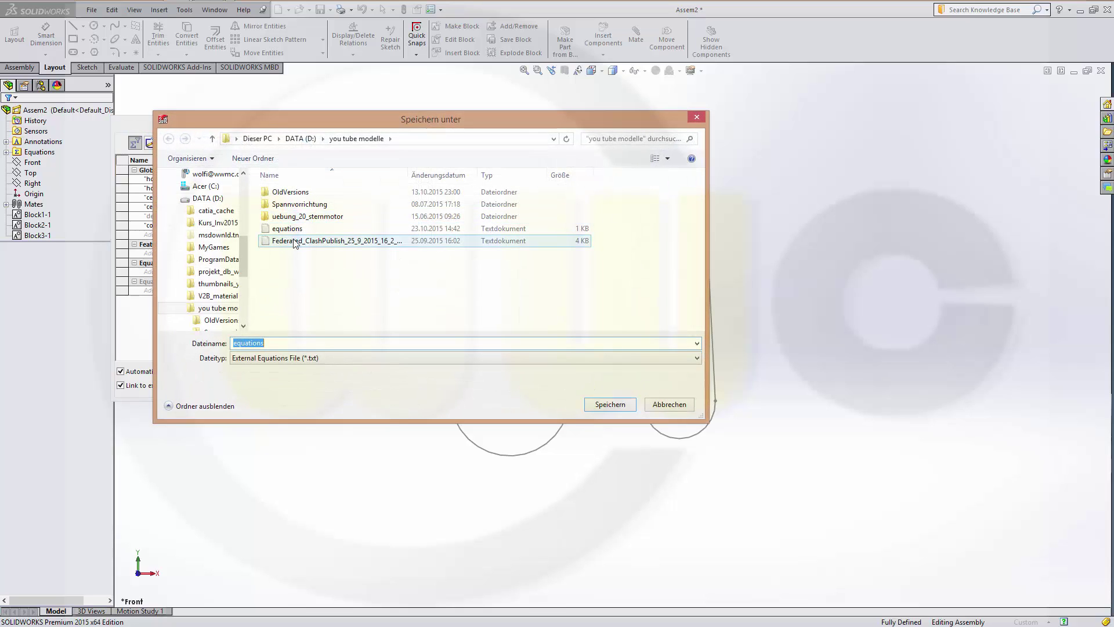
left_click(284, 230)
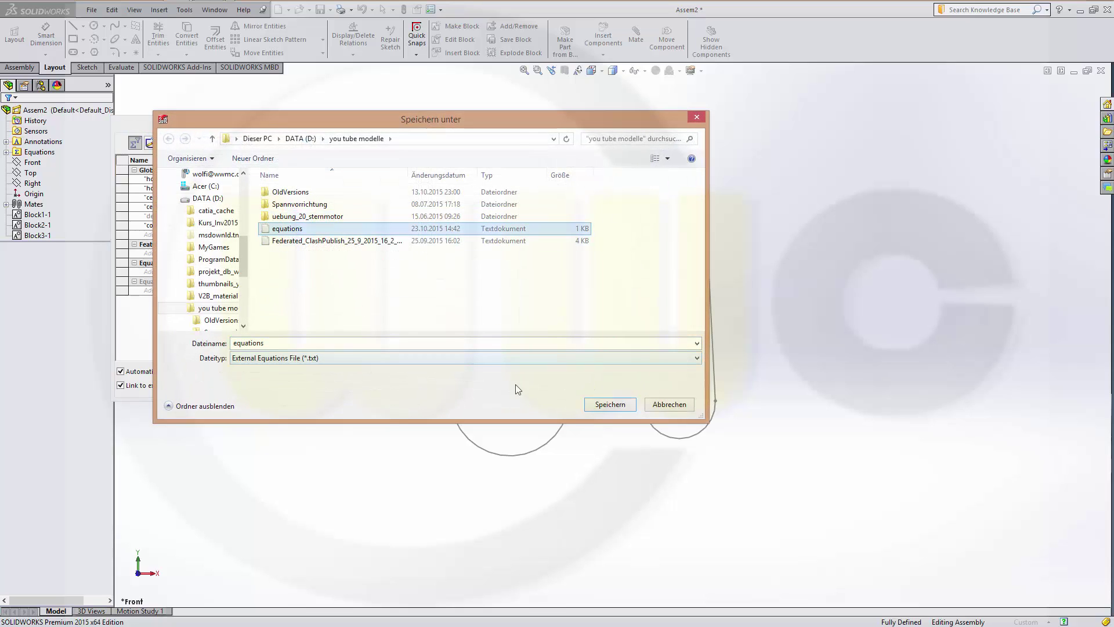
left_click(611, 408)
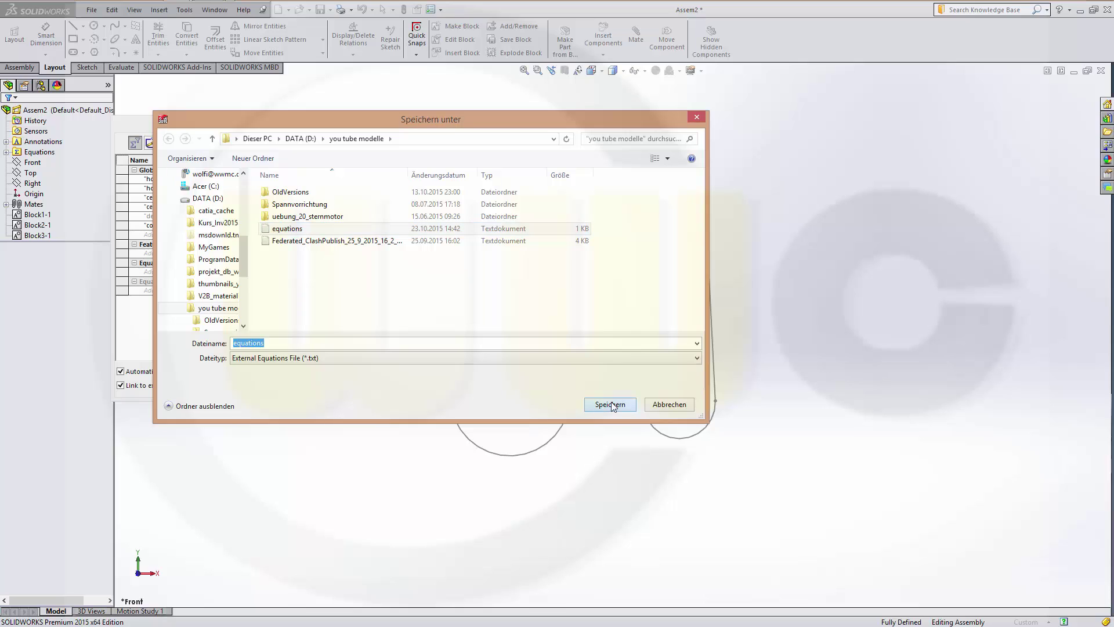
left_click(578, 320)
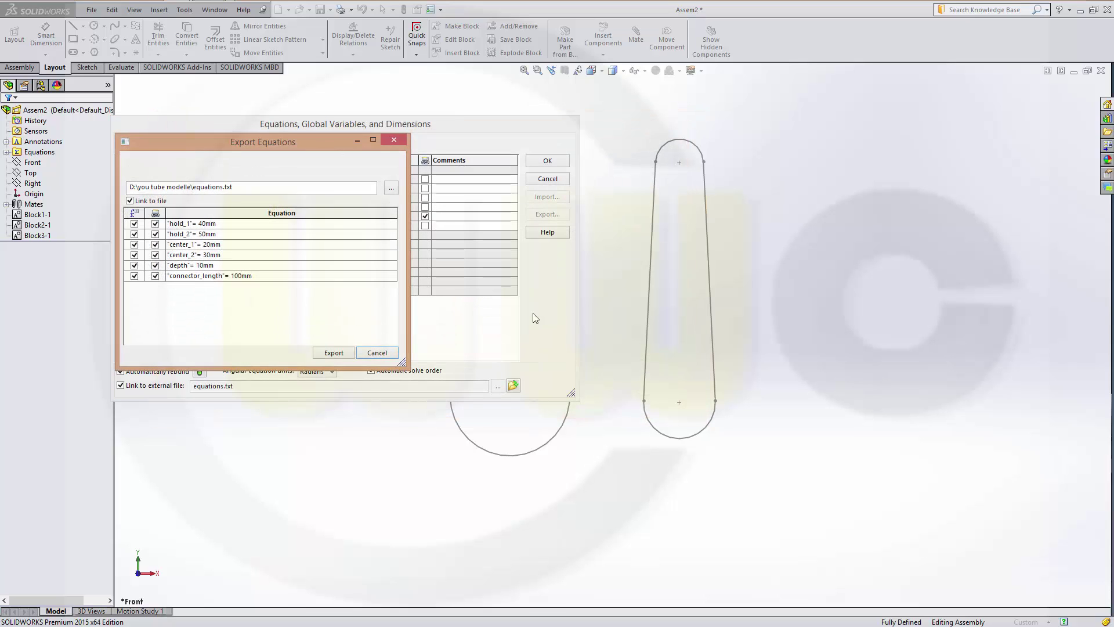
Restrict the export and link to depth only, then apply and close the equations
left_click(135, 223)
left_click(134, 234)
left_click(155, 234)
left_click(135, 245)
left_click(155, 244)
left_click(134, 255)
left_click(155, 255)
left_click(134, 276)
left_click(155, 275)
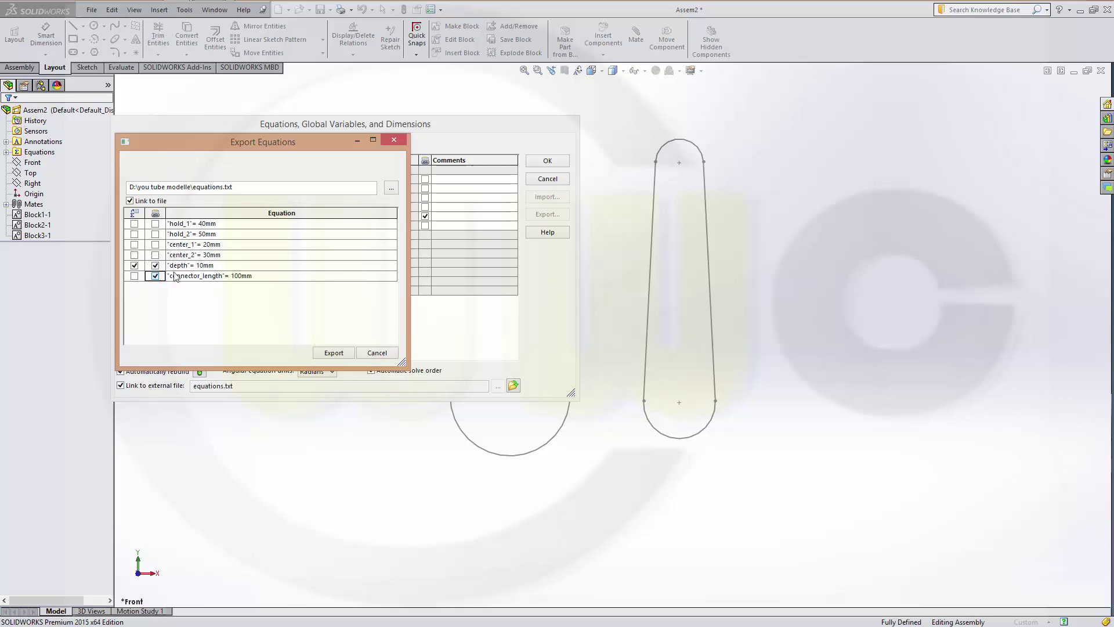
left_click(339, 356)
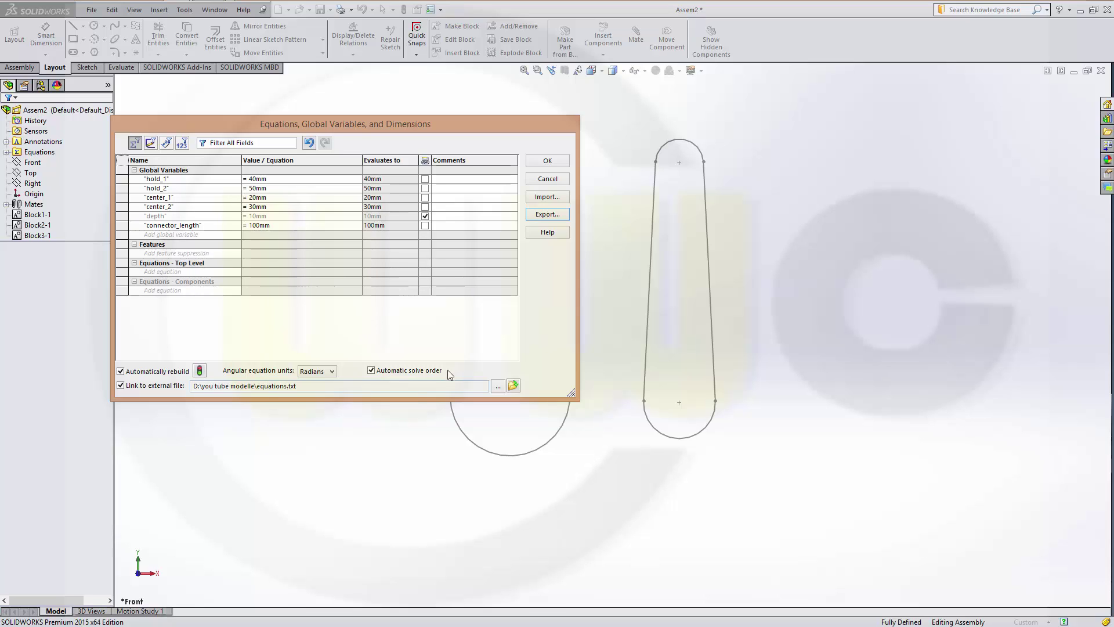
left_click(548, 162)
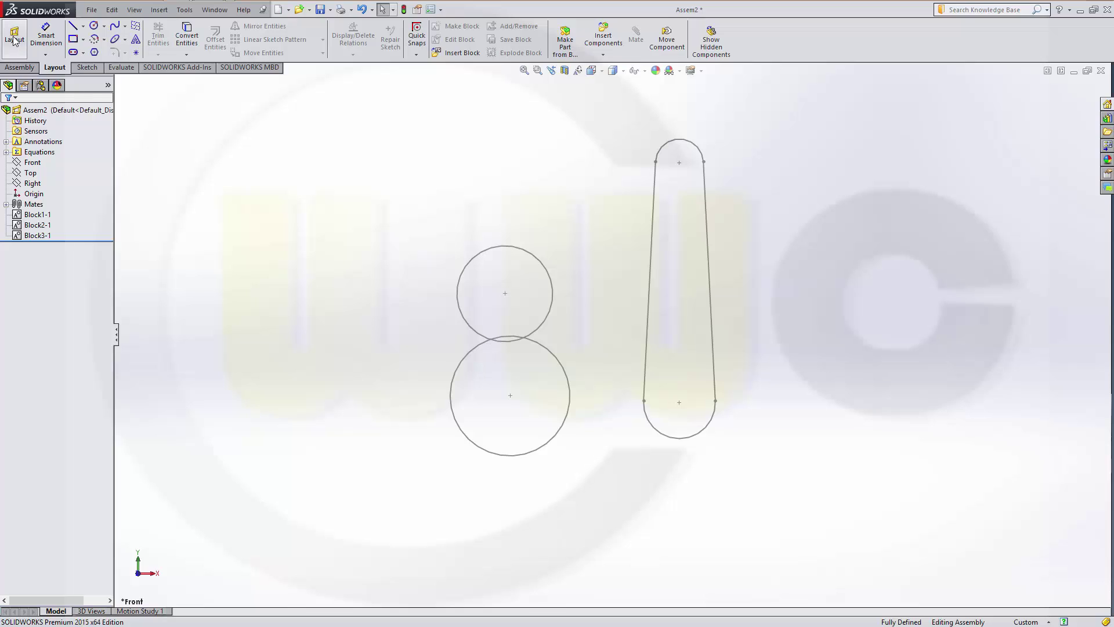
In the layout, drive the upper circle's 40 mm diameter with the hold_1 global variable
left_click(15, 36)
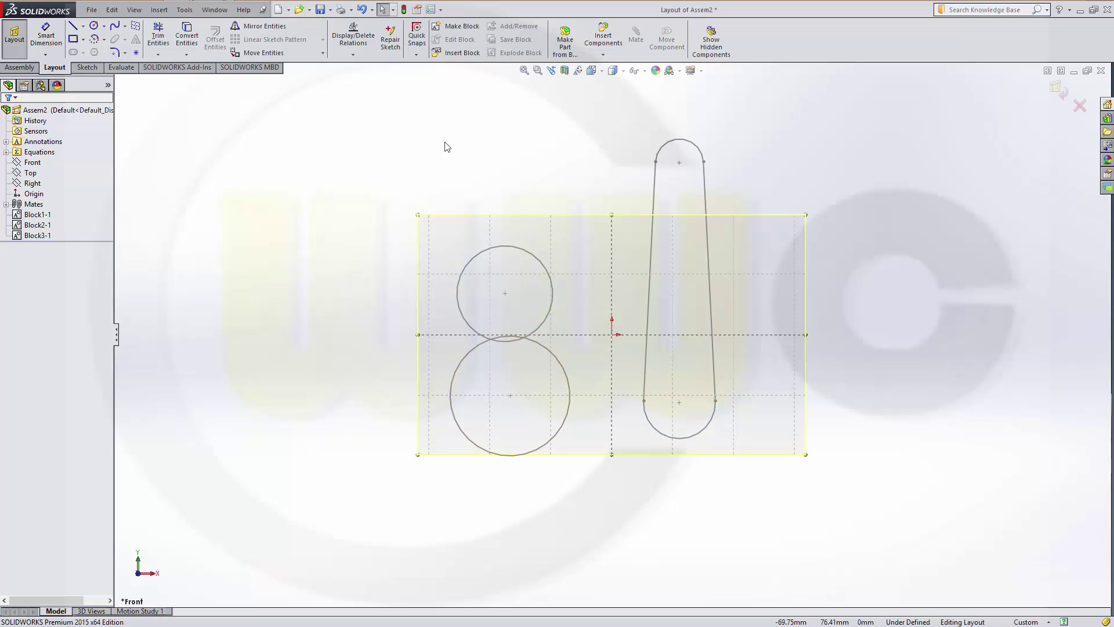
left_click(478, 261)
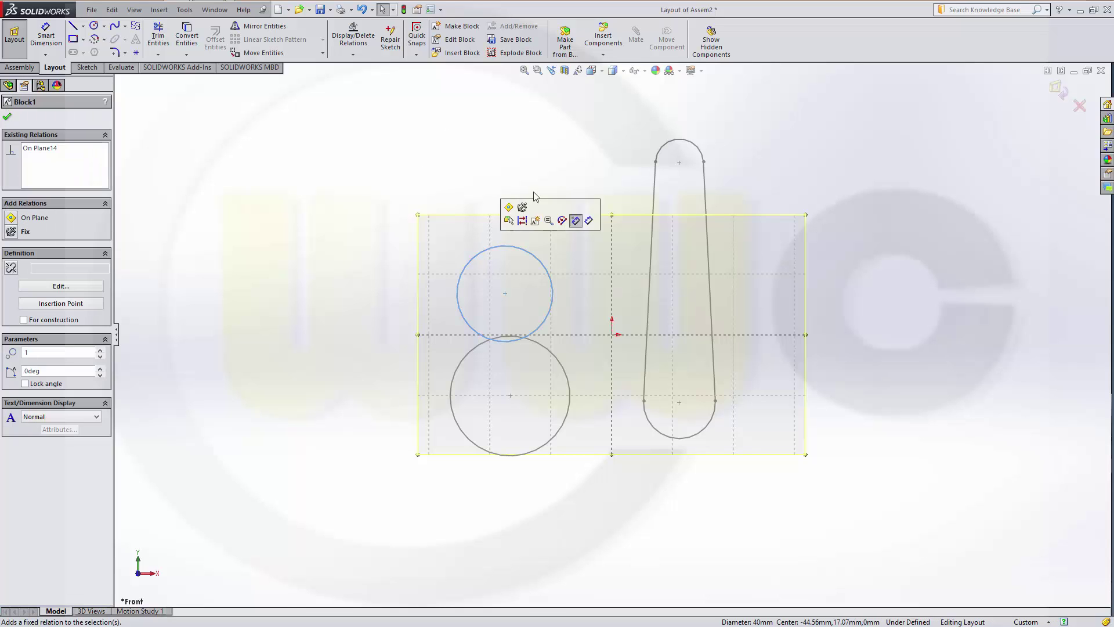
left_click(458, 41)
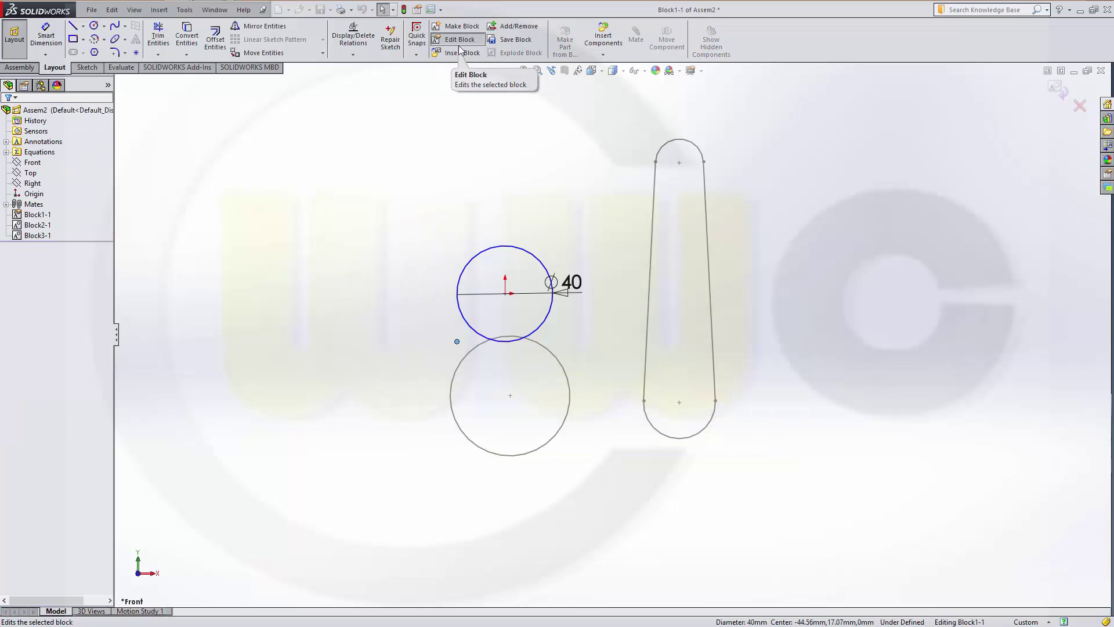
left_click(571, 283)
double_click(572, 283)
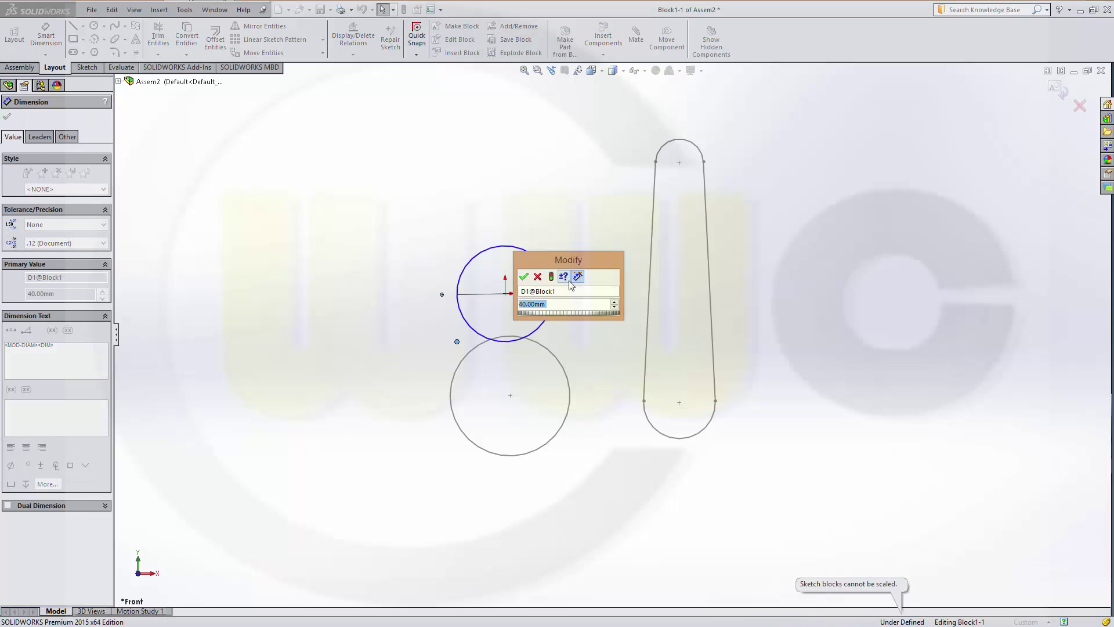
type("=")
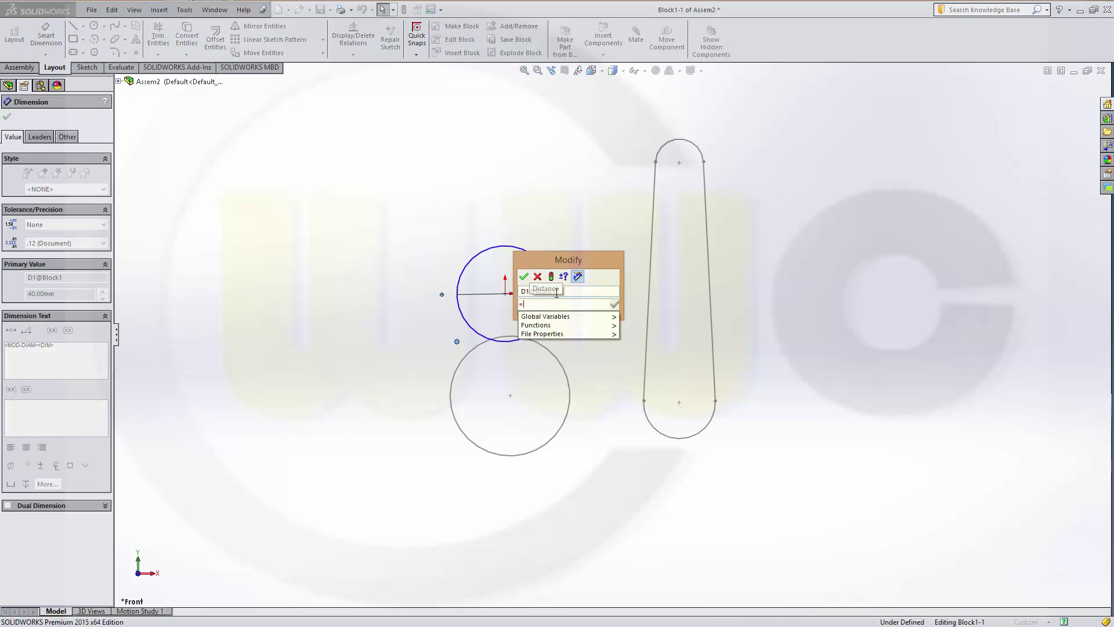
mouse_move(579, 316)
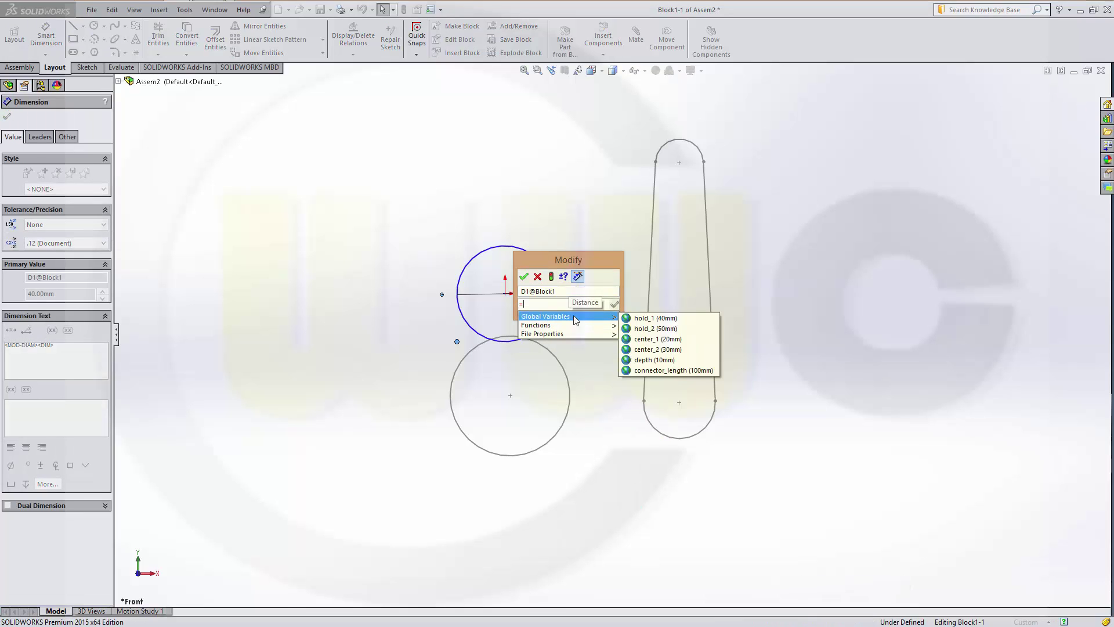
left_click(645, 318)
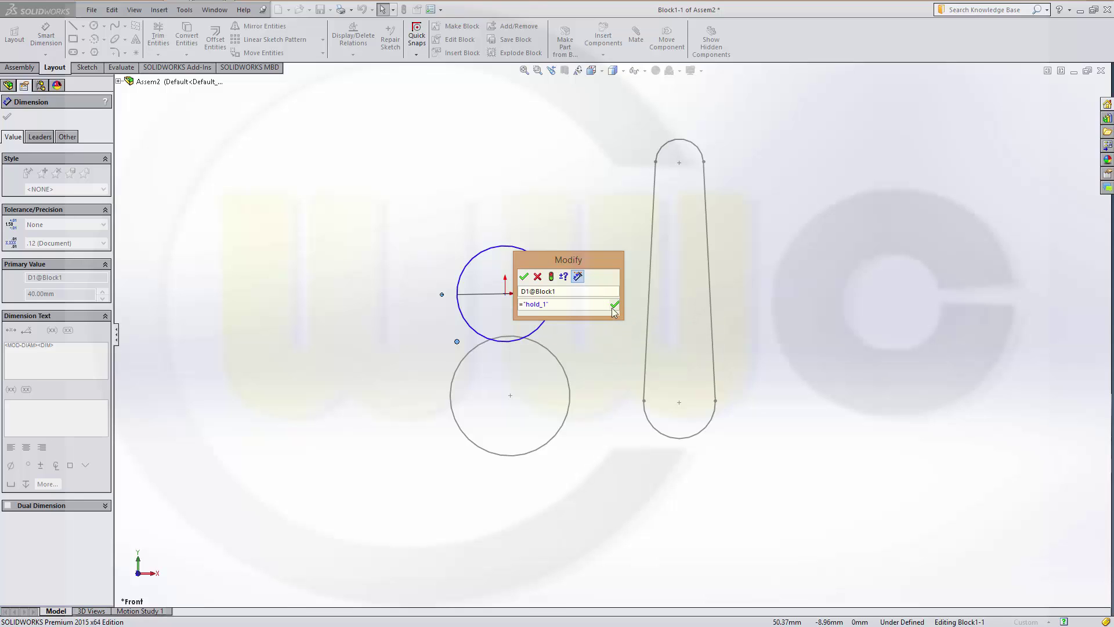
left_click(523, 277)
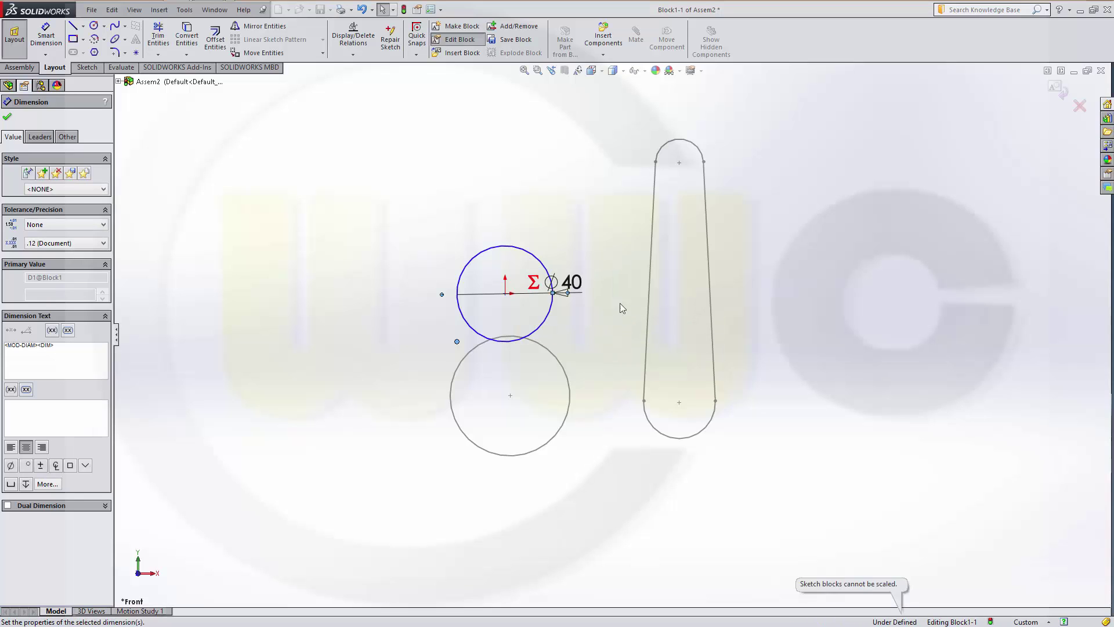
left_click(609, 298)
left_click(1053, 89)
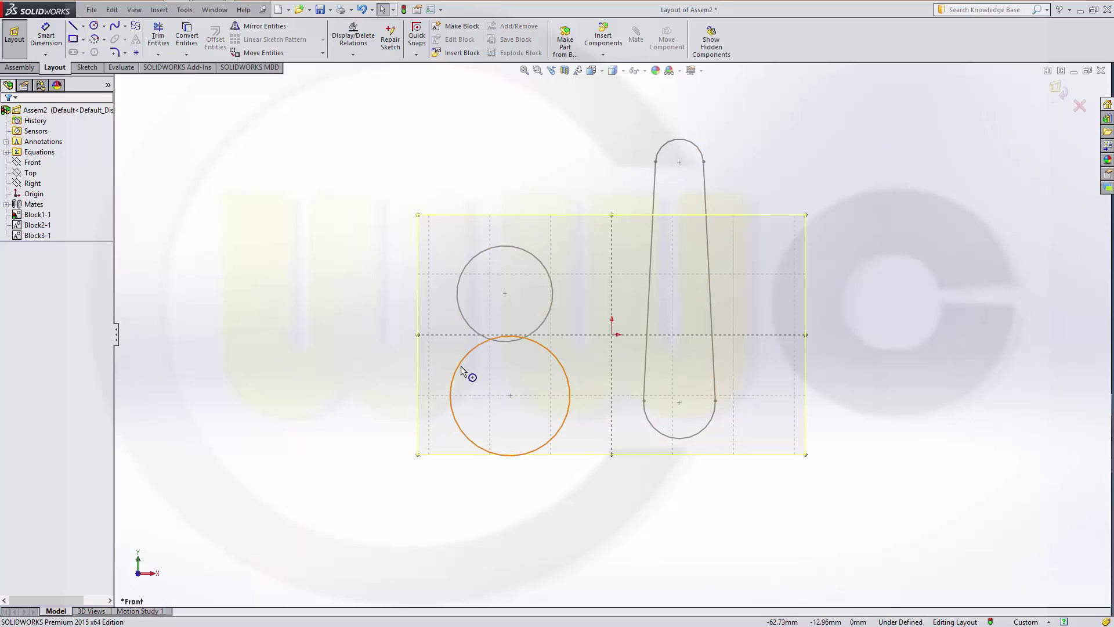
Set the lower circle's Ø50 diameter to =hold_2 and return to the layout
left_click(461, 366)
left_click(459, 39)
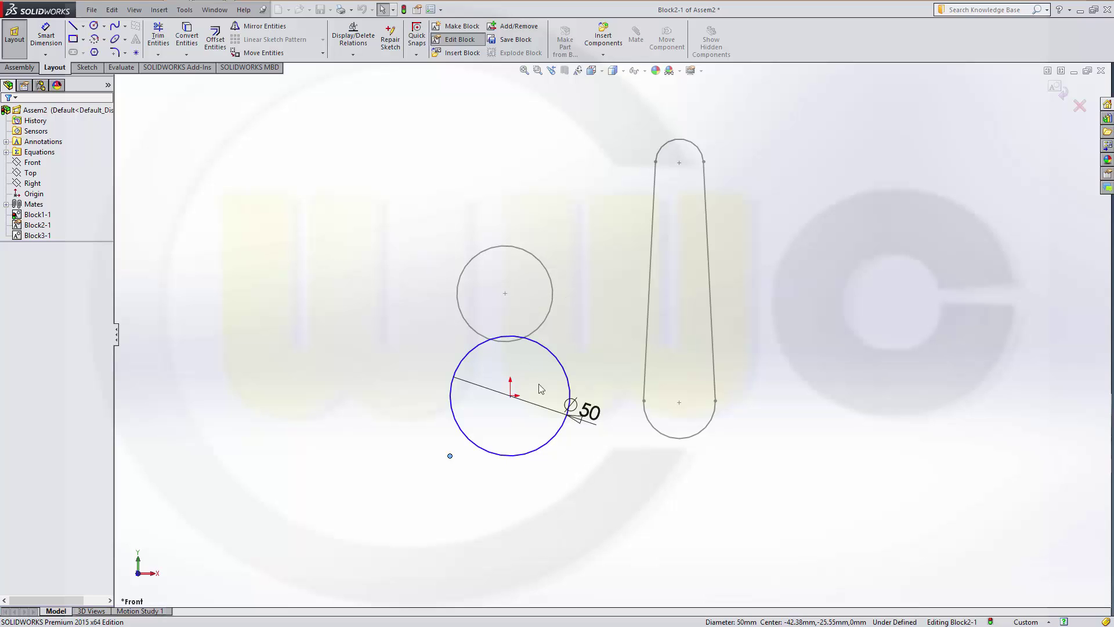
double_click(589, 412)
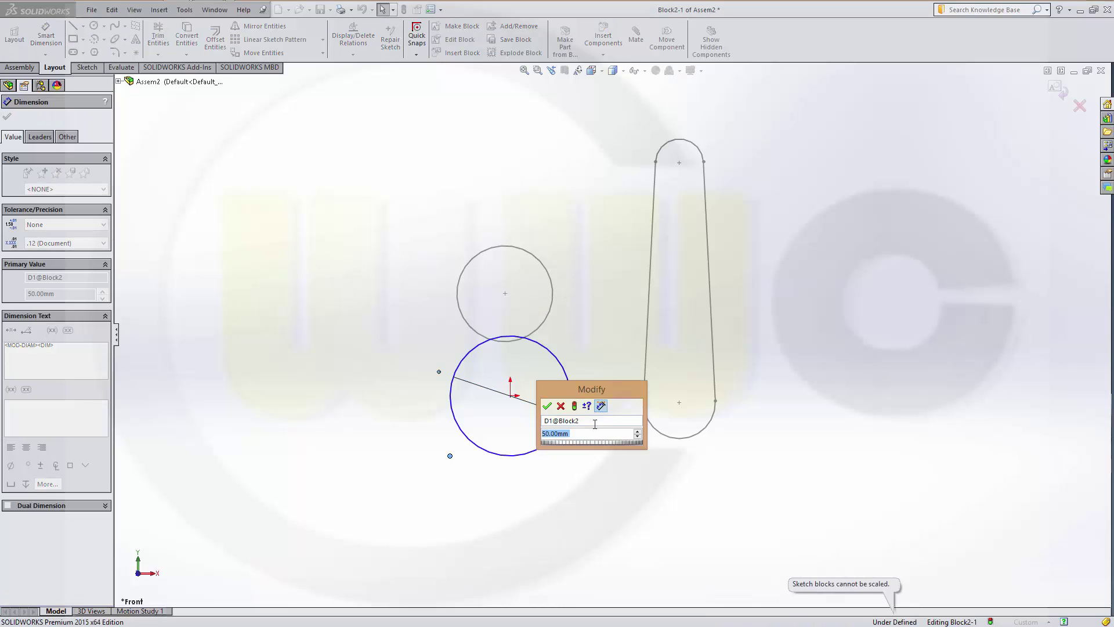
type("=")
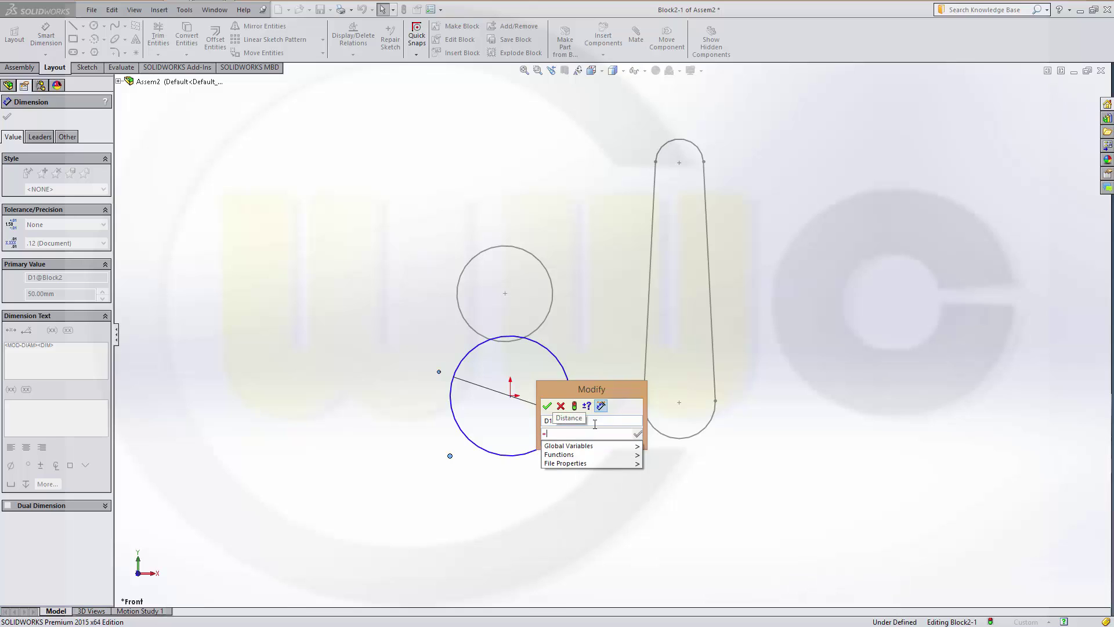
mouse_move(603, 445)
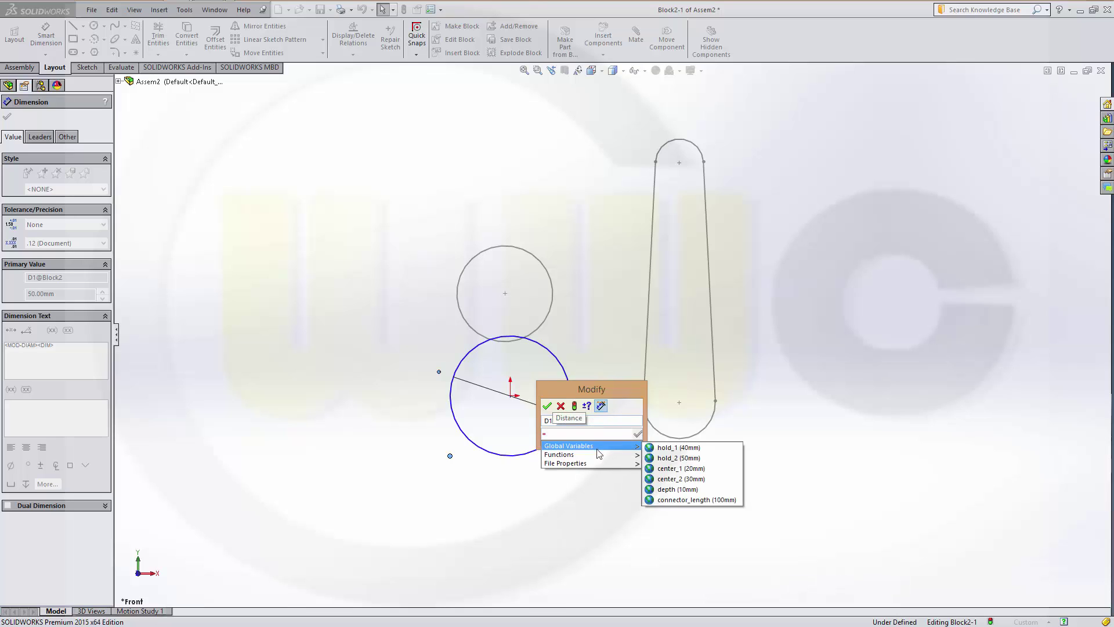
left_click(666, 458)
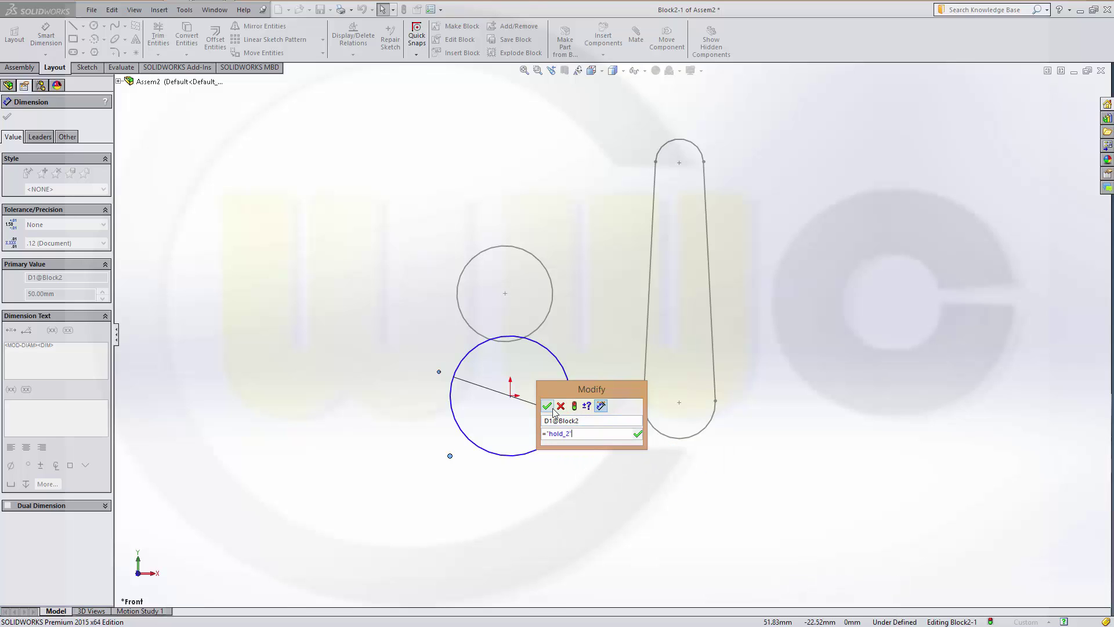
key("Return")
key("Escape")
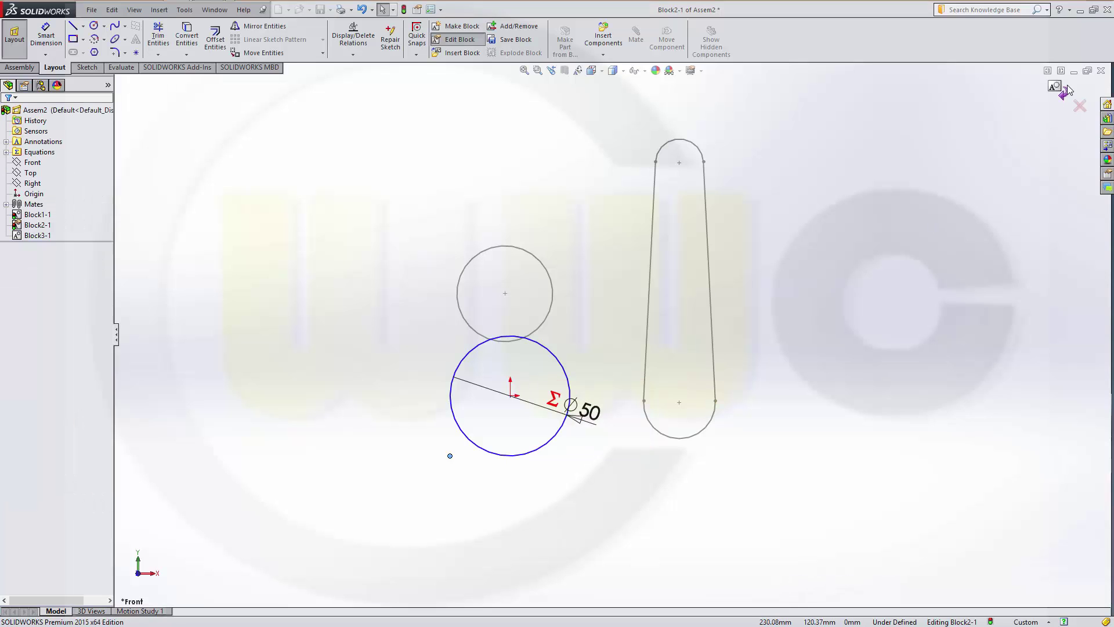
left_click(1056, 87)
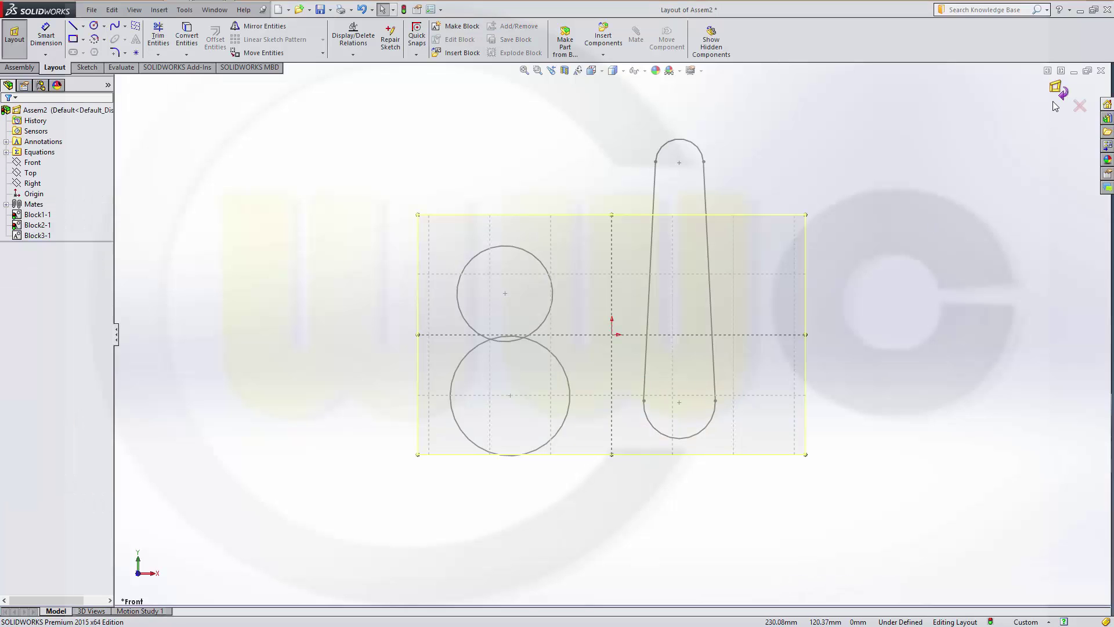
In the slot block, set the 100 length to ="connector_length"
left_click(654, 186)
left_click(460, 41)
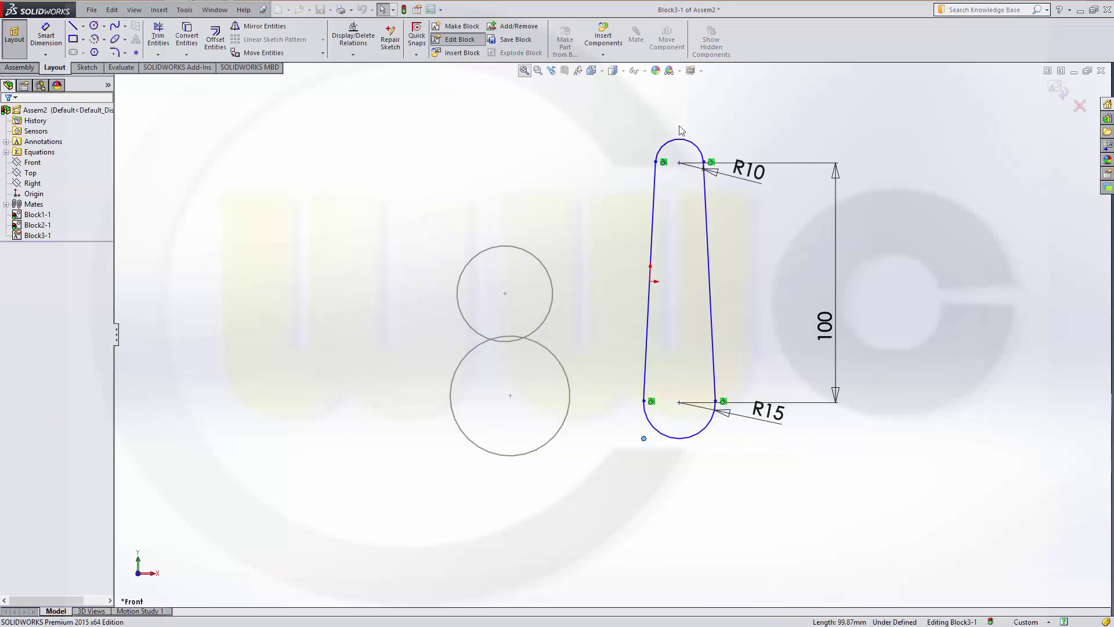
double_click(823, 330)
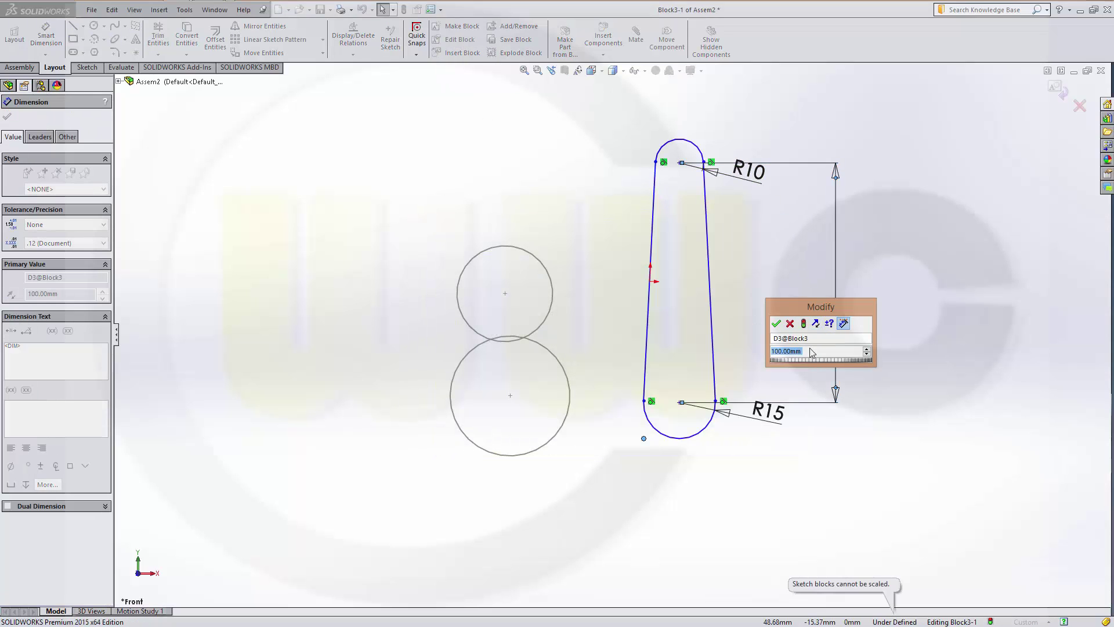
type("=")
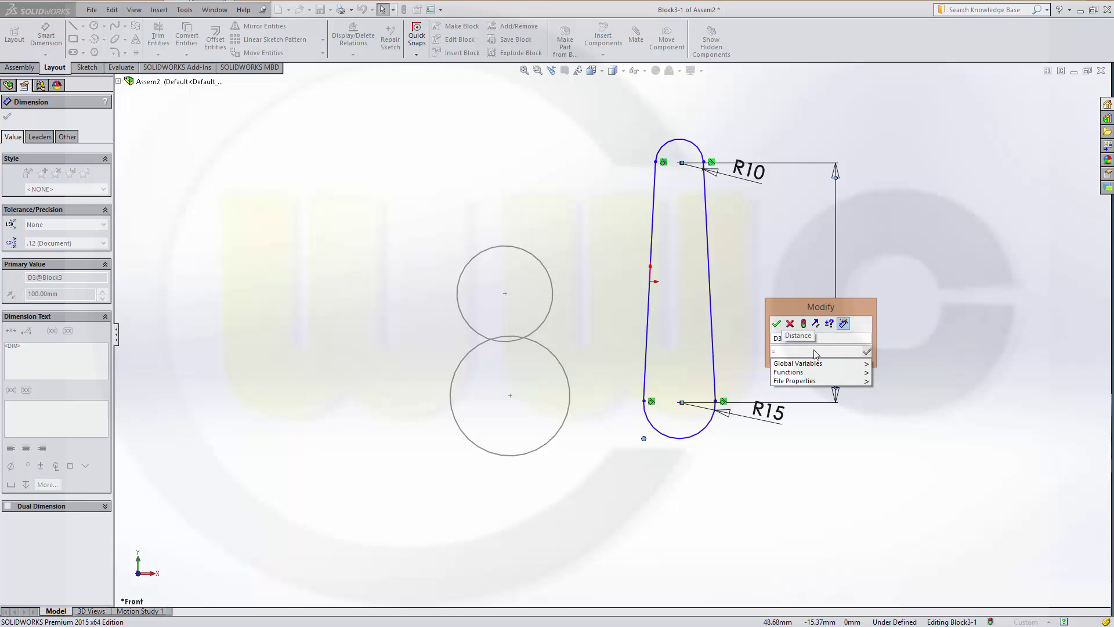
type("con")
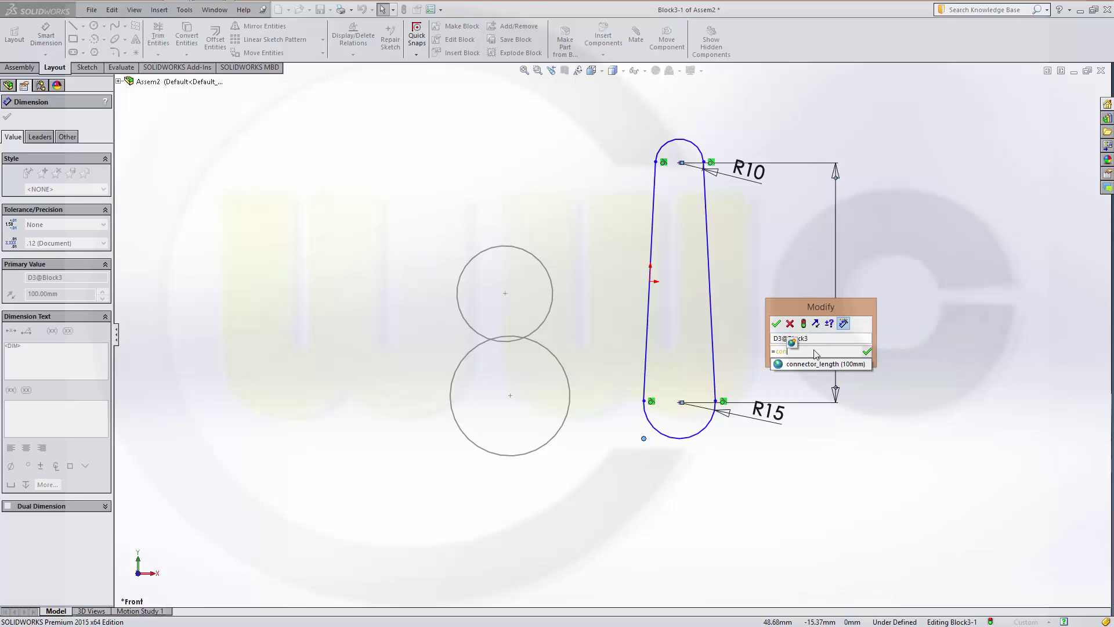
left_click(830, 365)
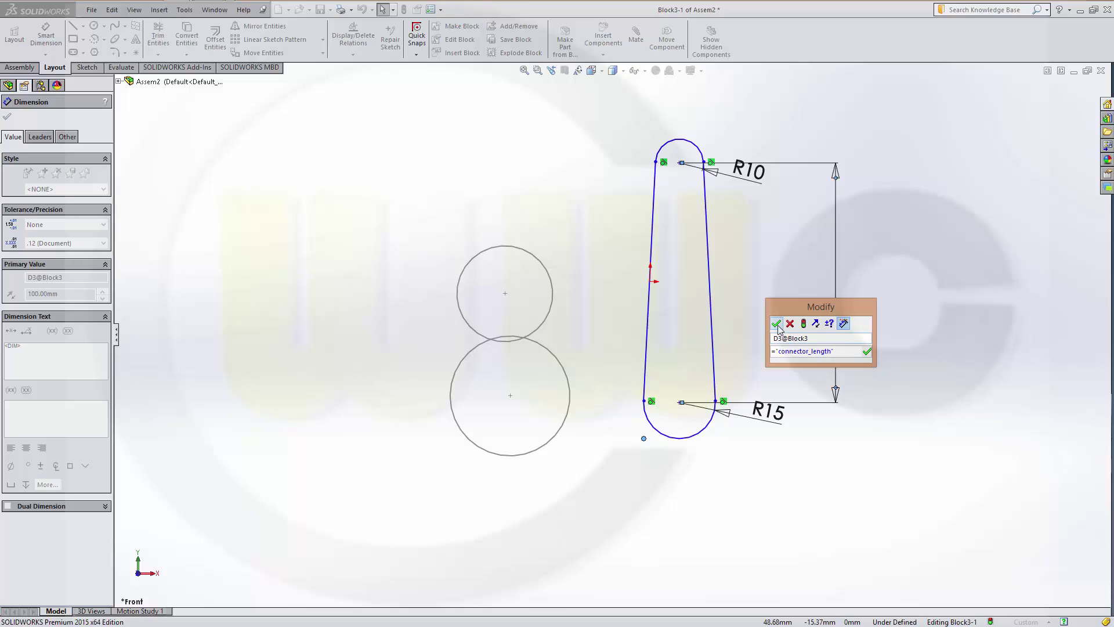
left_click(776, 324)
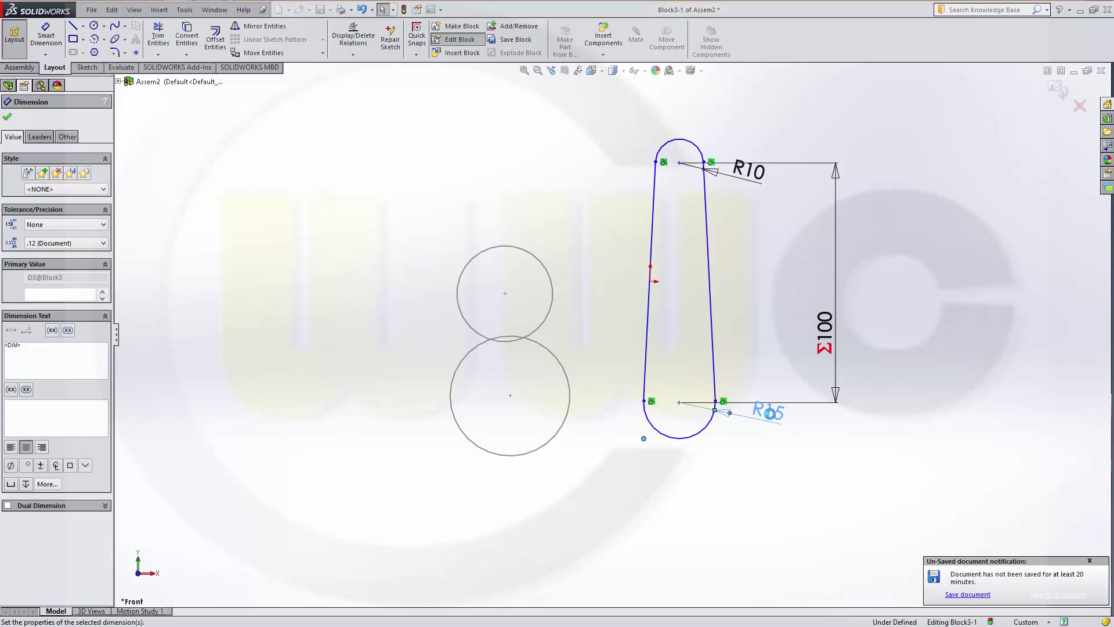
Set the R15 end radius to ="center_2"/2 and the R10 radius to ="center_1"/2
double_click(771, 413)
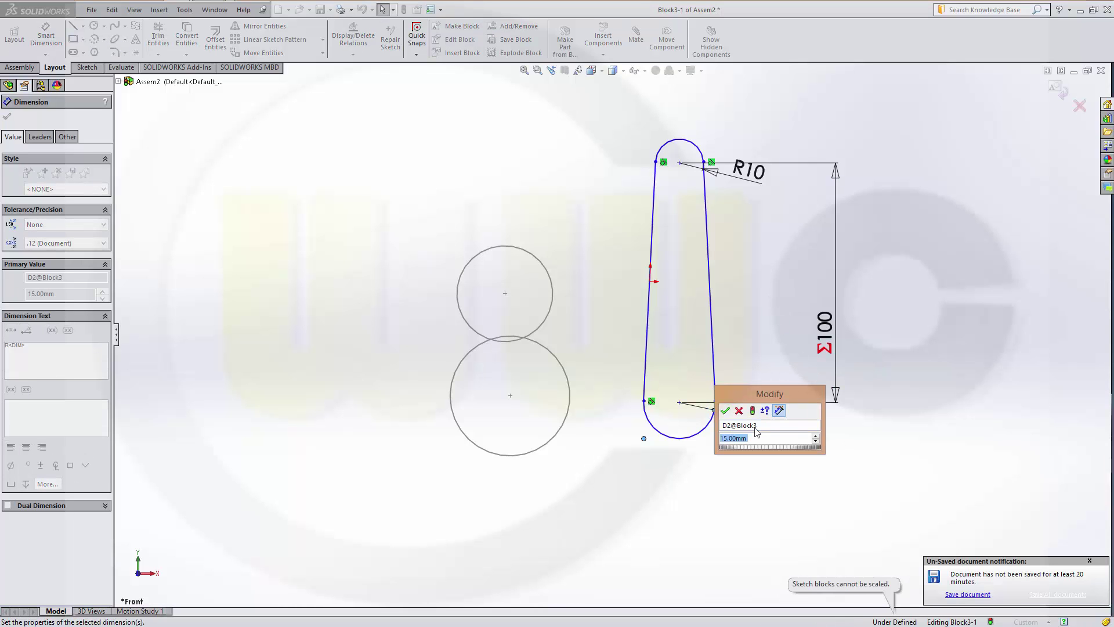
type("=center")
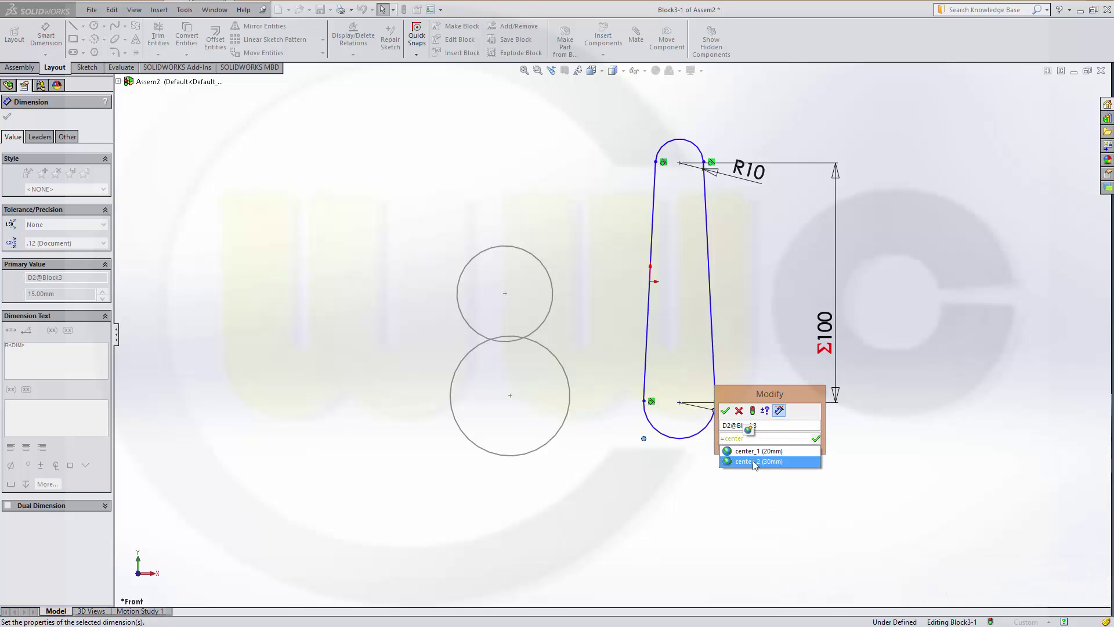
left_click(754, 461)
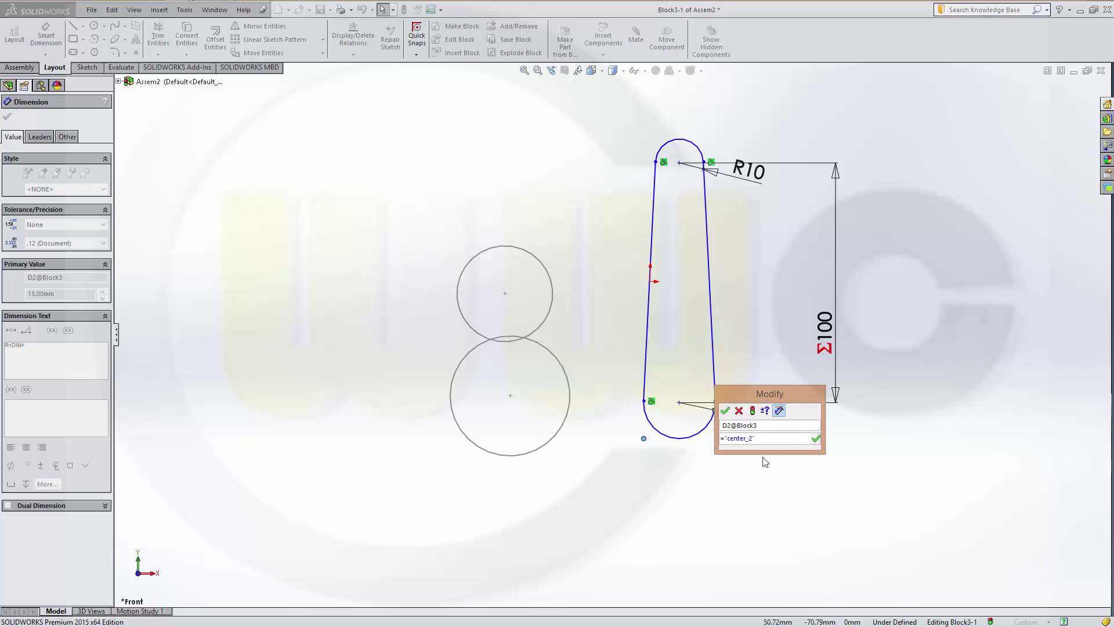
type("/2")
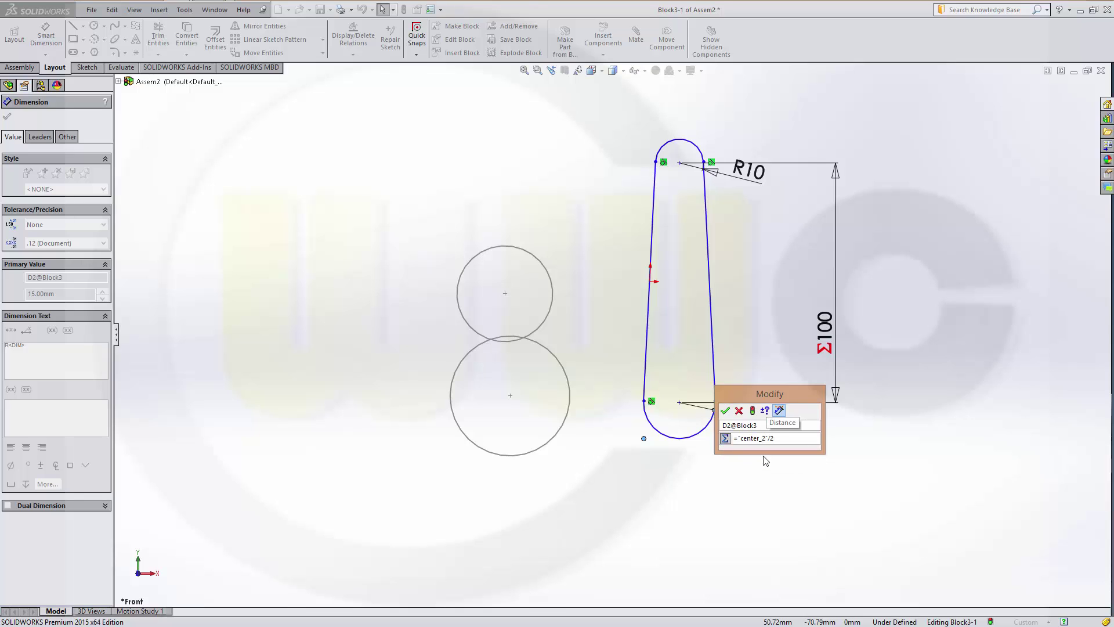
left_click(725, 410)
left_click(749, 171)
double_click(749, 171)
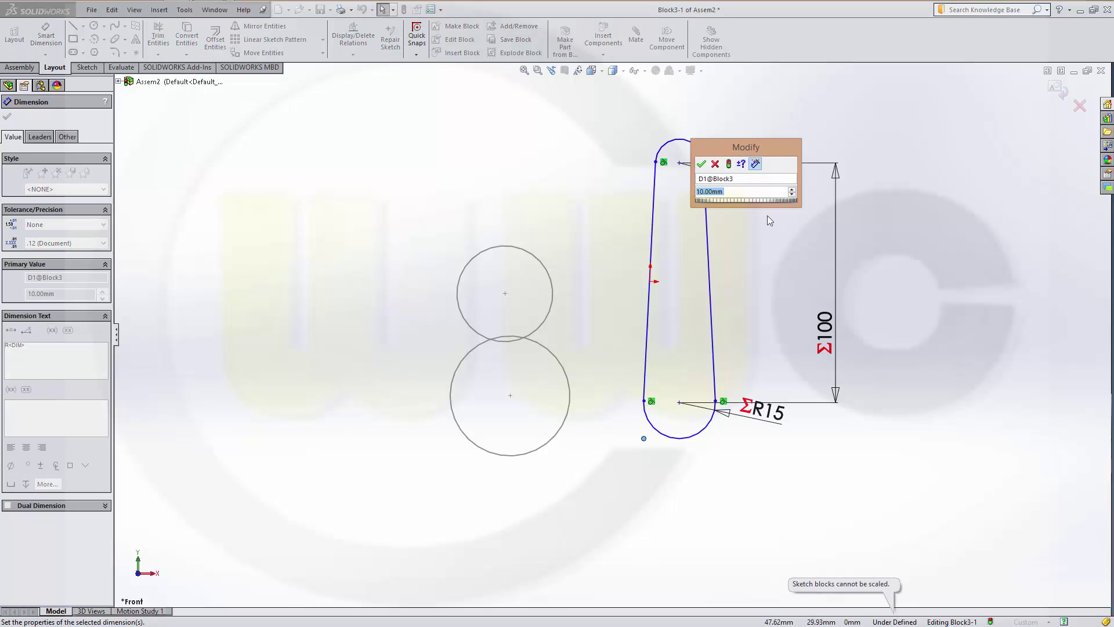
type("=center")
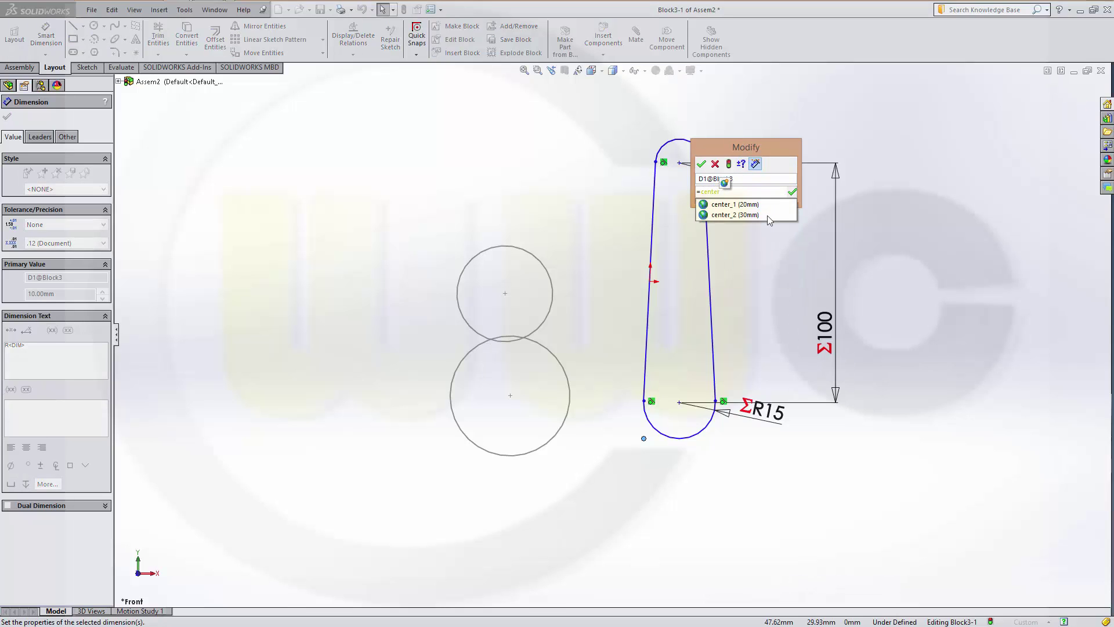
left_click(750, 205)
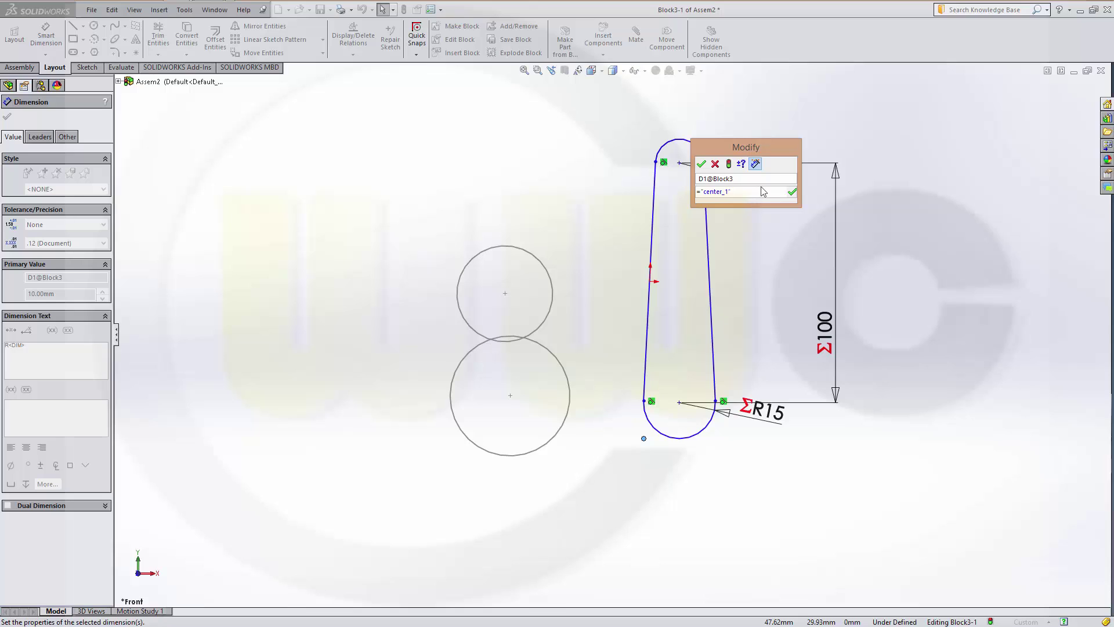
type("/2")
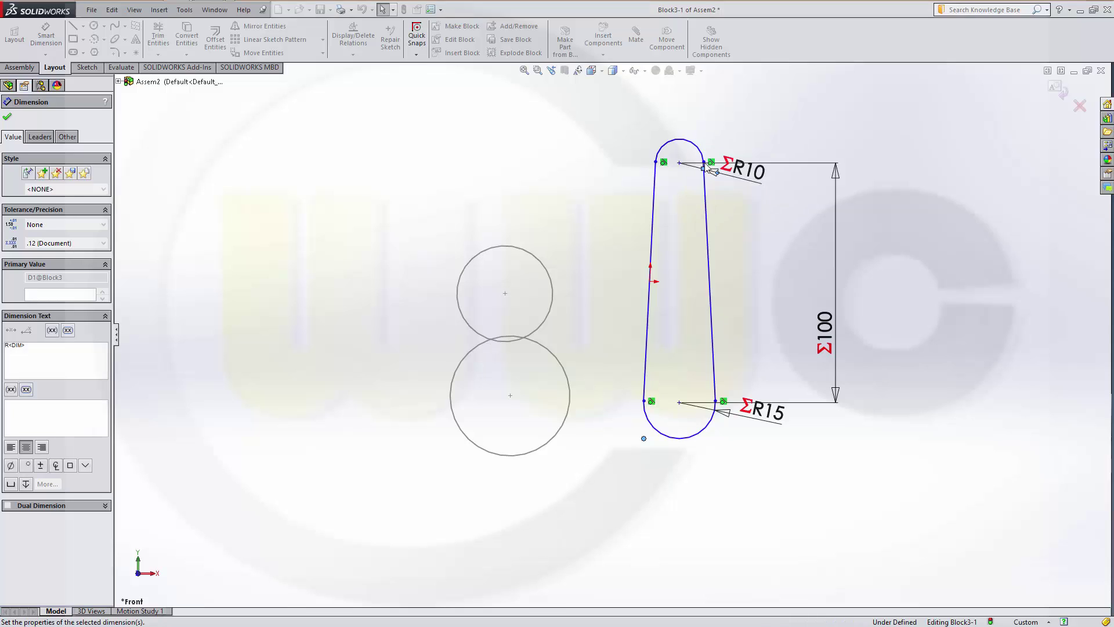
key("Escape")
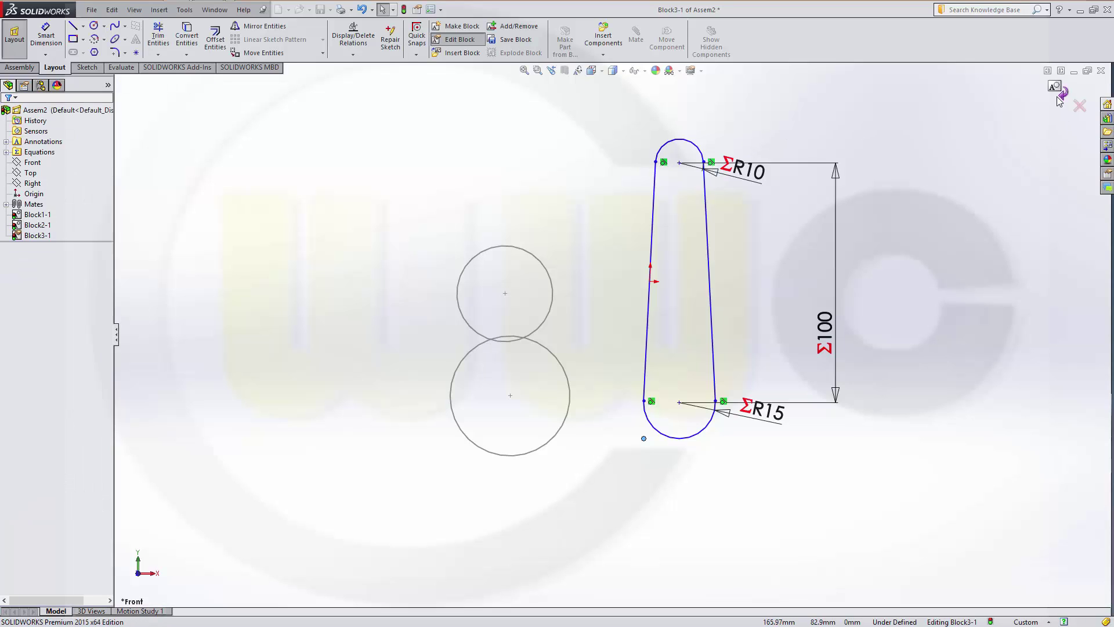
Make the Ø40 circle's centre coincident with the slot's top arc centre
left_click(1061, 94)
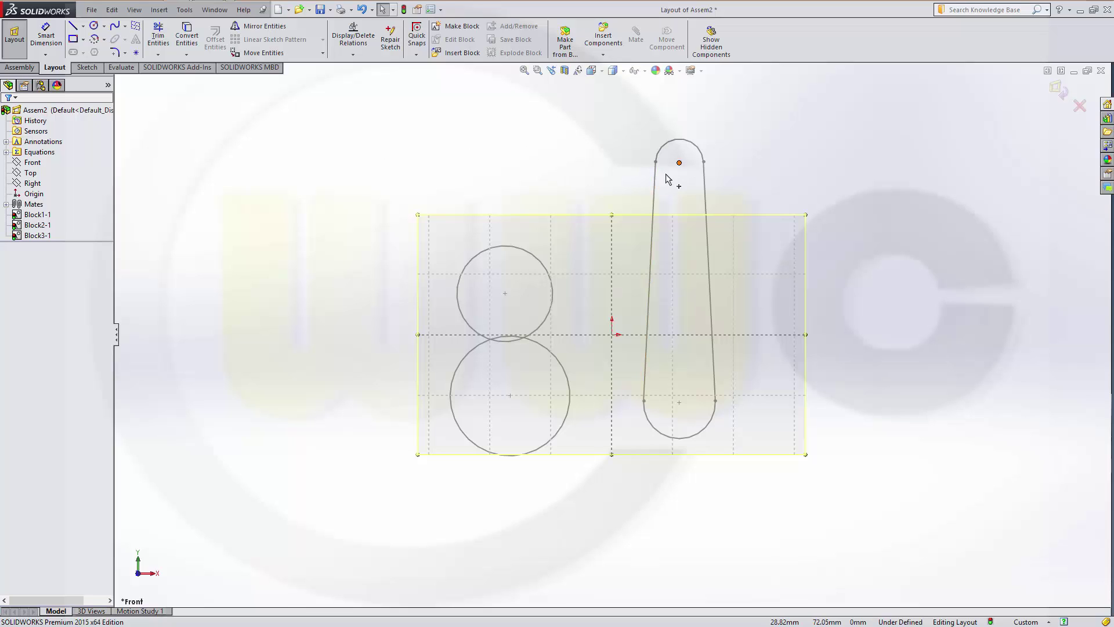
left_click(679, 162)
left_click(506, 294)
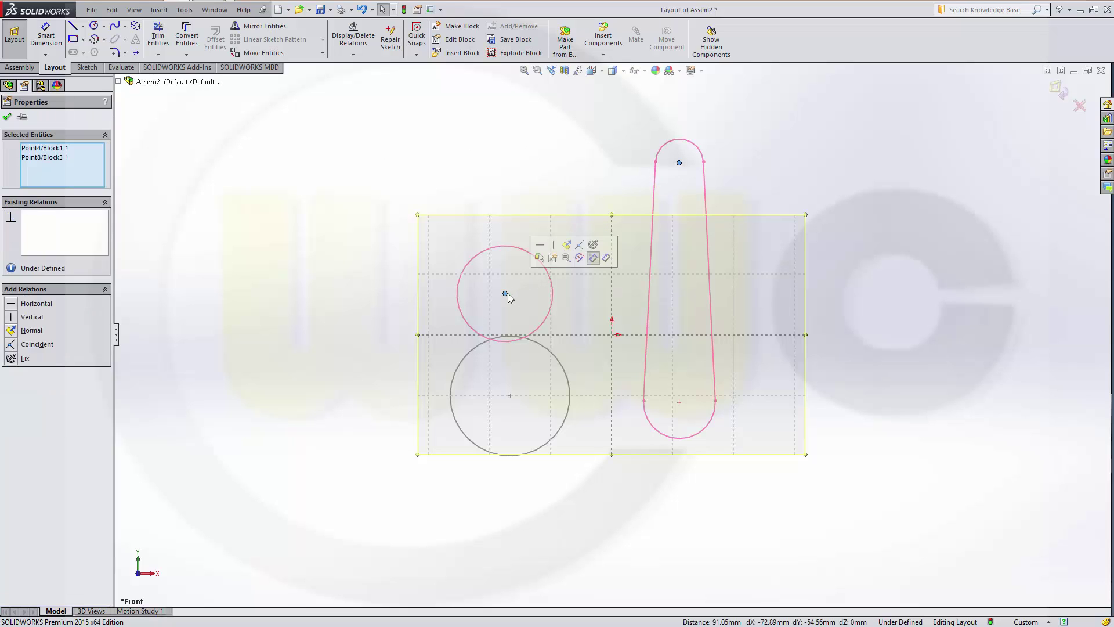
left_click(580, 244)
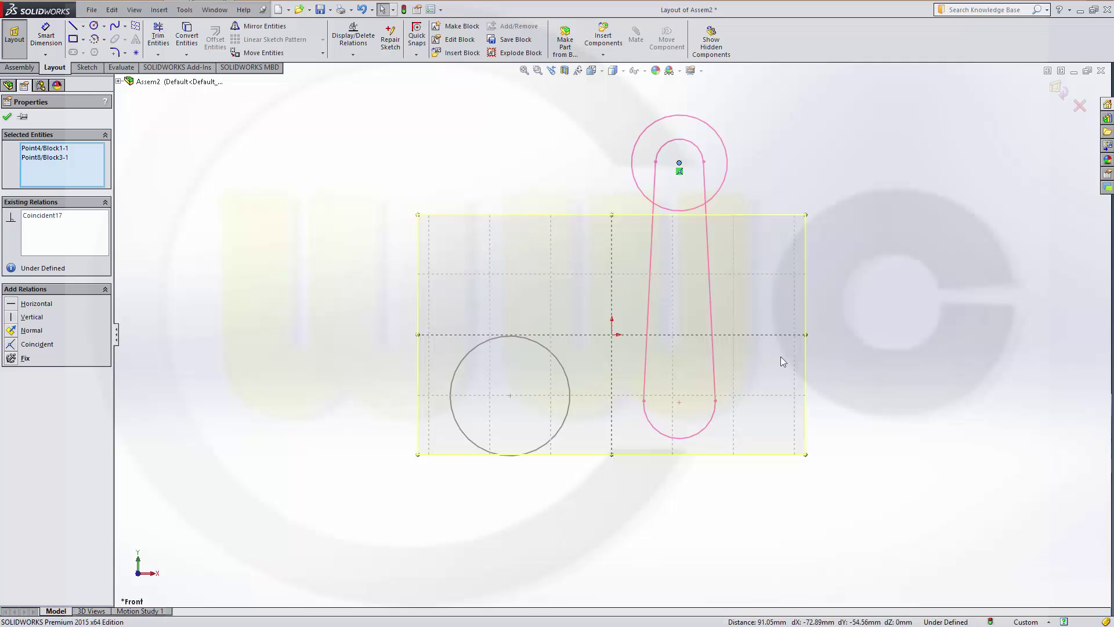
left_click(840, 286)
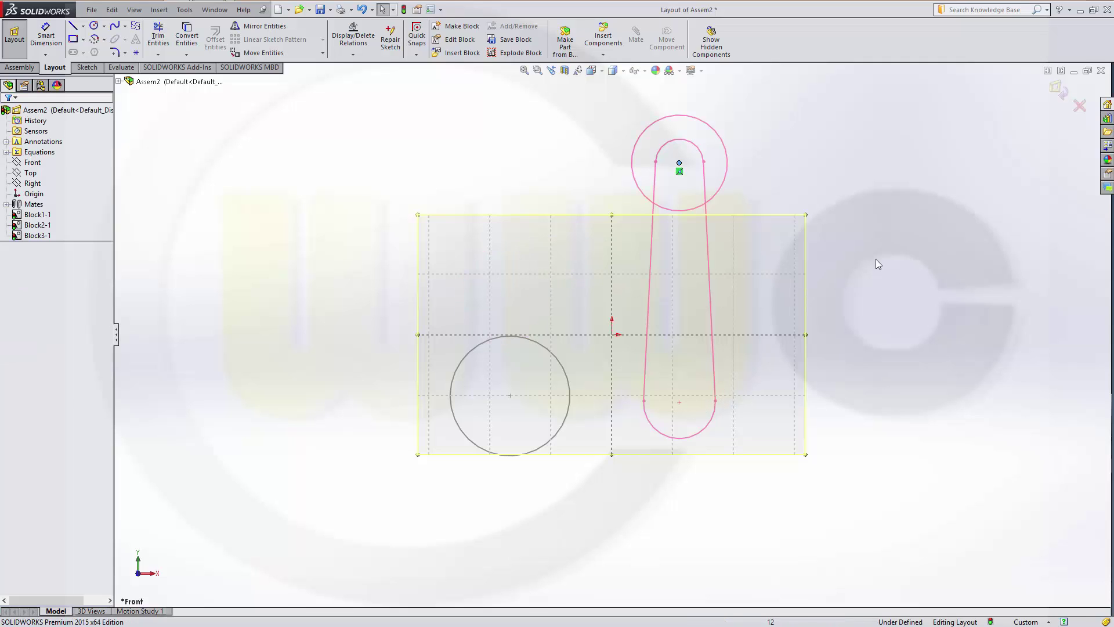
Make the Ø50 circle's centre coincident with the slot's lower arc centre
left_click(680, 403)
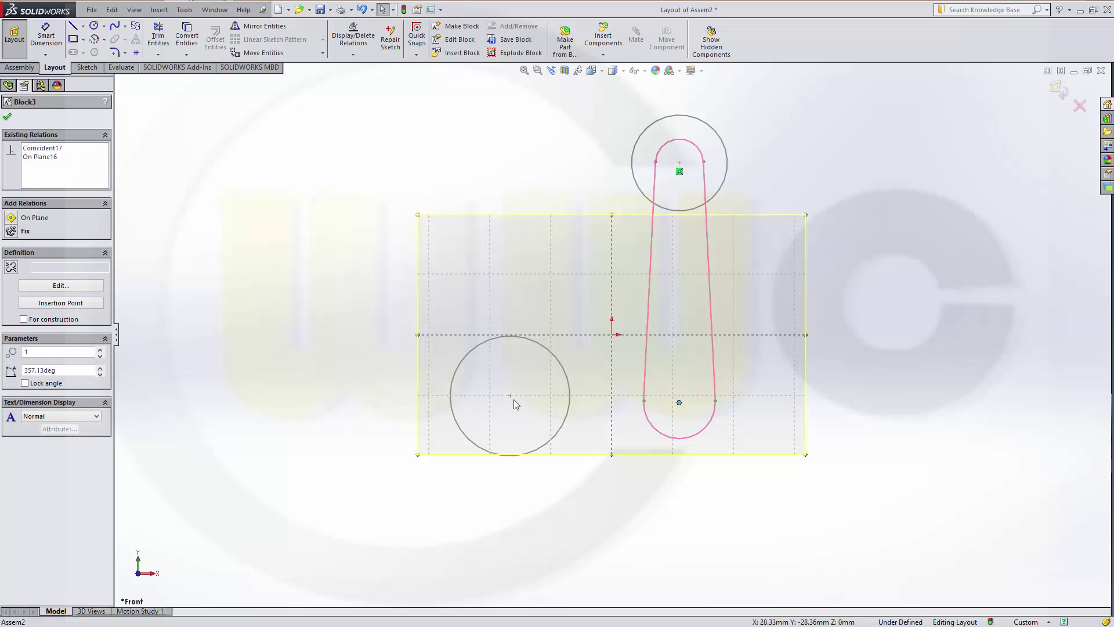
left_click(510, 396, "ctrl")
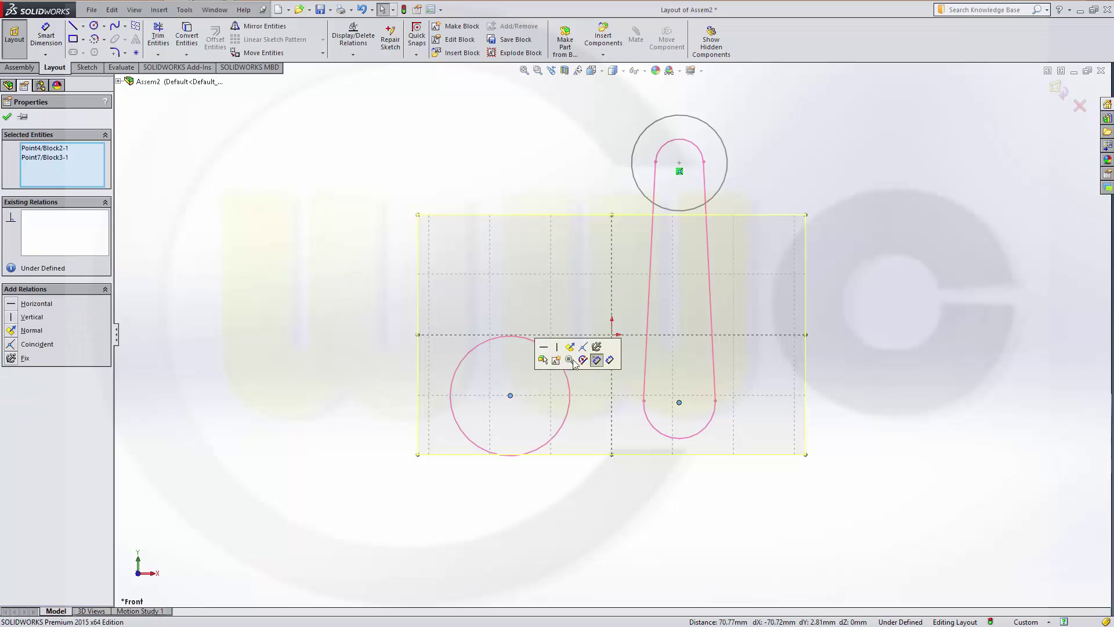
left_click(584, 347)
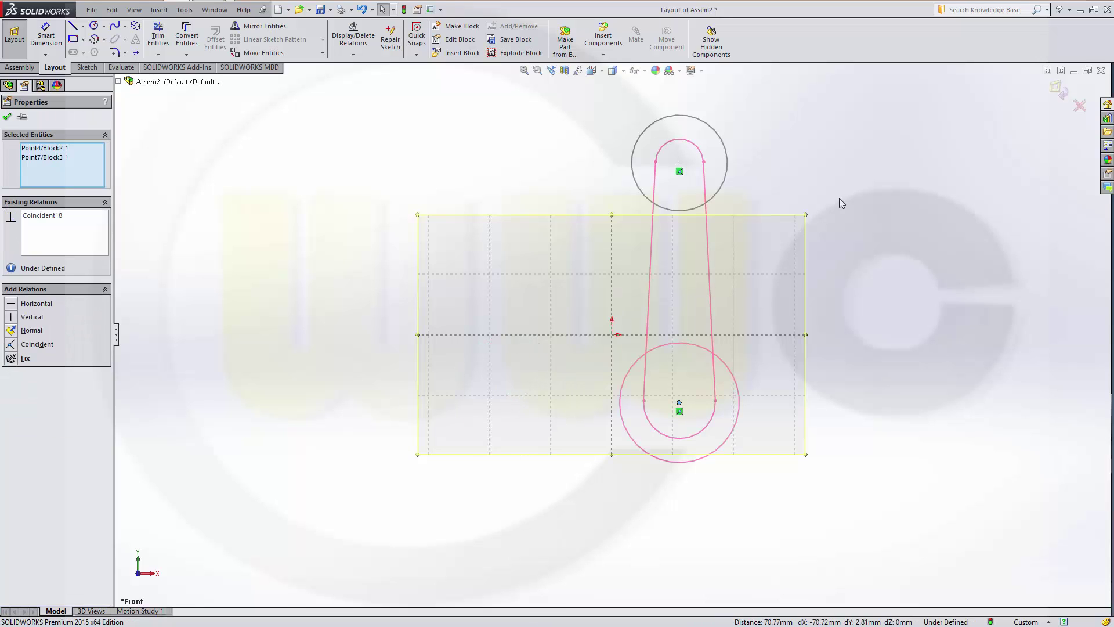
left_click(864, 170)
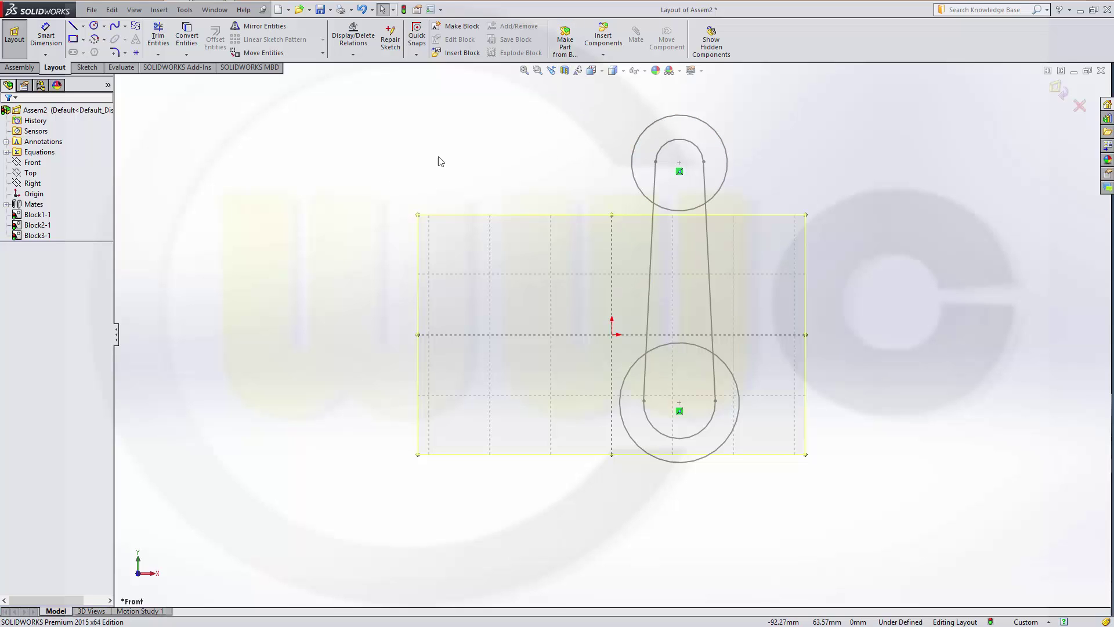
Convert Block1-1, Block2 and Block3 into part components with Make Part from Block, then exit the layout
left_click(565, 41)
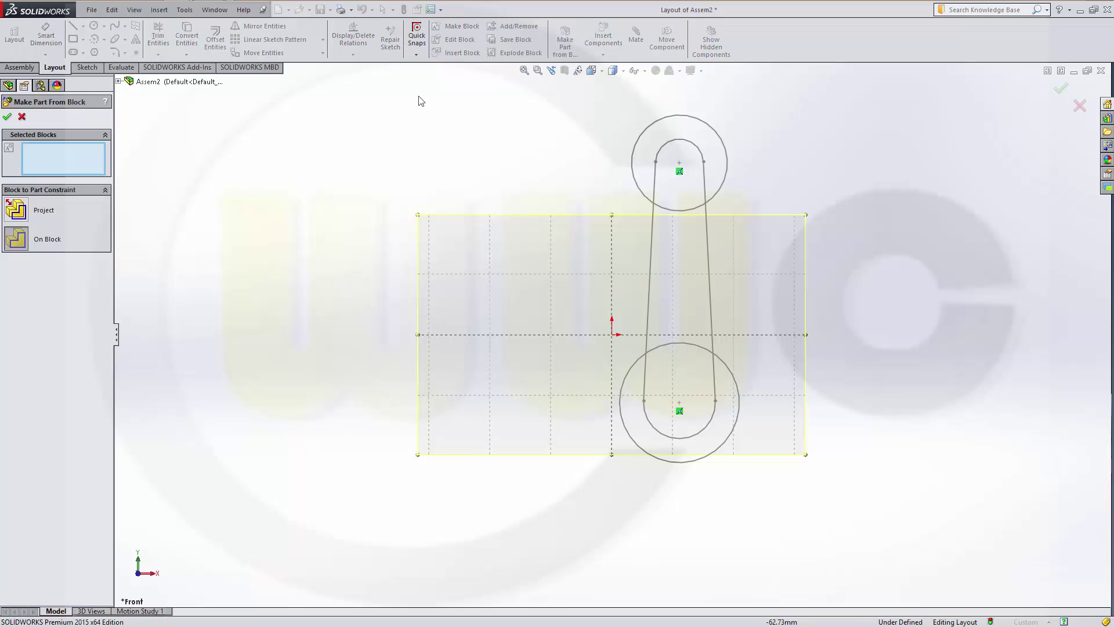
left_click(637, 151)
left_click(8, 117)
left_click(569, 50)
left_click(628, 368)
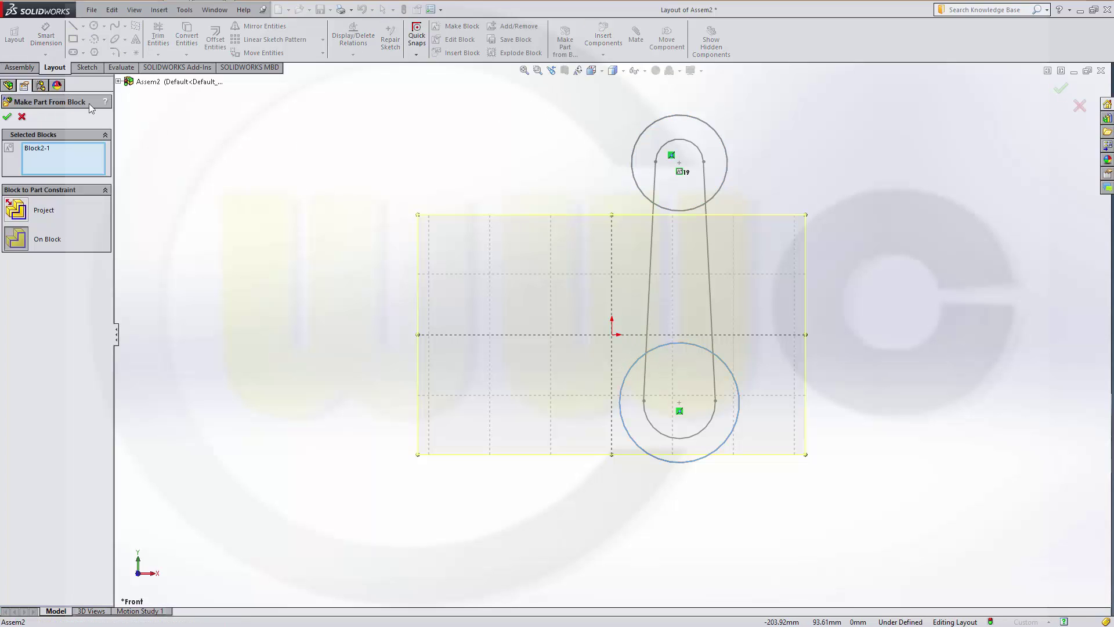
left_click(6, 117)
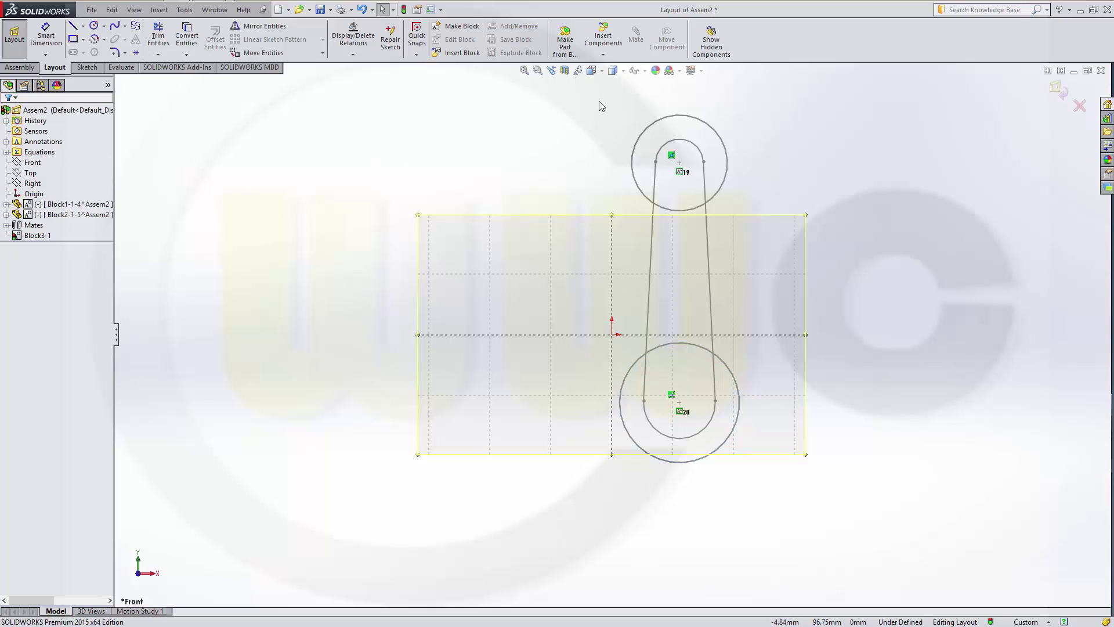
left_click(553, 54)
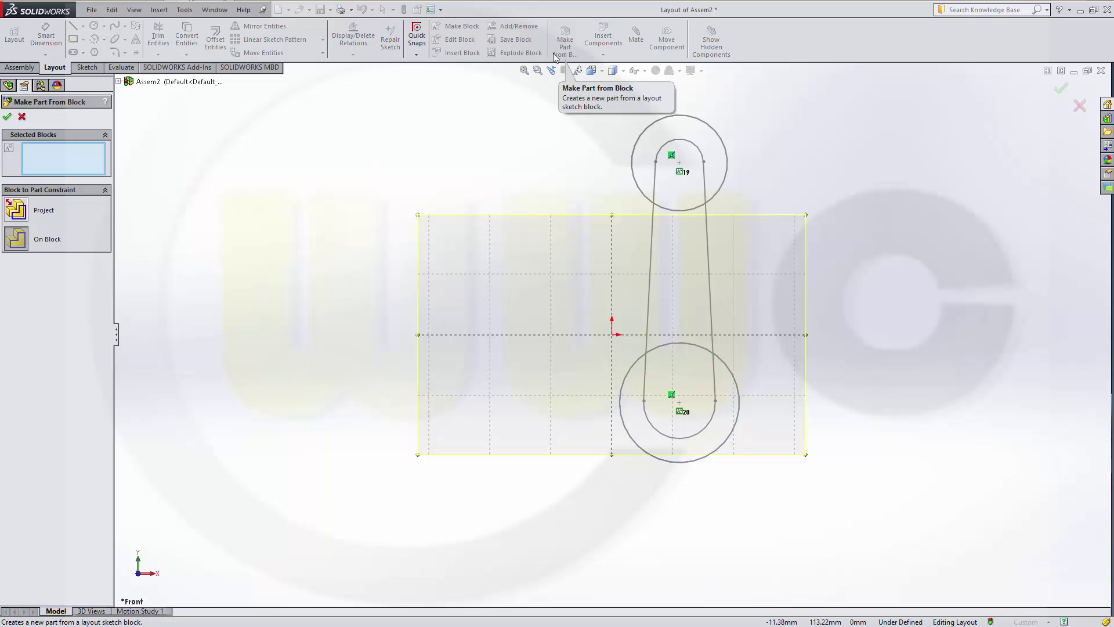
left_click(654, 245)
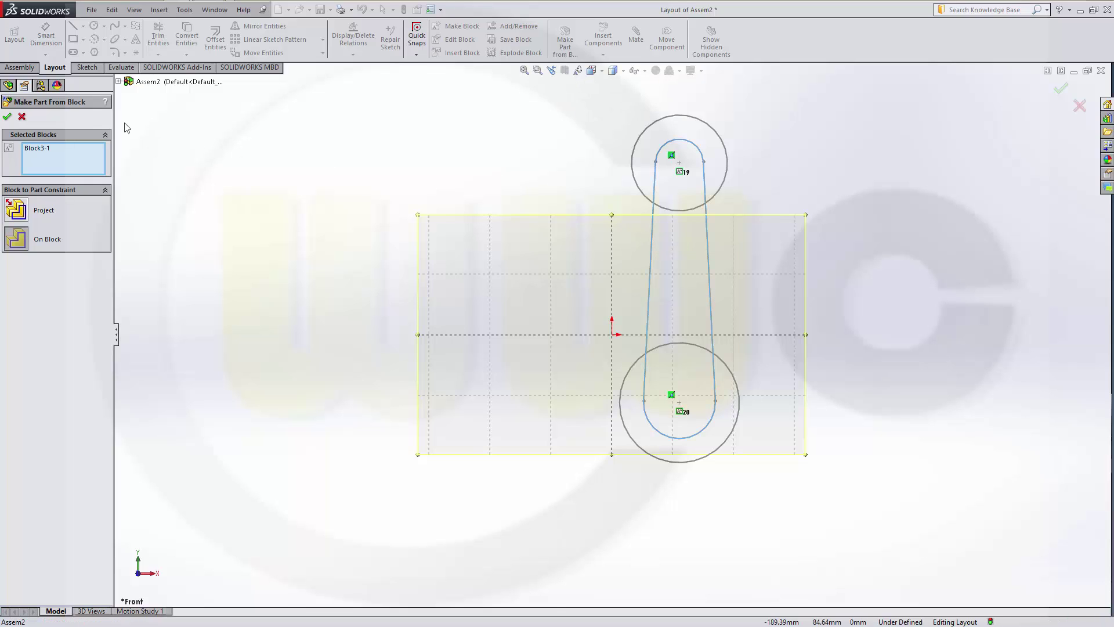
left_click(7, 117)
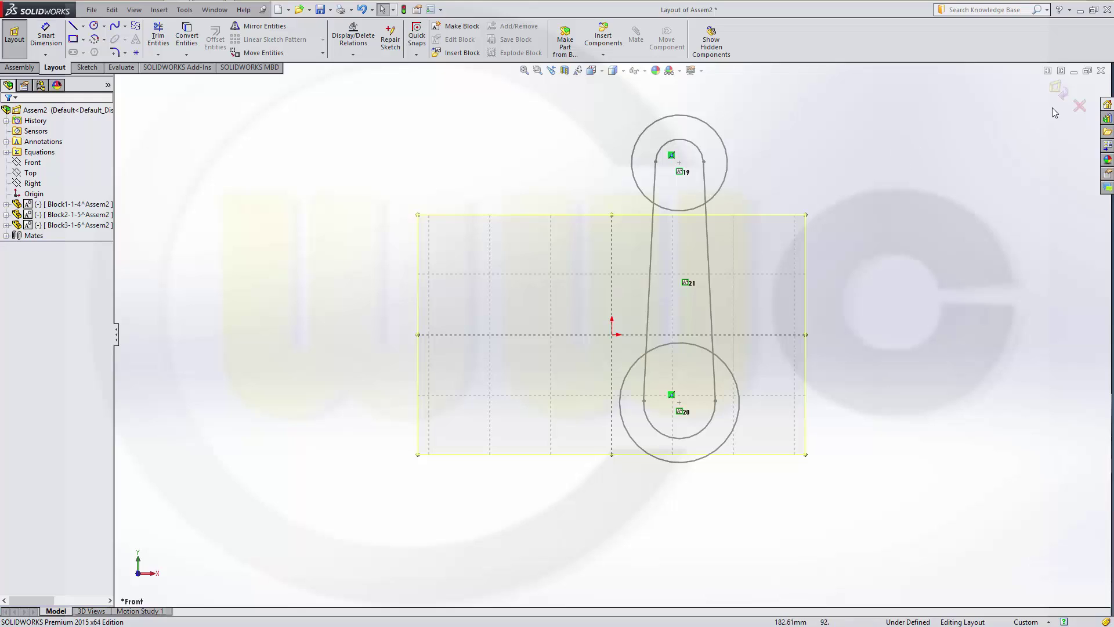
left_click(1057, 88)
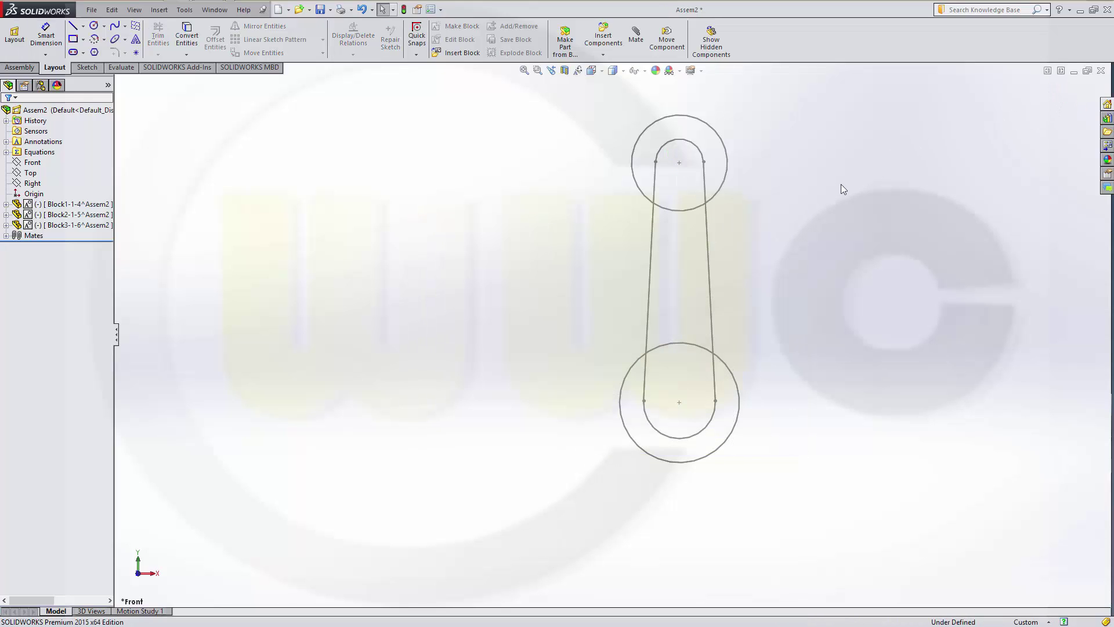
Create PLANE1 offset 10 mm from the Front plane
middle_click_drag(821, 277, 776, 261)
mouse_move(522, 218)
middle_mouse_down()
mouse_move(634, 129)
mouse_move(632, 142)
middle_mouse_up()
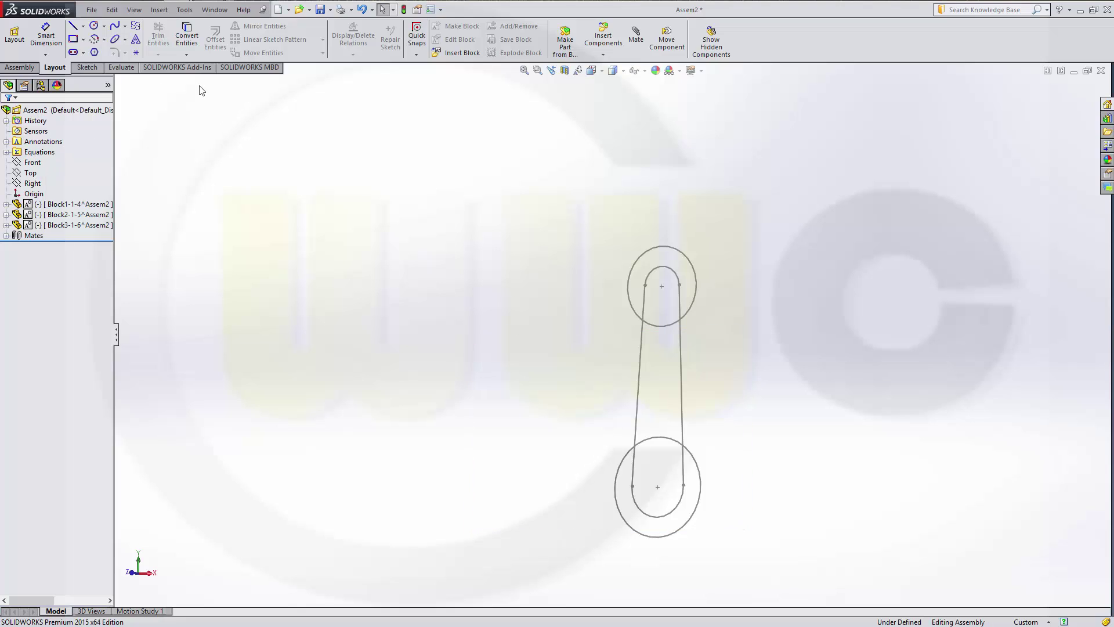
left_click(25, 68)
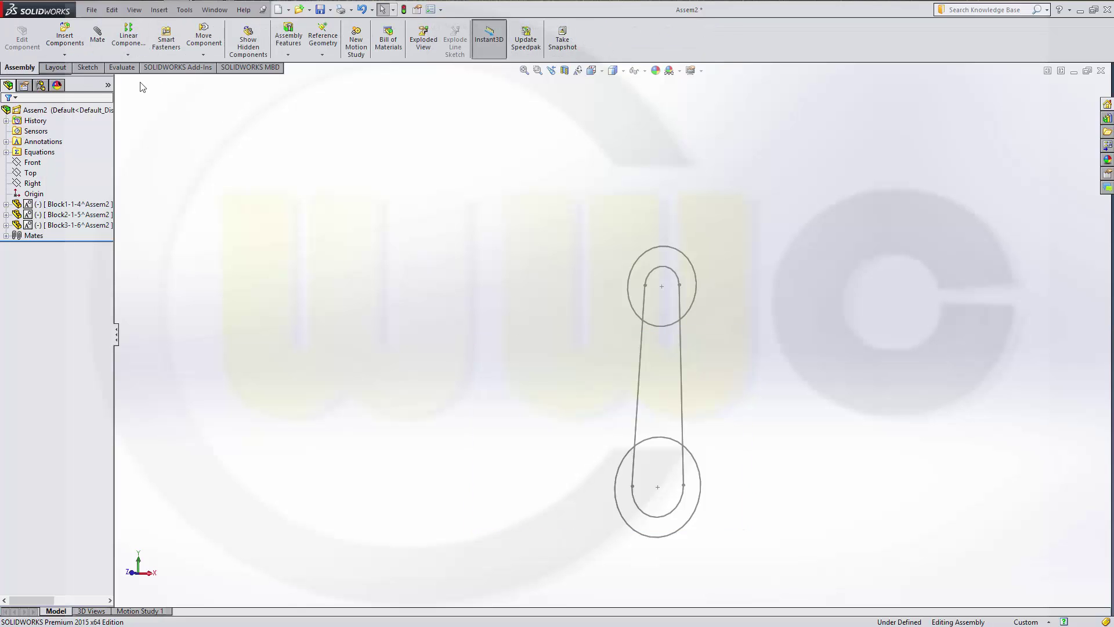
left_click(323, 56)
left_click(334, 66)
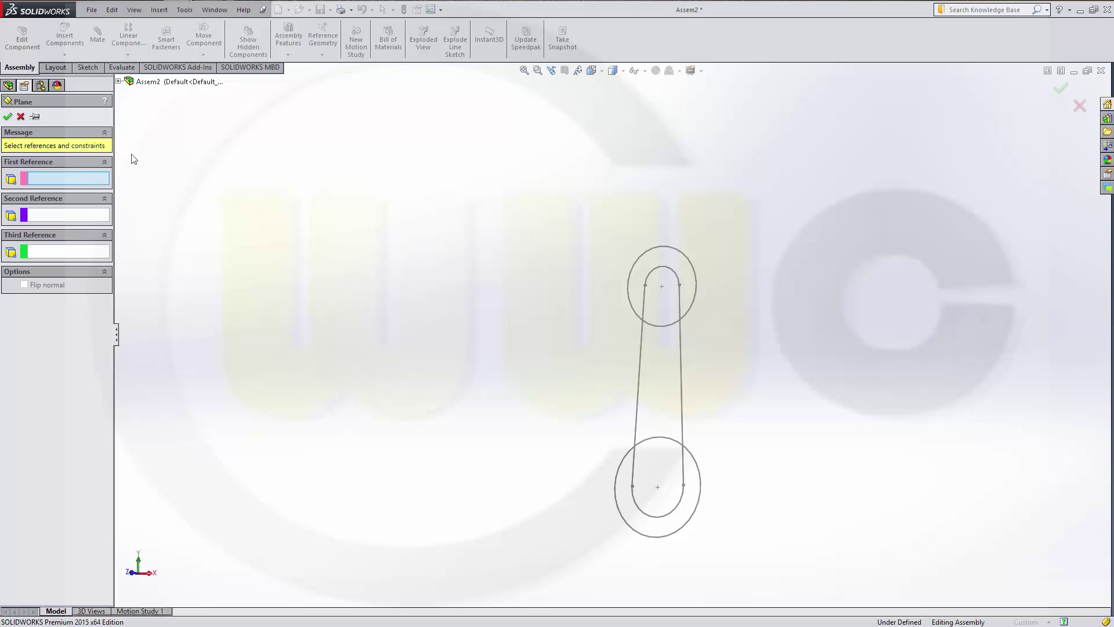
left_click(118, 81)
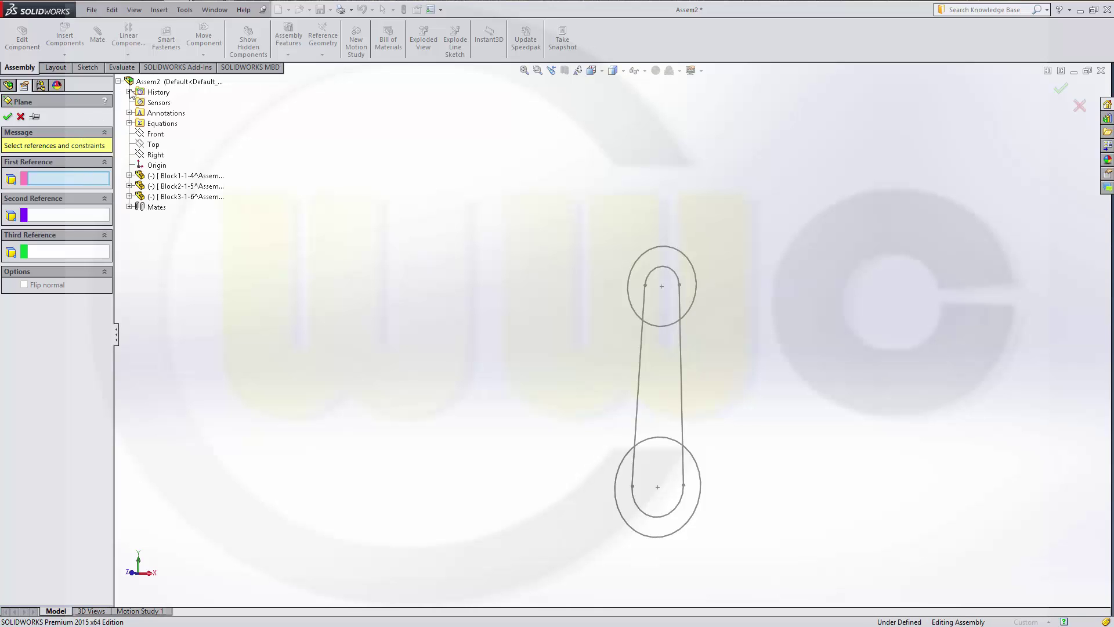
left_click(162, 136)
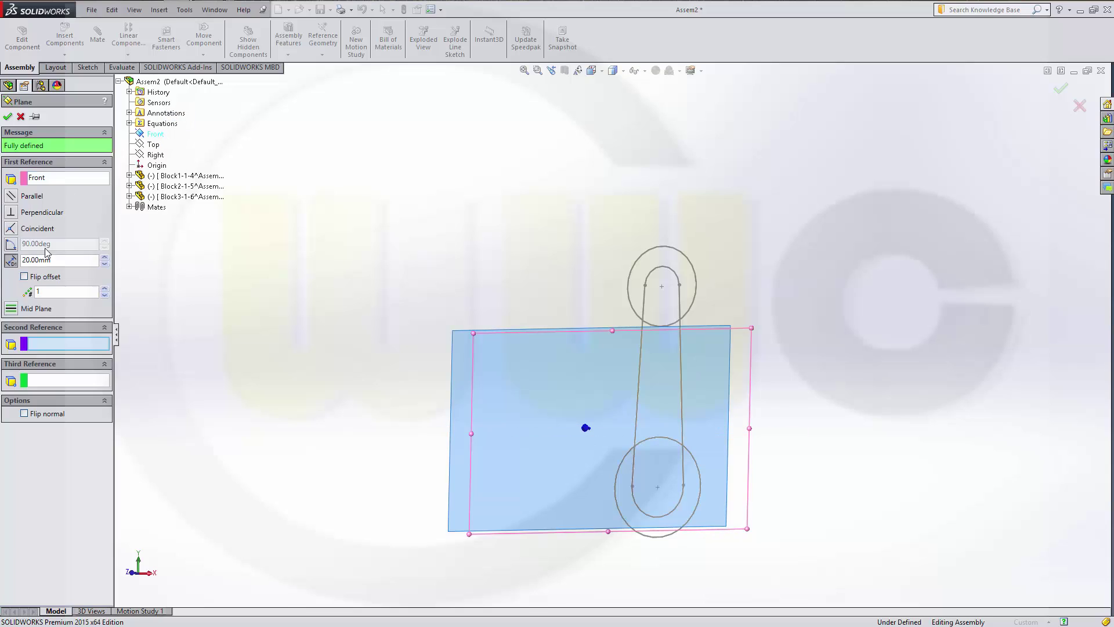
double_click(68, 260)
type("10")
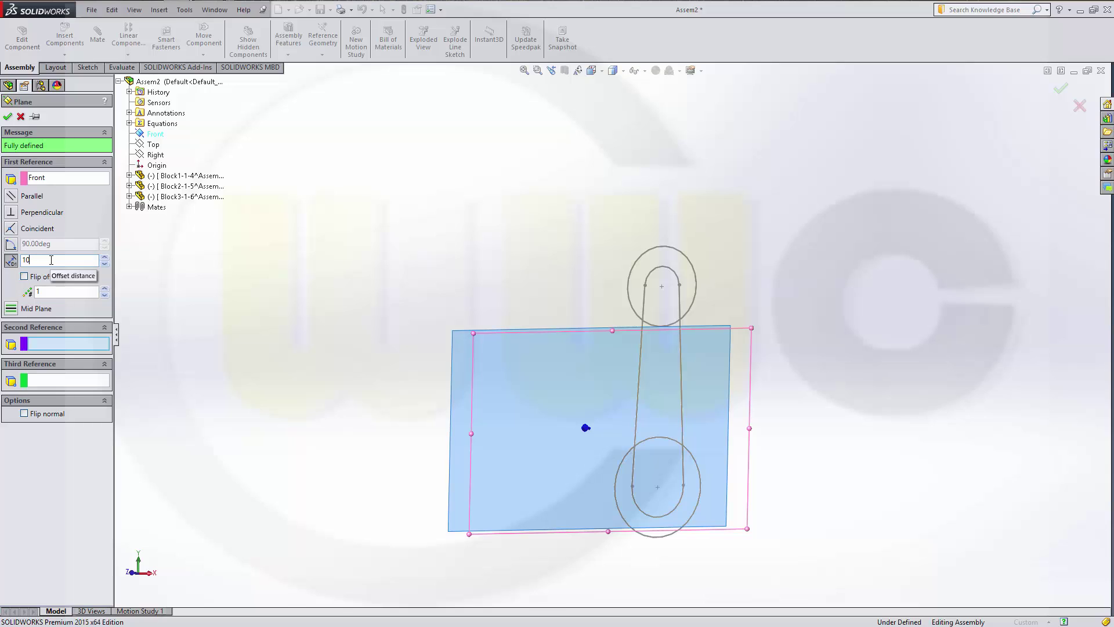
left_click(8, 118)
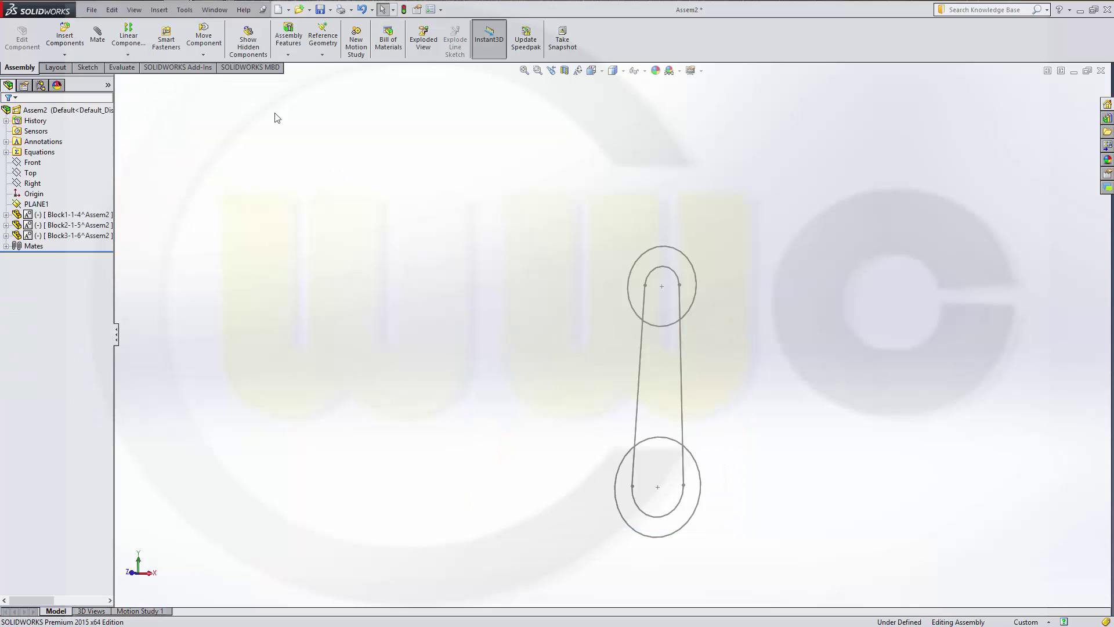
Create PLANE2 offset 2 mm from the Front plane
left_click(323, 54)
left_click(333, 66)
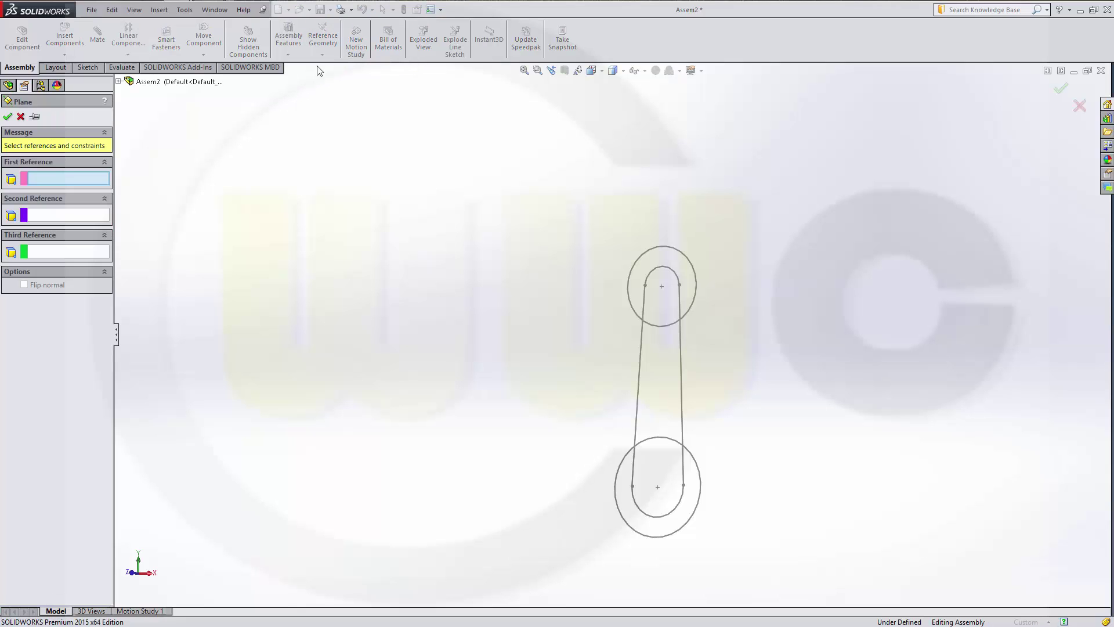
left_click(118, 81)
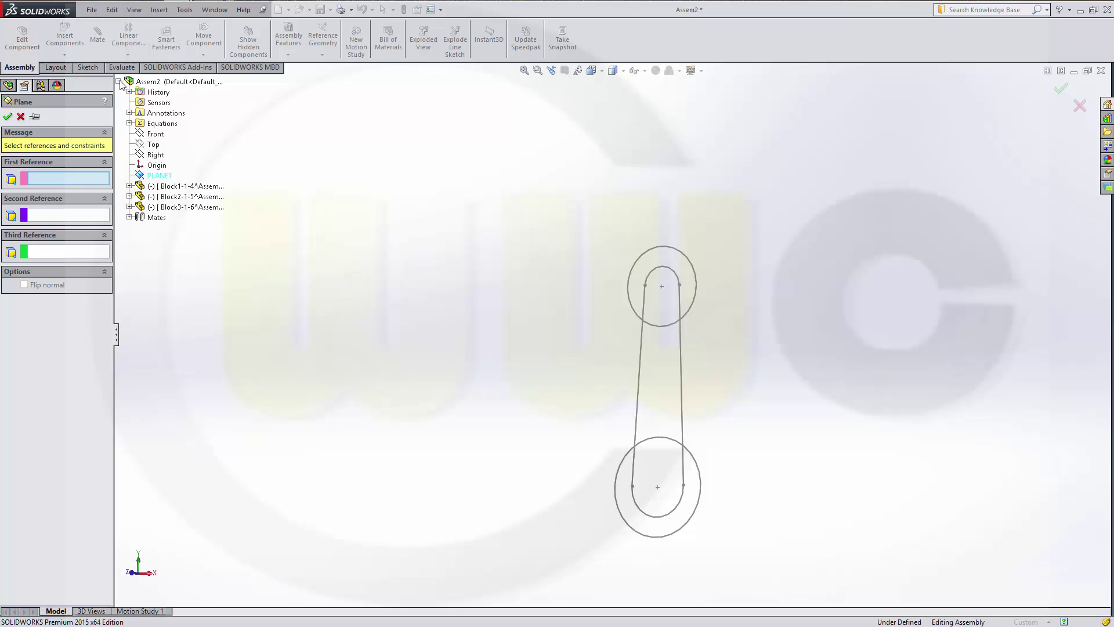
left_click(154, 134)
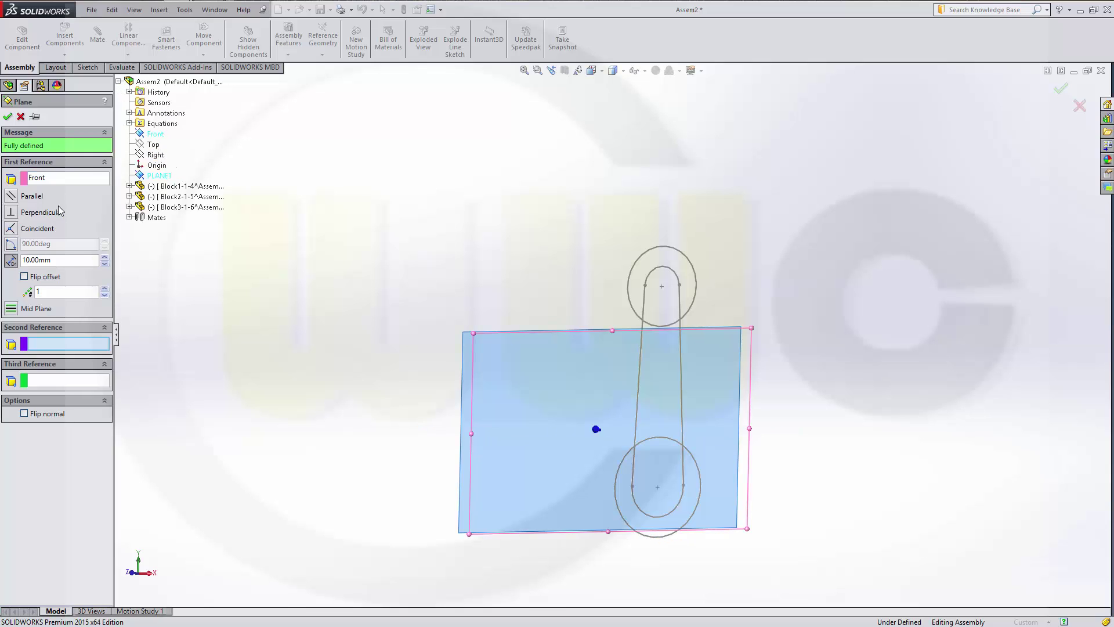
double_click(65, 259)
type("2")
left_click(7, 116)
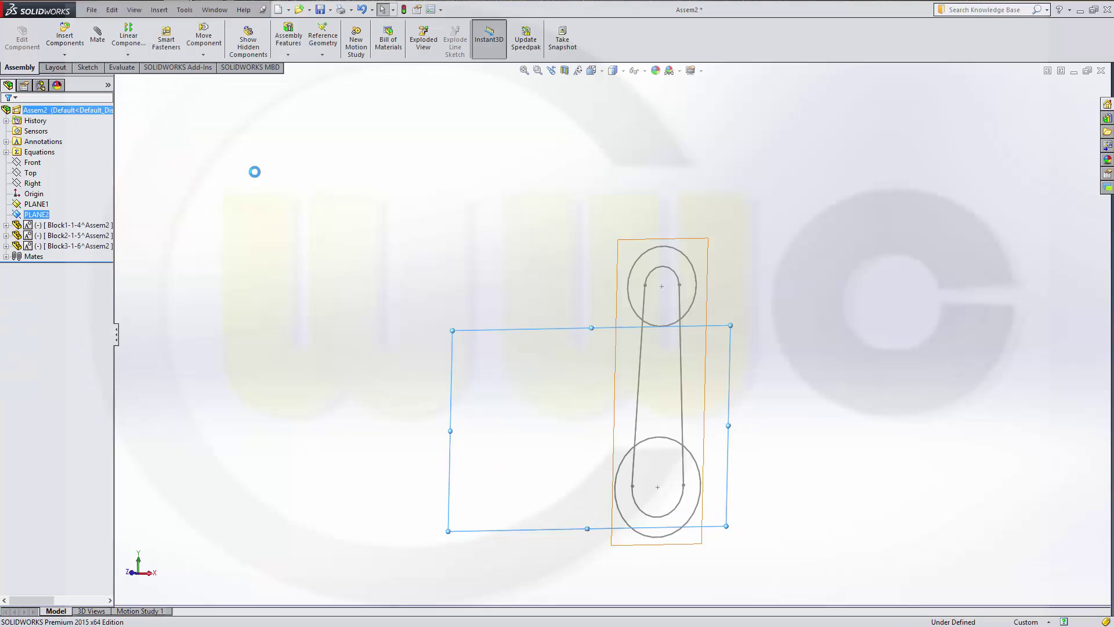
Edit Block1-1-4 in place and boss-extrude its upper eye contour Up To Surface PLANE1
middle_click_drag(766, 317, 708, 322)
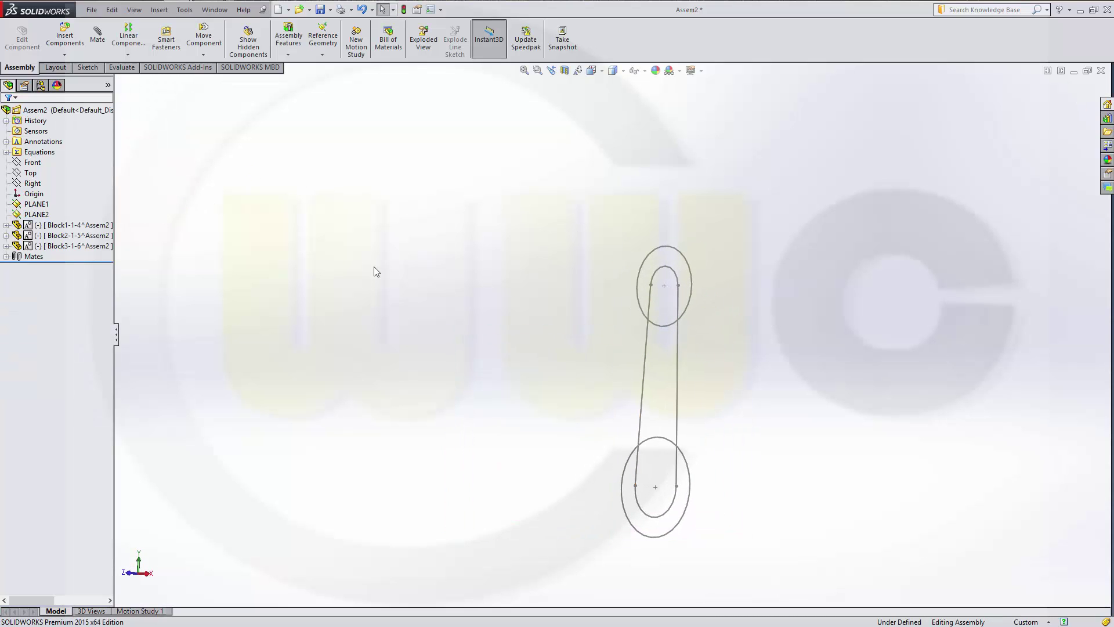
right_click(68, 229)
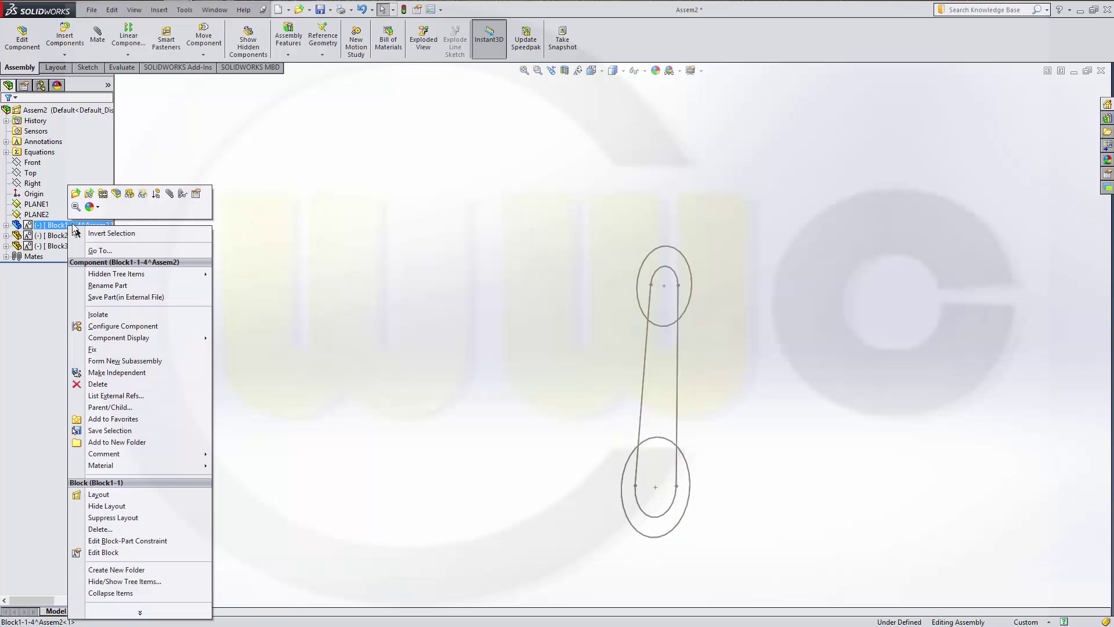
left_click(116, 193)
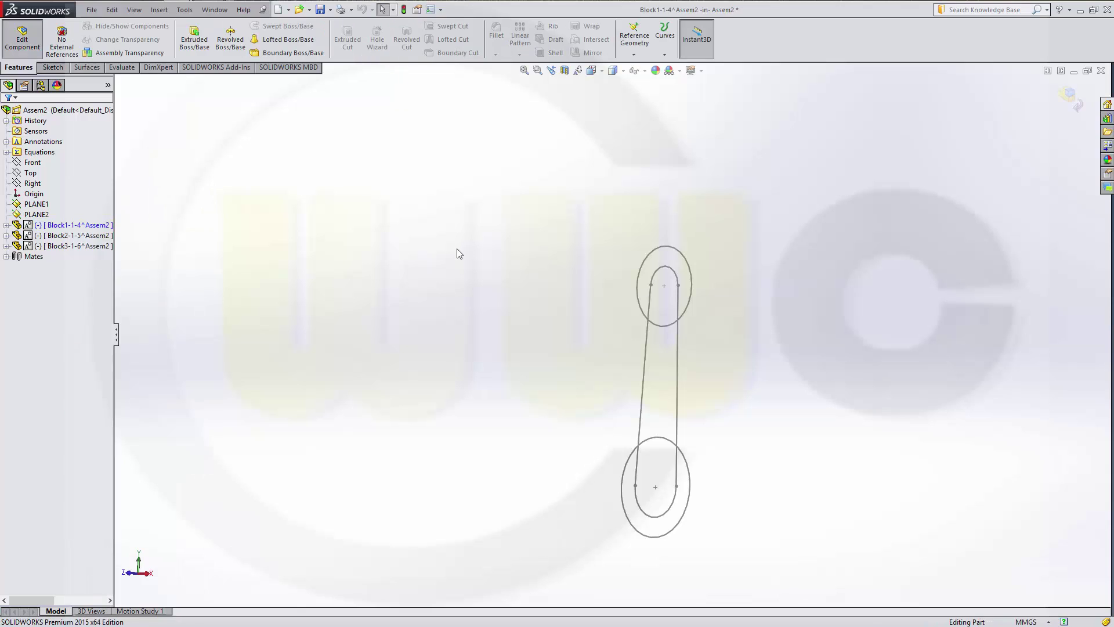
left_click(194, 38)
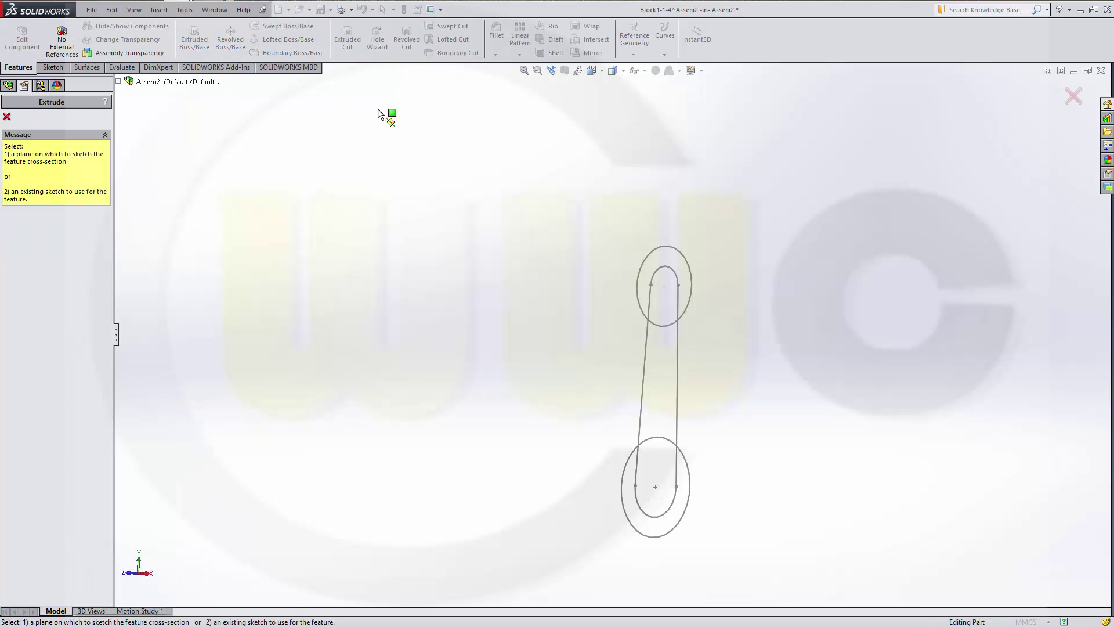
left_click(651, 266)
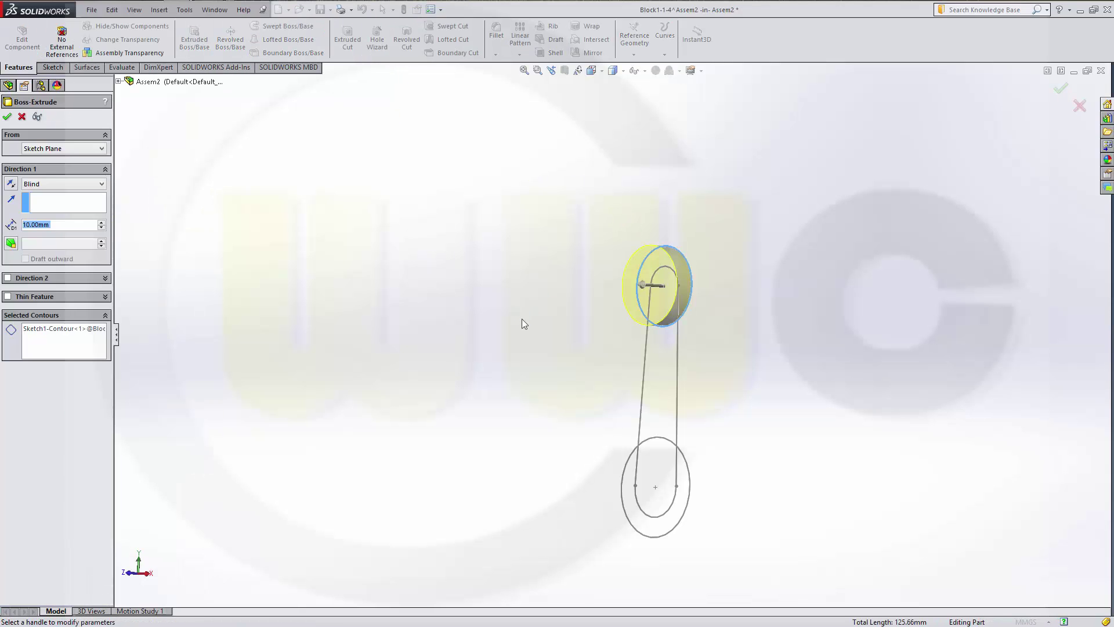
left_click(119, 82)
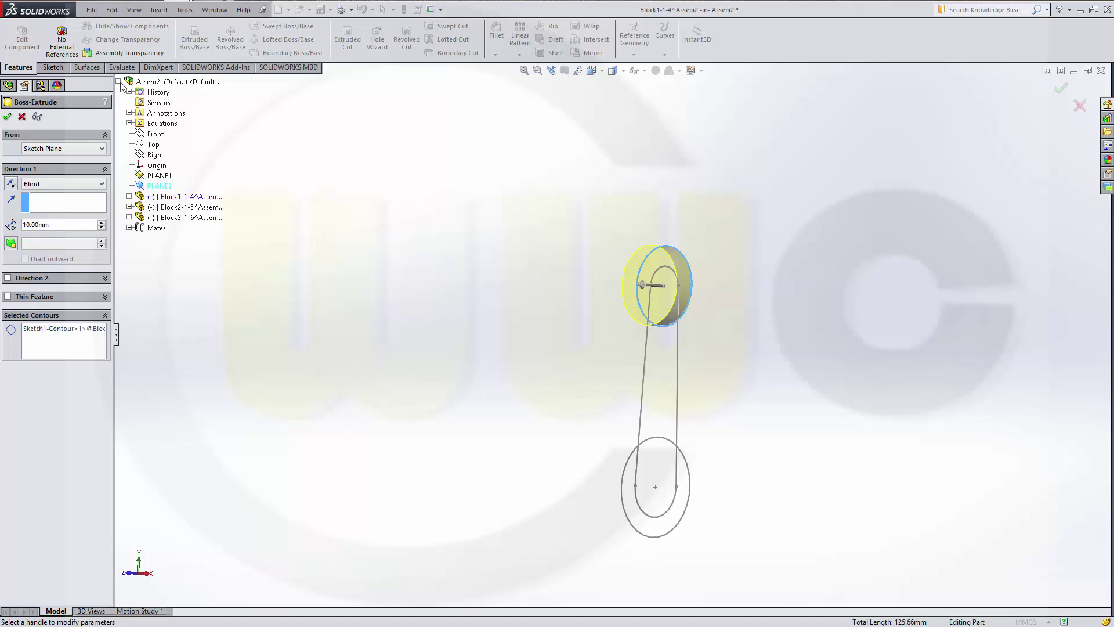
left_click(103, 184)
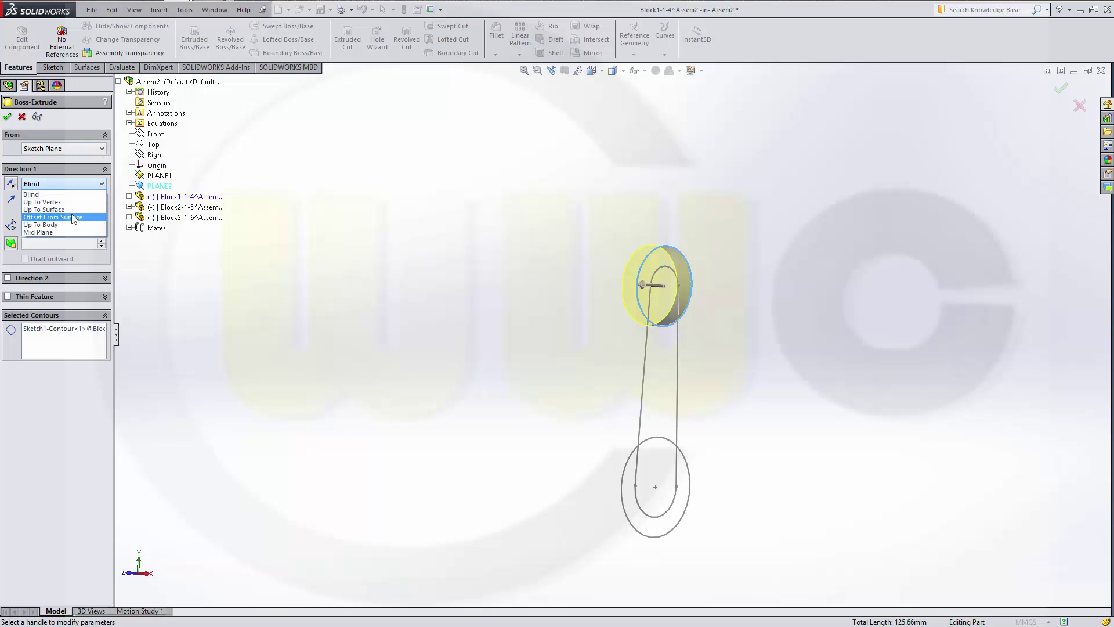
left_click(68, 209)
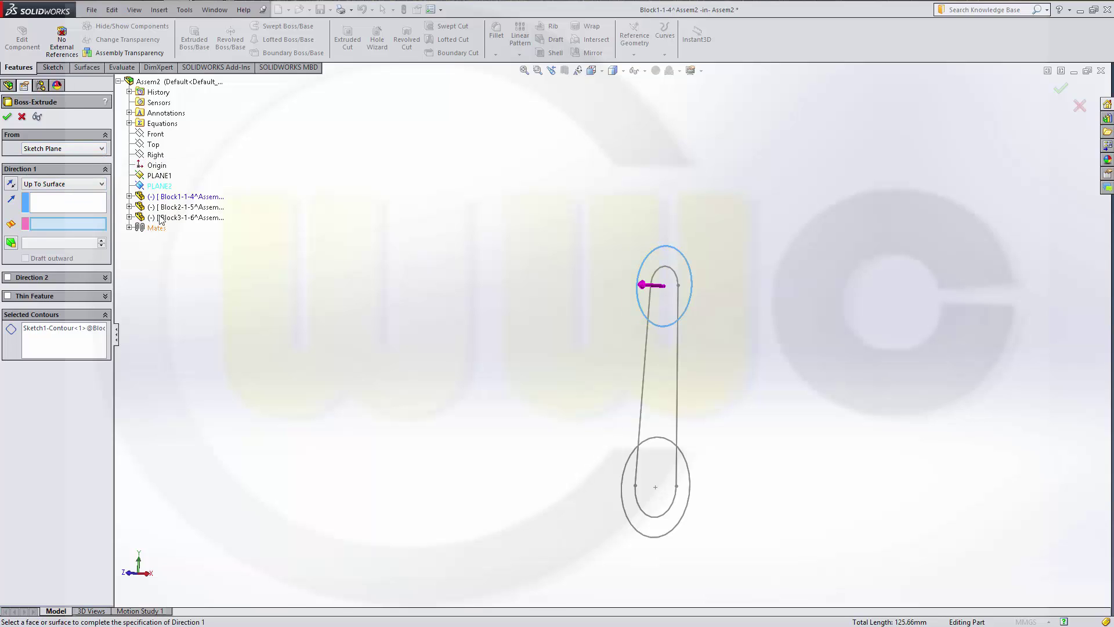
left_click(163, 175)
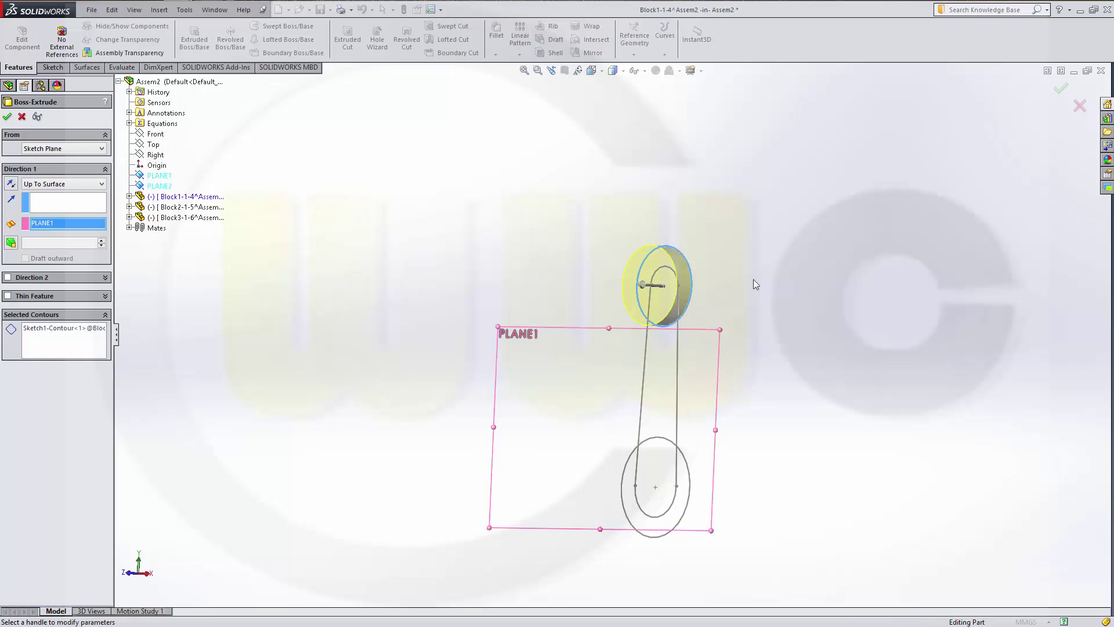
middle_click_drag(785, 291, 757, 304)
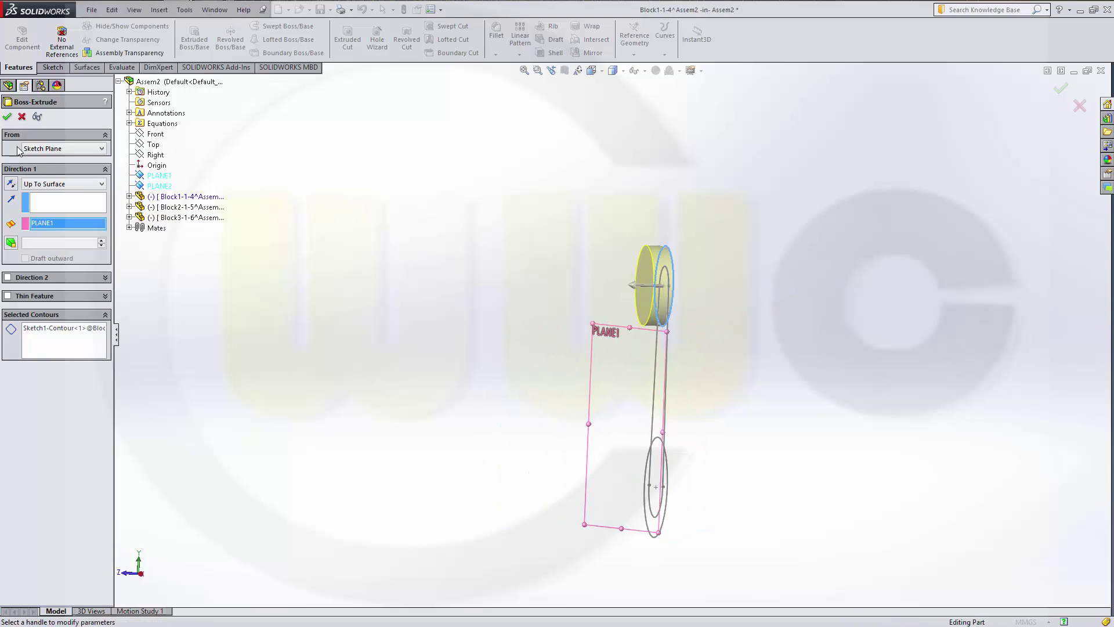
key("Return")
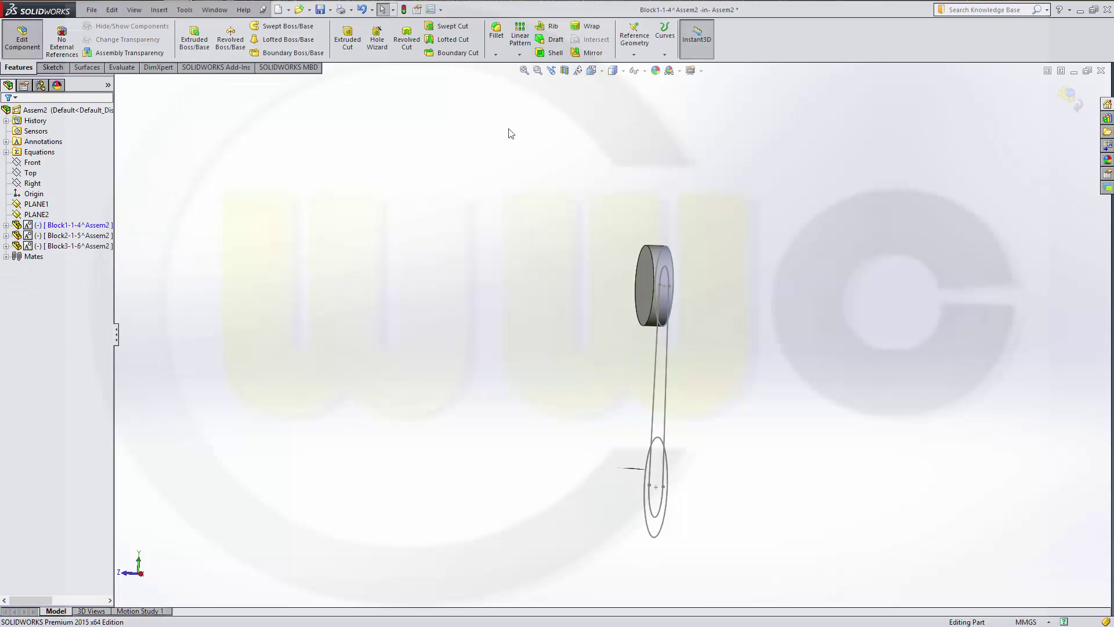
Mirror Block1-1-4's extruded disc about the part's Ebene vorne plane
left_click(589, 52)
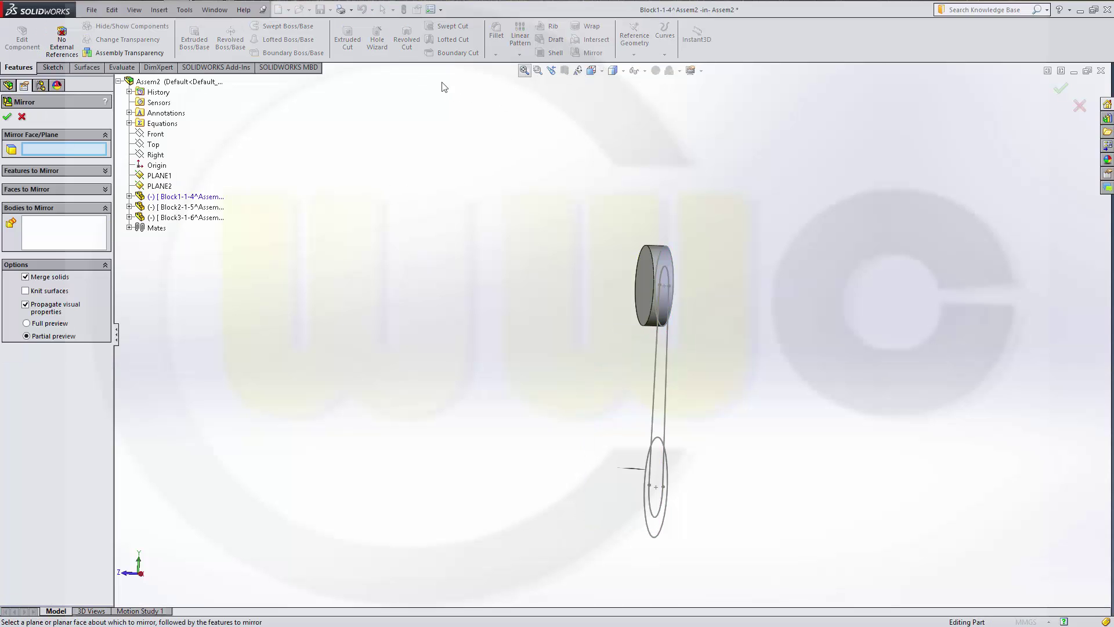
left_click(75, 231)
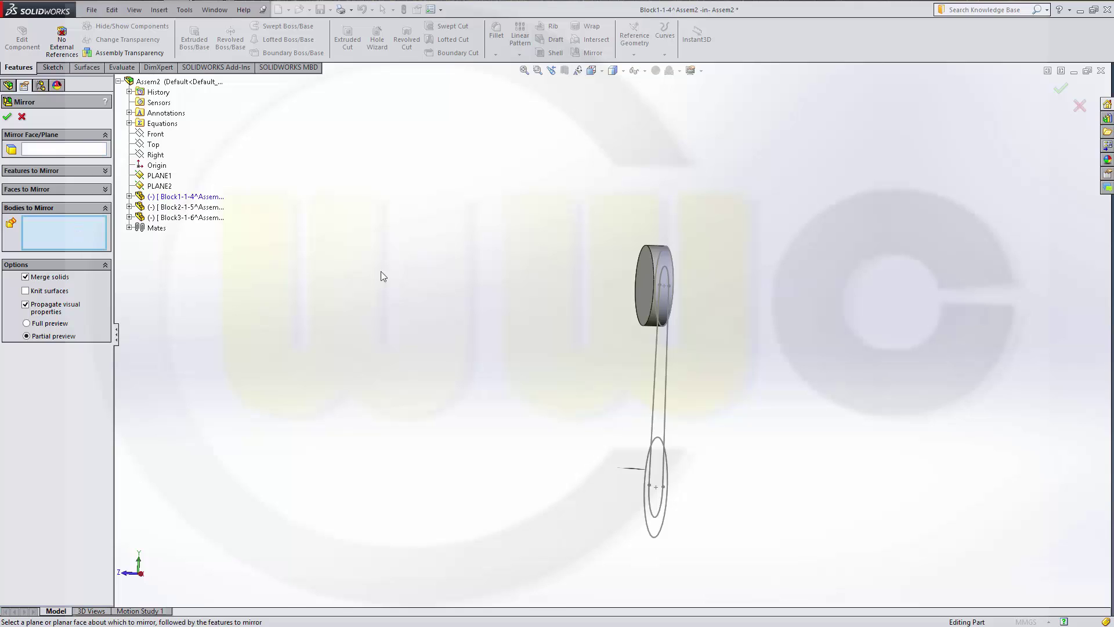
left_click(650, 268)
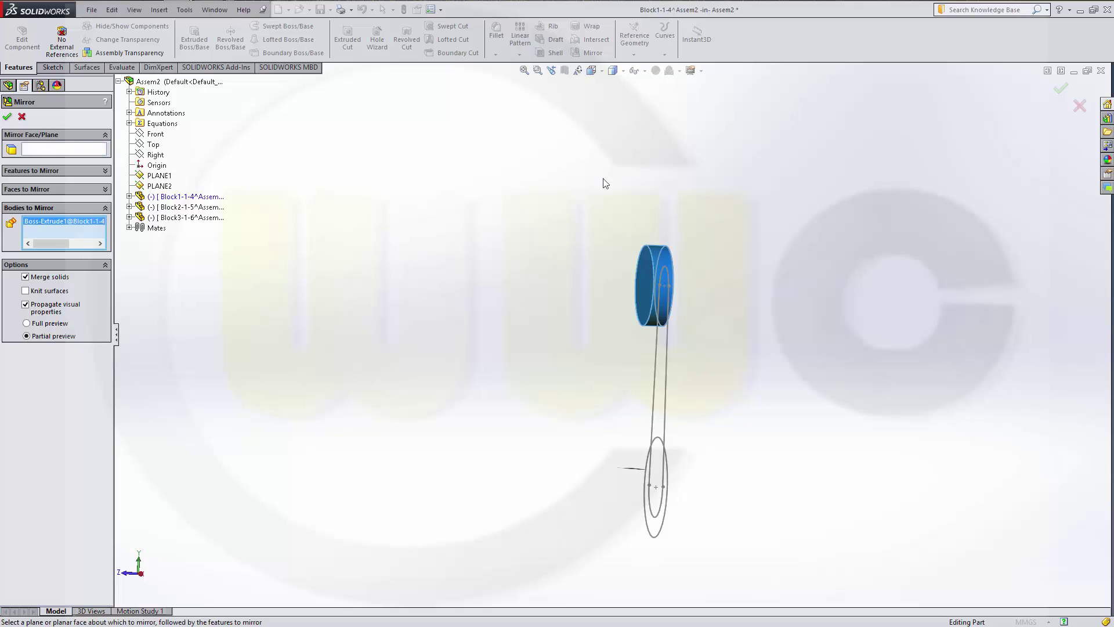
left_click(27, 149)
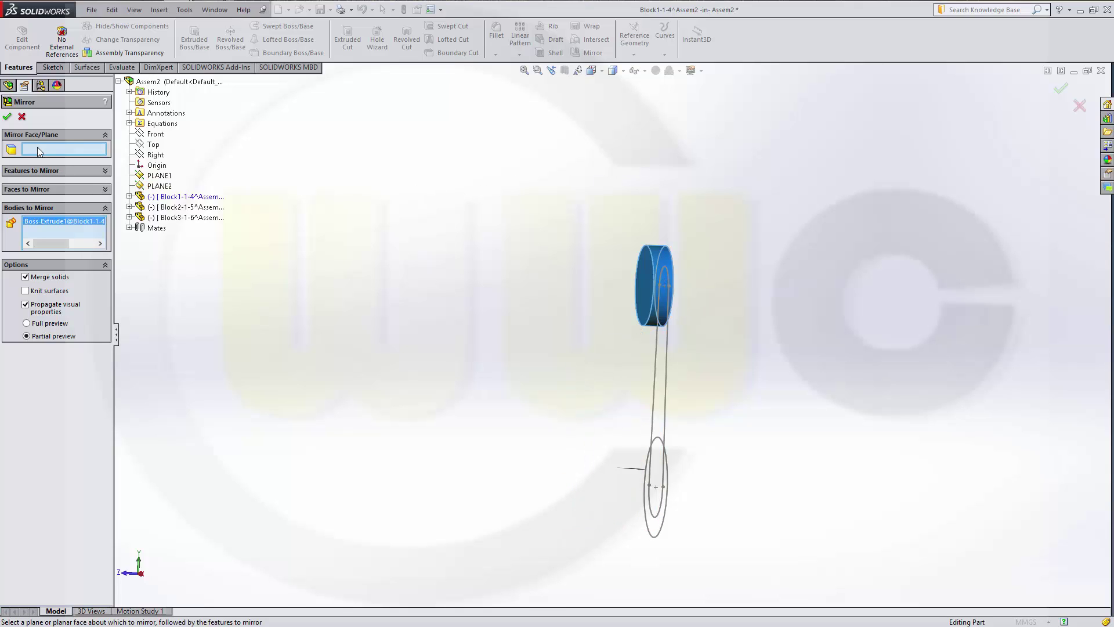
left_click(129, 197)
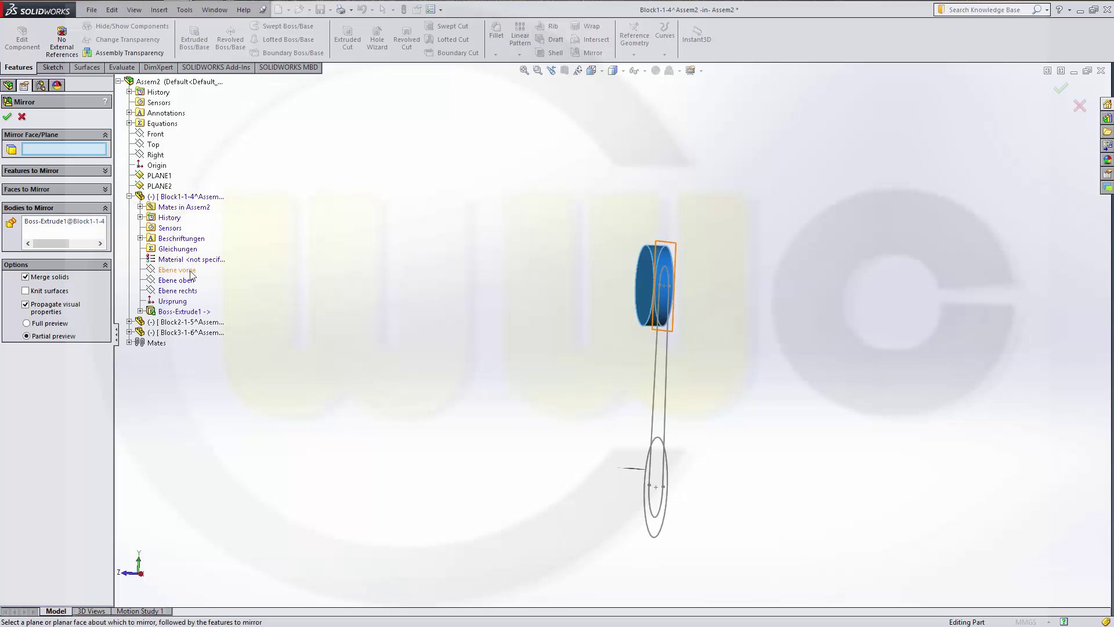
left_click(189, 271)
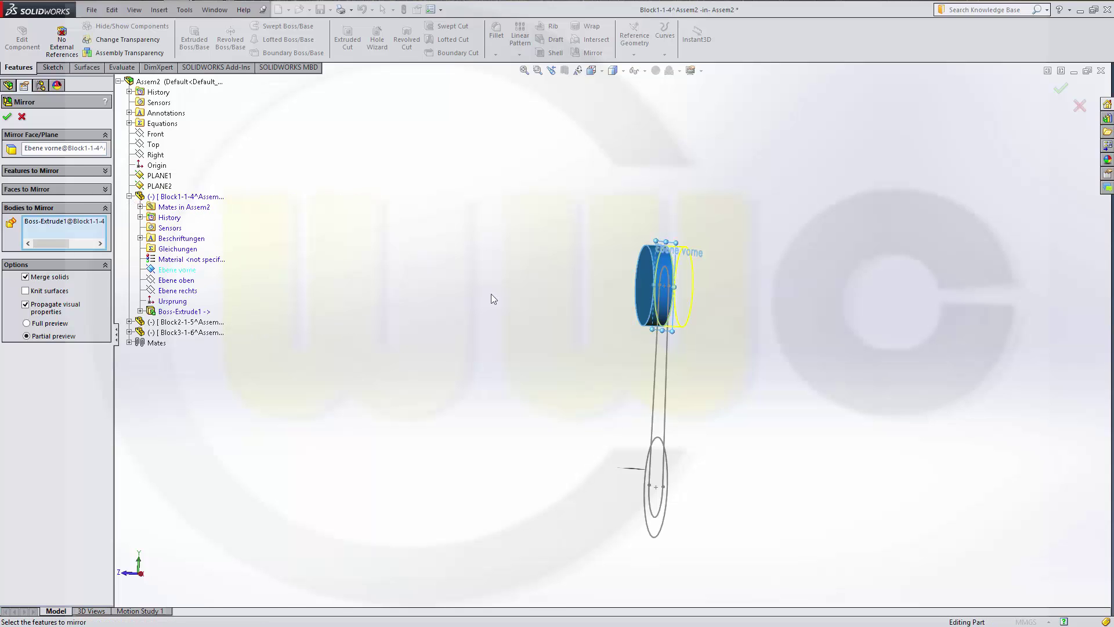
left_click(7, 116)
left_click(649, 227)
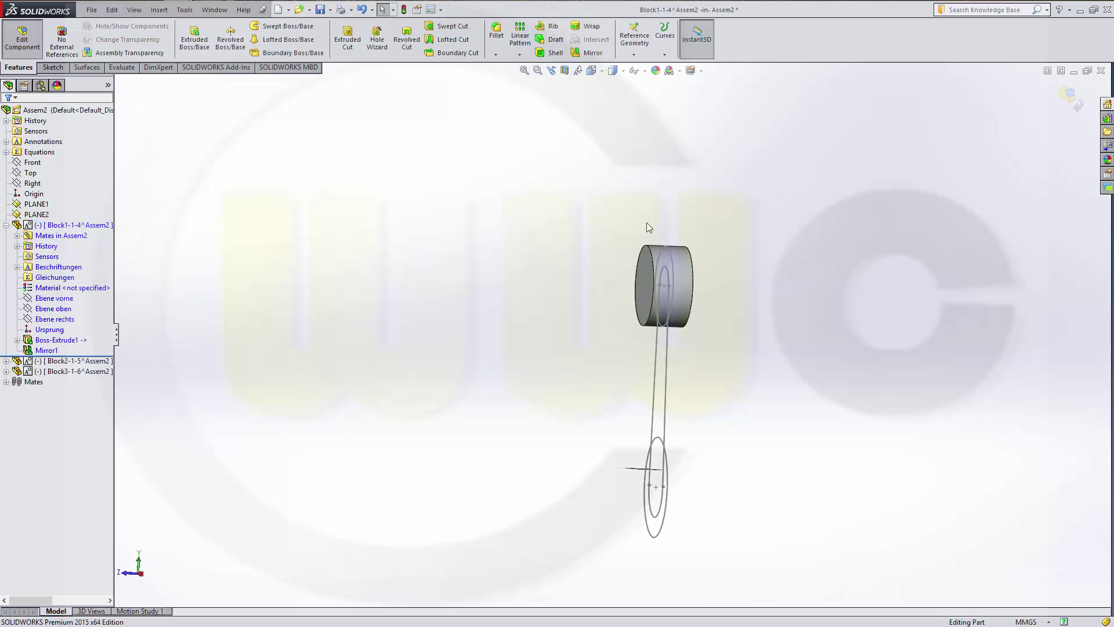
Edit Block2-1-5 and boss-extrude its lower circle Up To Surface PLANE2
left_click(1066, 98)
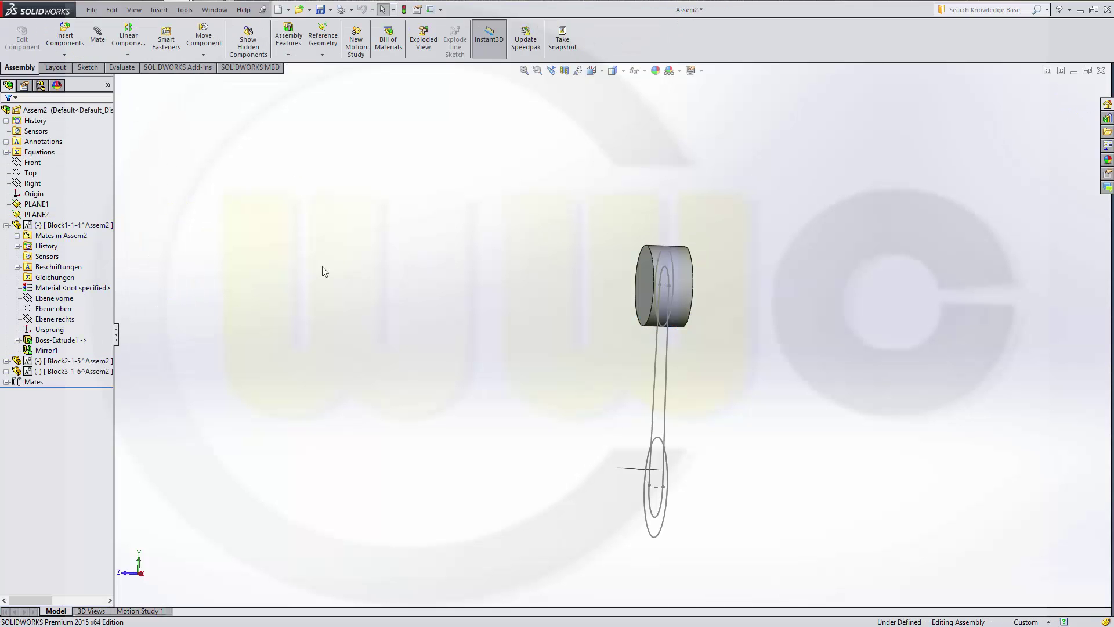
right_click(64, 364)
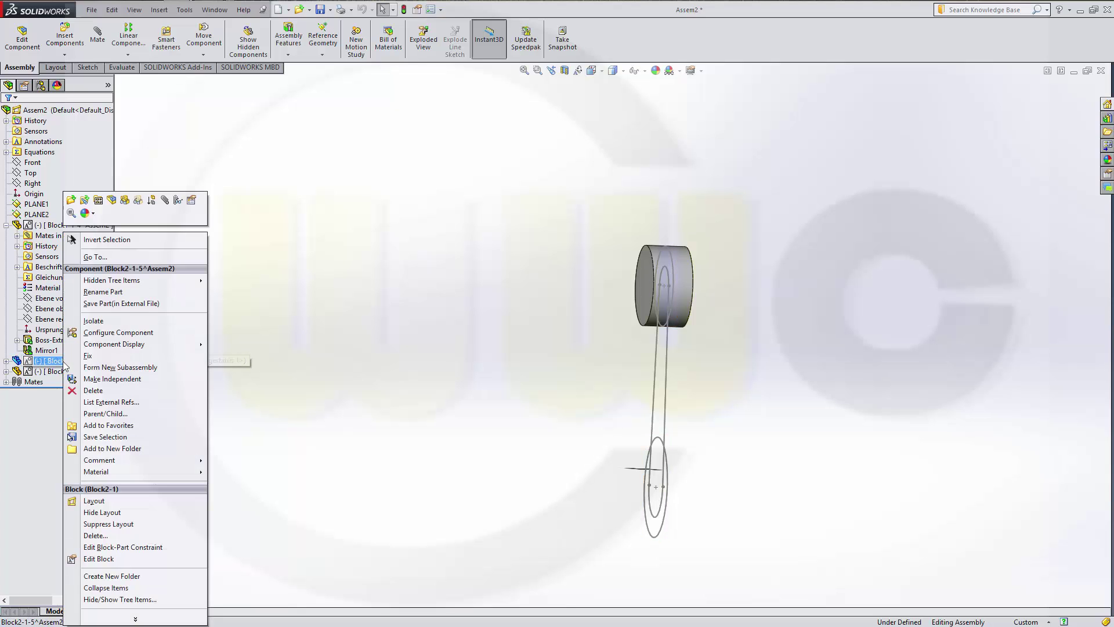
left_click(112, 200)
left_click(187, 42)
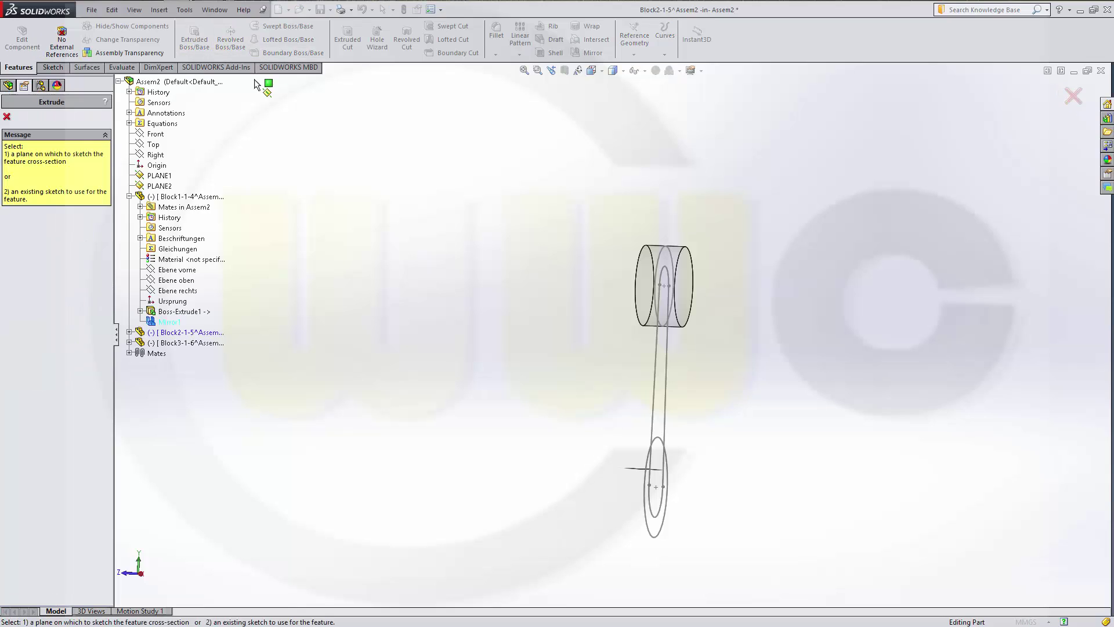
left_click(647, 524)
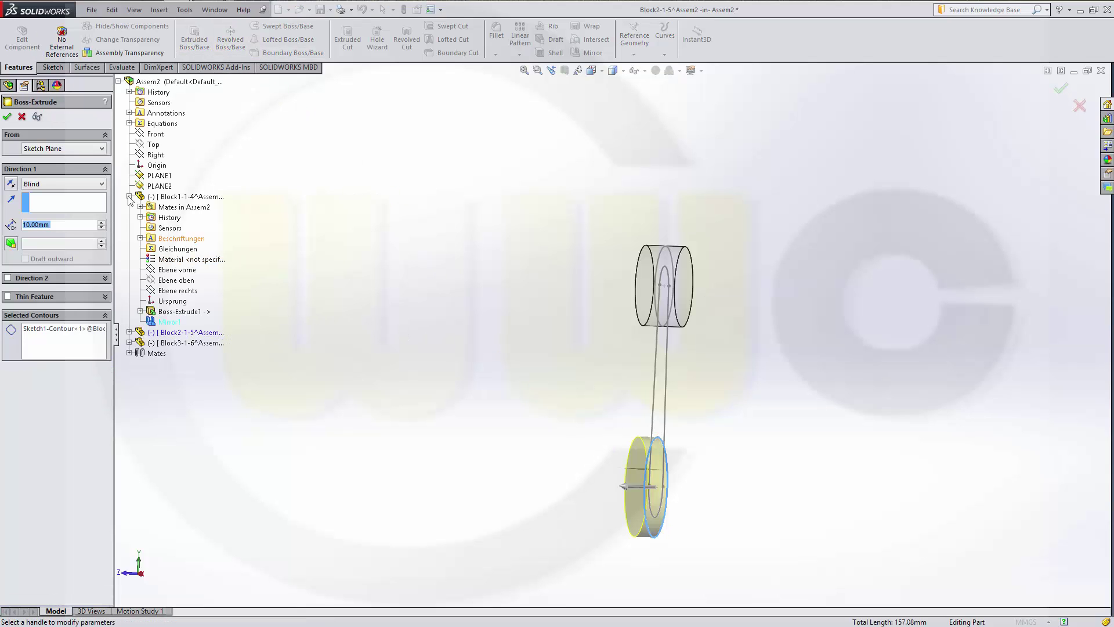
left_click(87, 184)
left_click(83, 210)
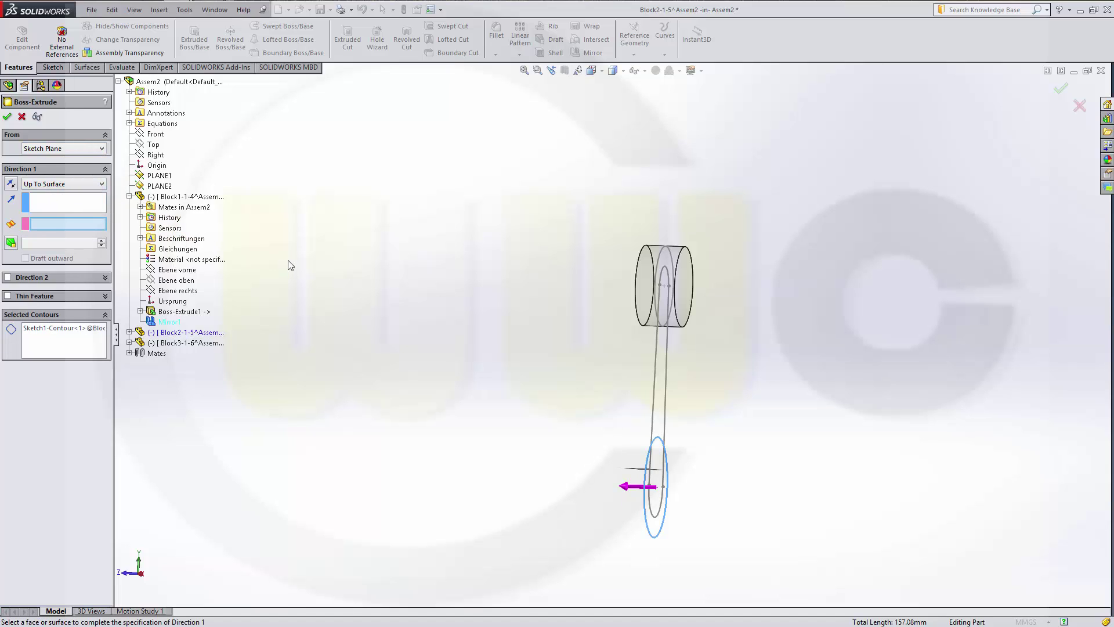
left_click(159, 187)
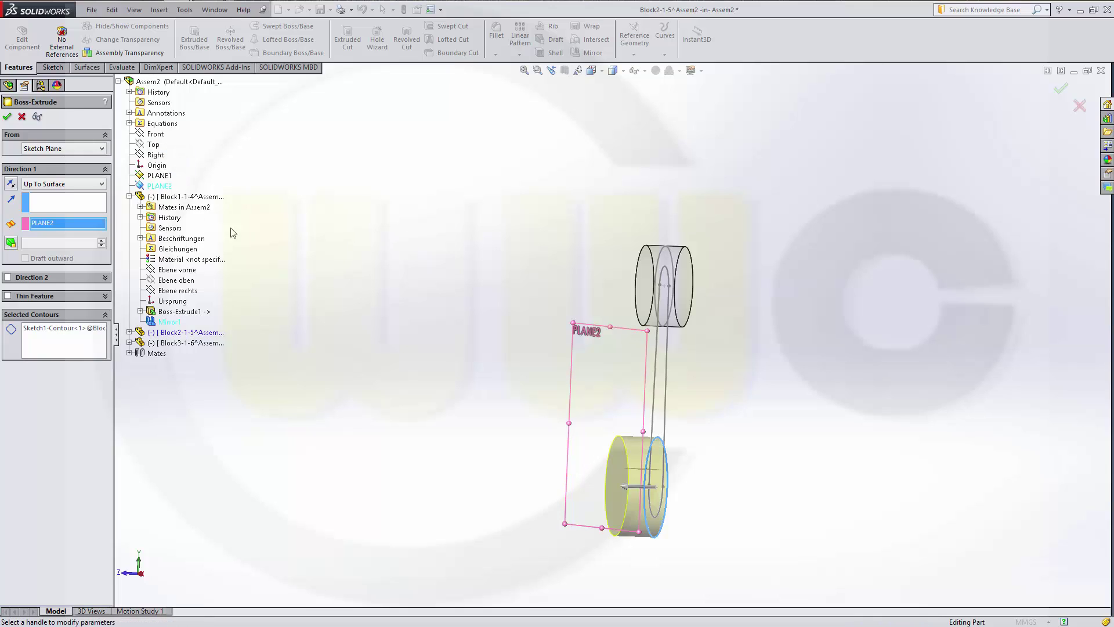
left_click(7, 118)
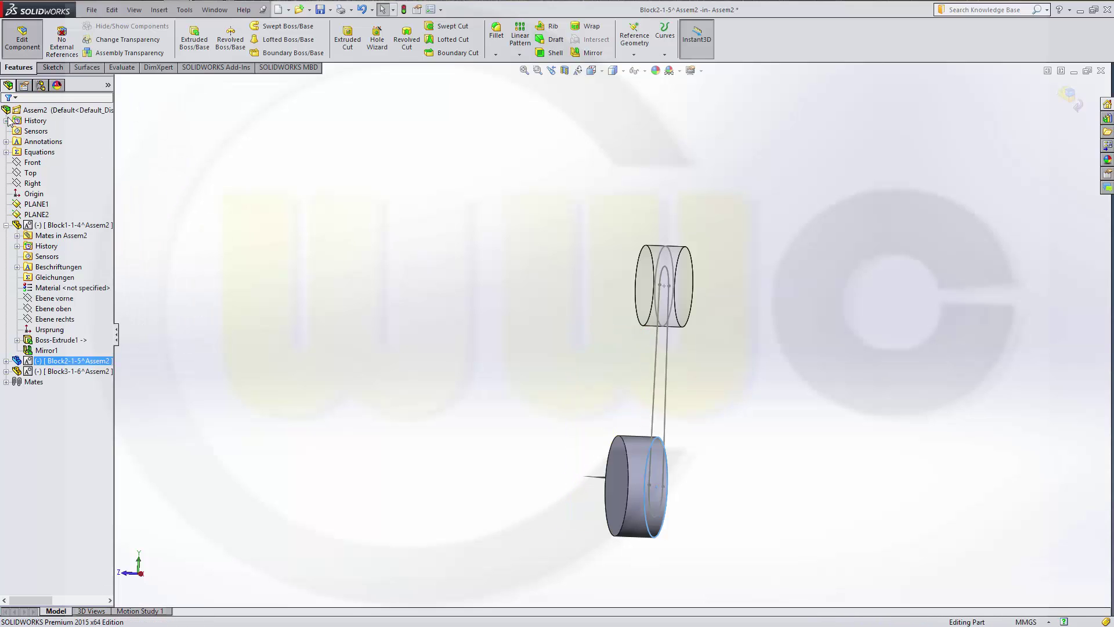
Mirror Block2-1-5's lower cylinder body about its Ebene vorne plane
left_click(591, 53)
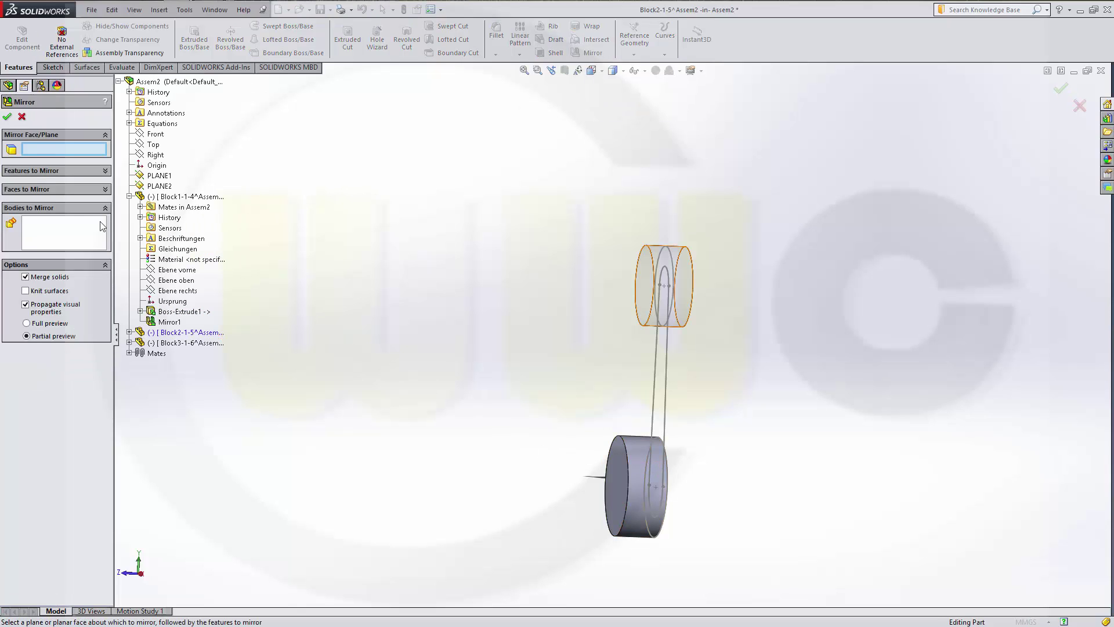
left_click(621, 452)
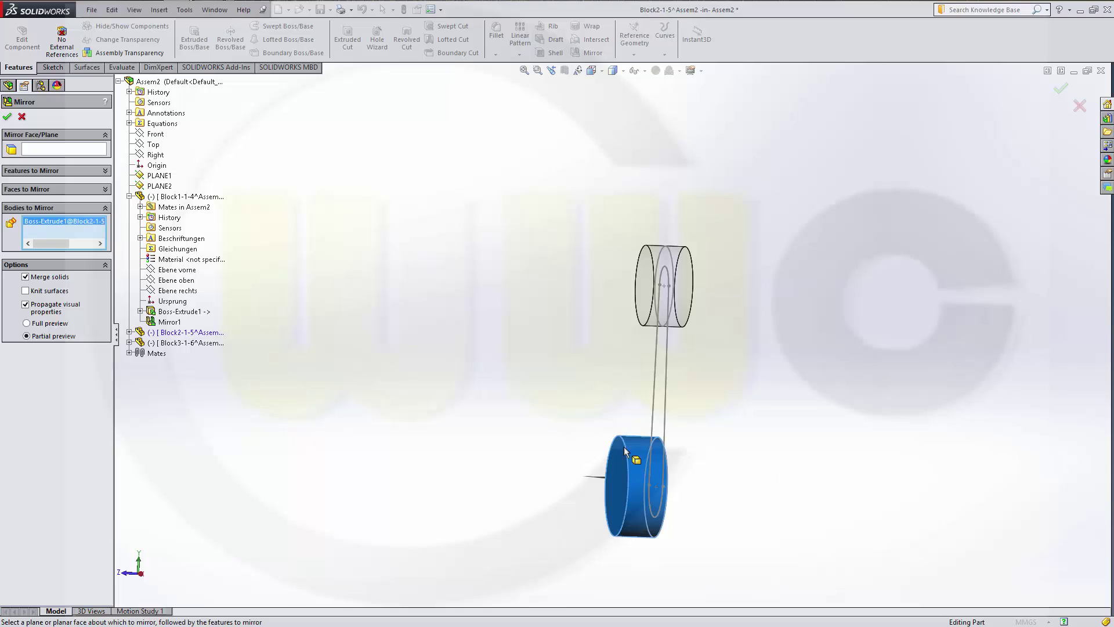
left_click(129, 333)
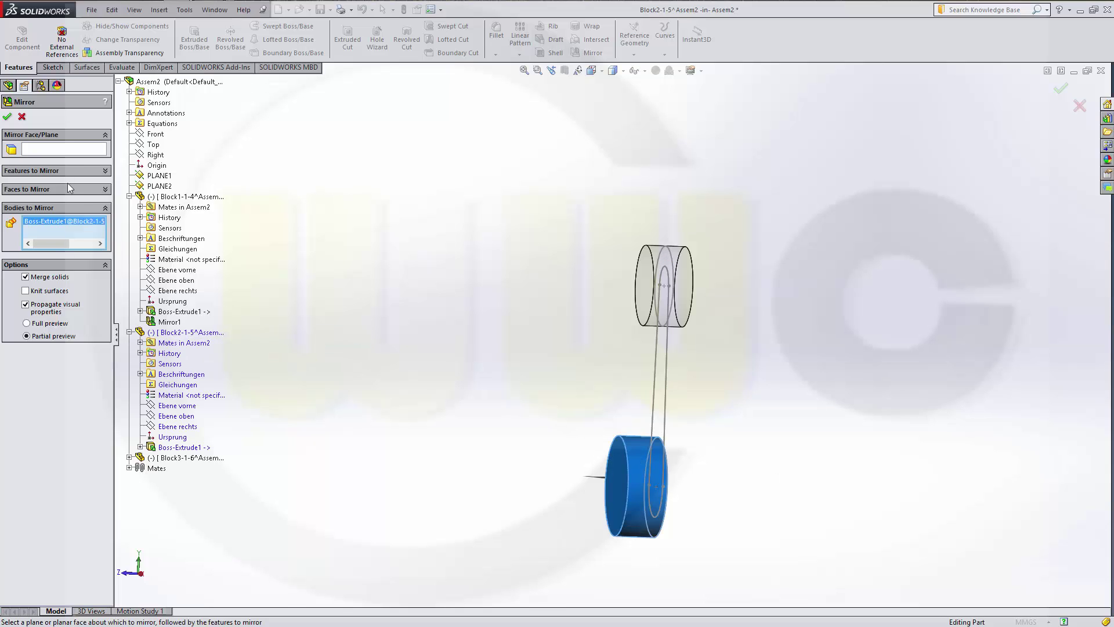
left_click(62, 152)
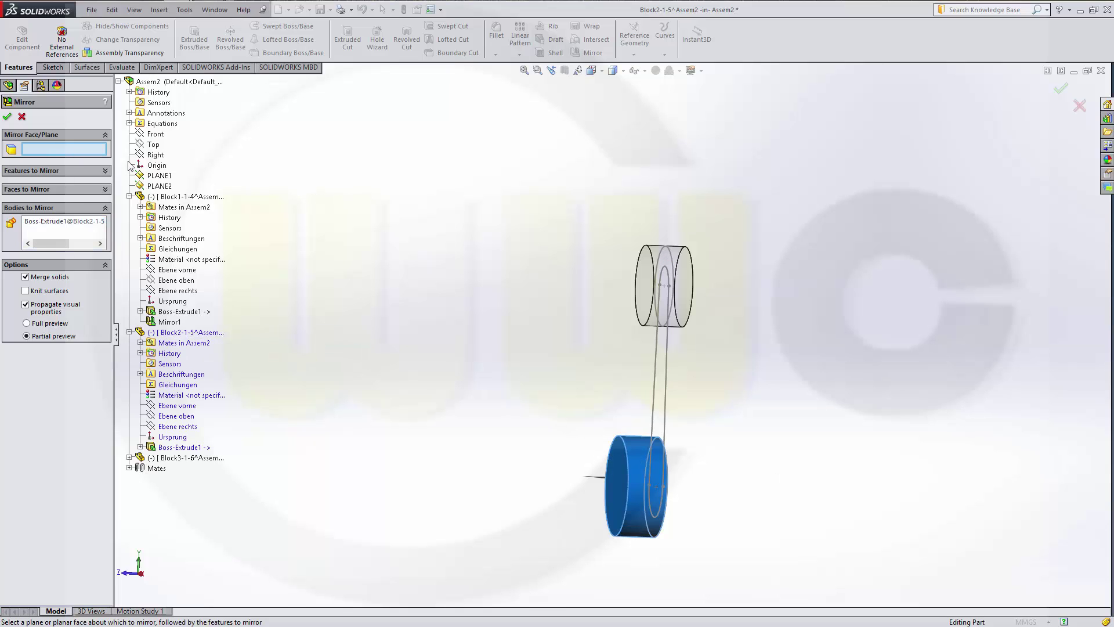
left_click(188, 407)
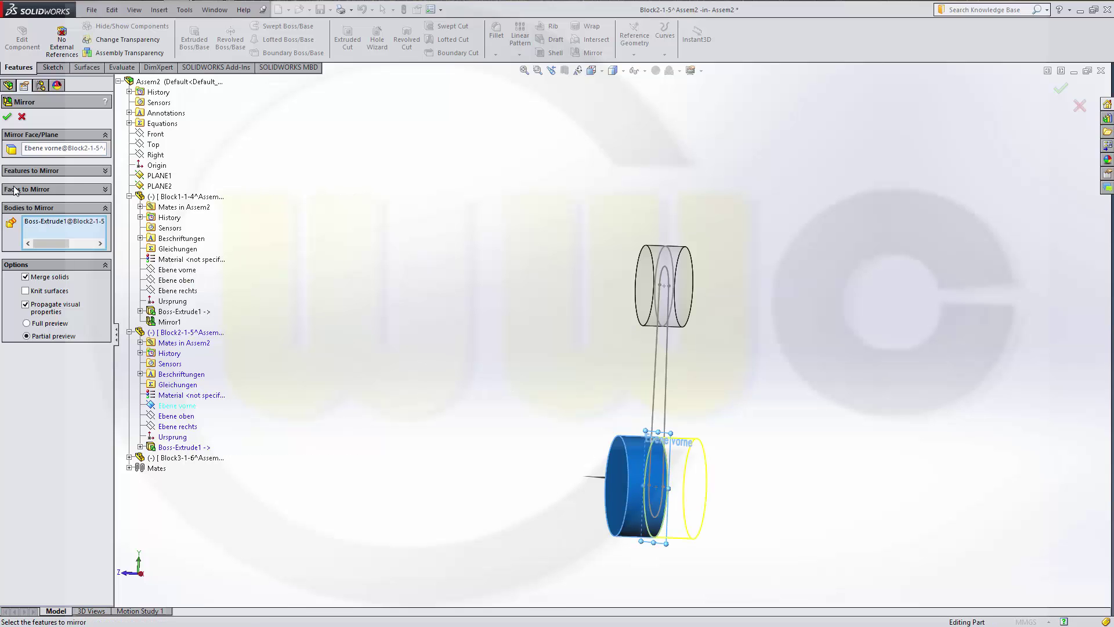
left_click(7, 118)
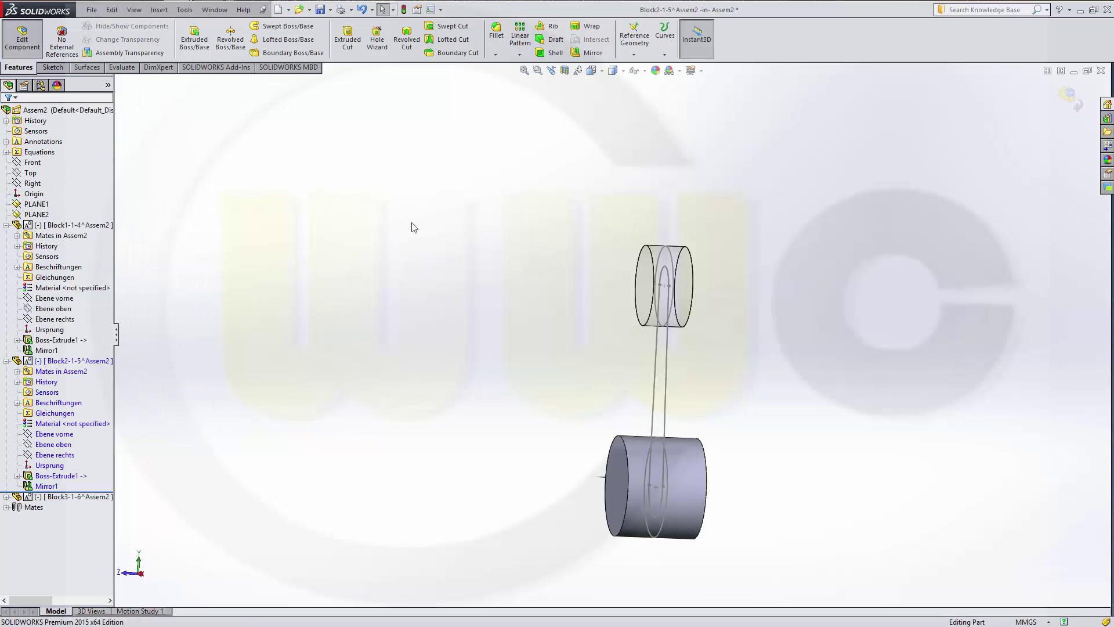
middle_click_drag(758, 358, 795, 364)
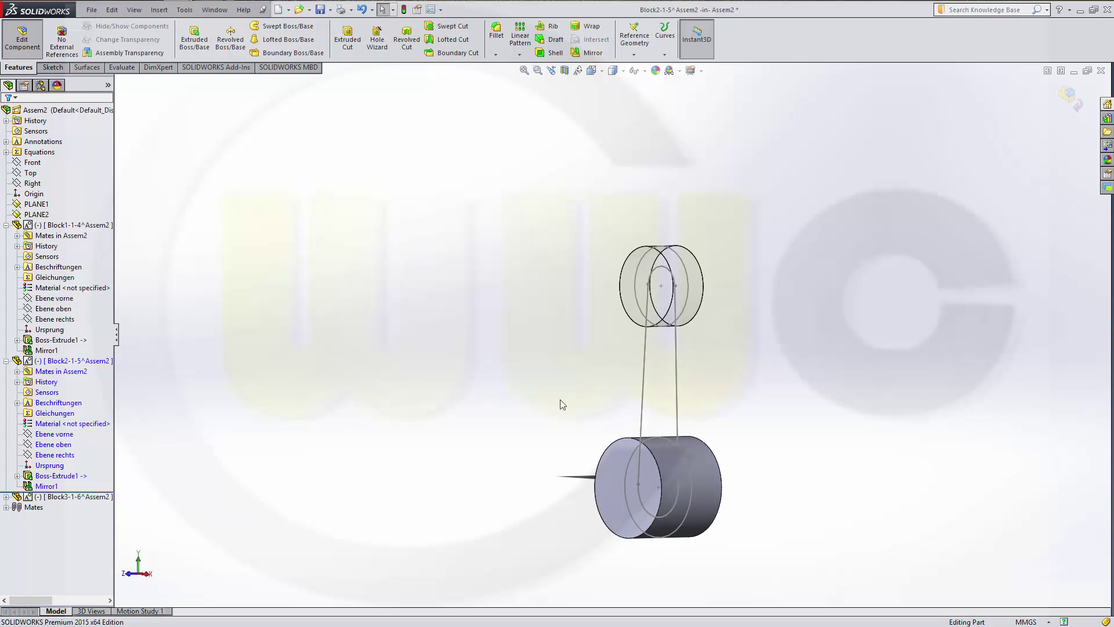
Edit Block3-1-6 and add the global variable depth = 10mm in Equations
right_click(61, 498)
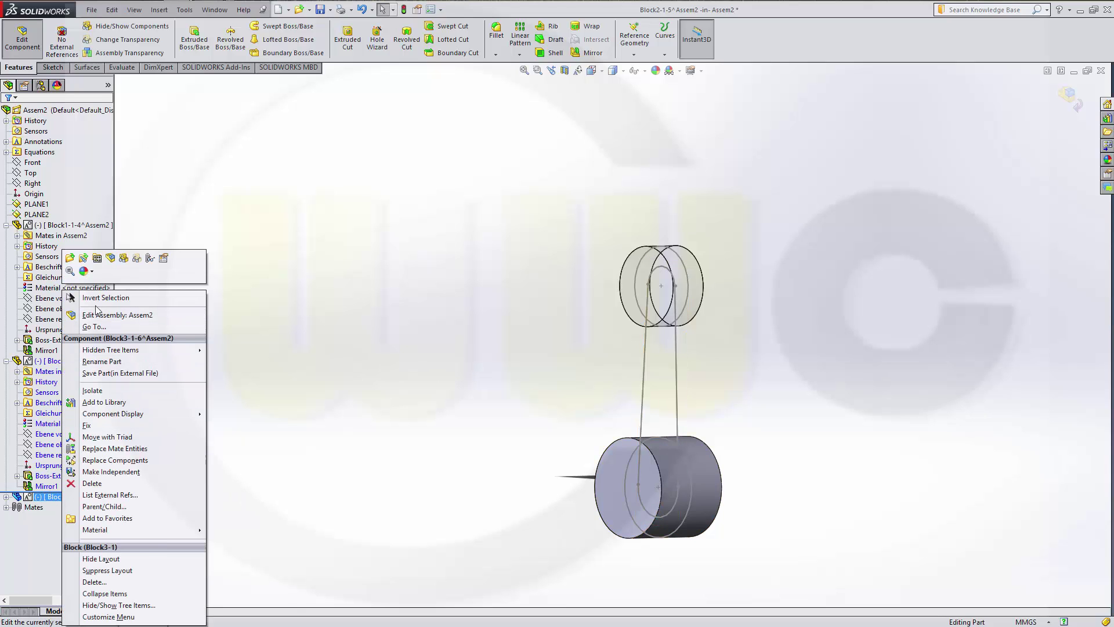
left_click(110, 258)
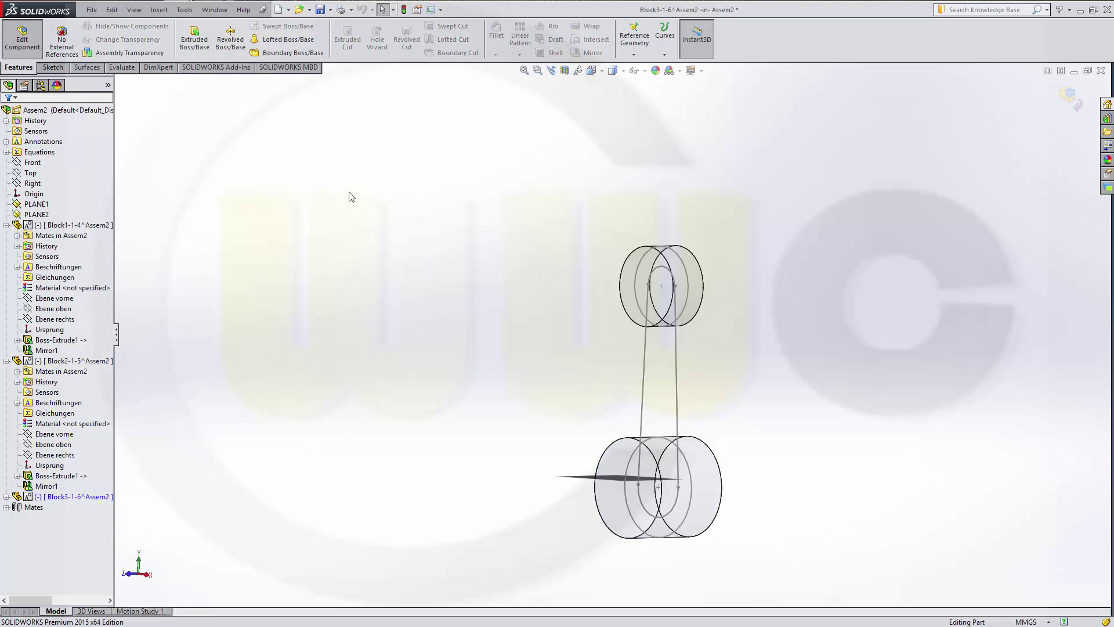
left_click(184, 10)
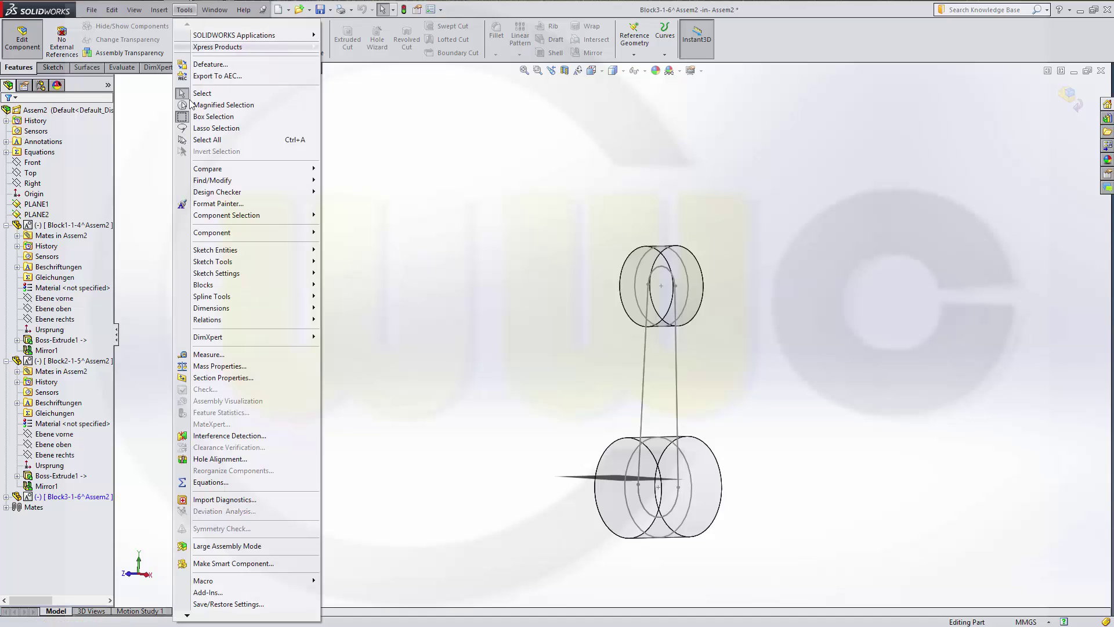
left_click(248, 482)
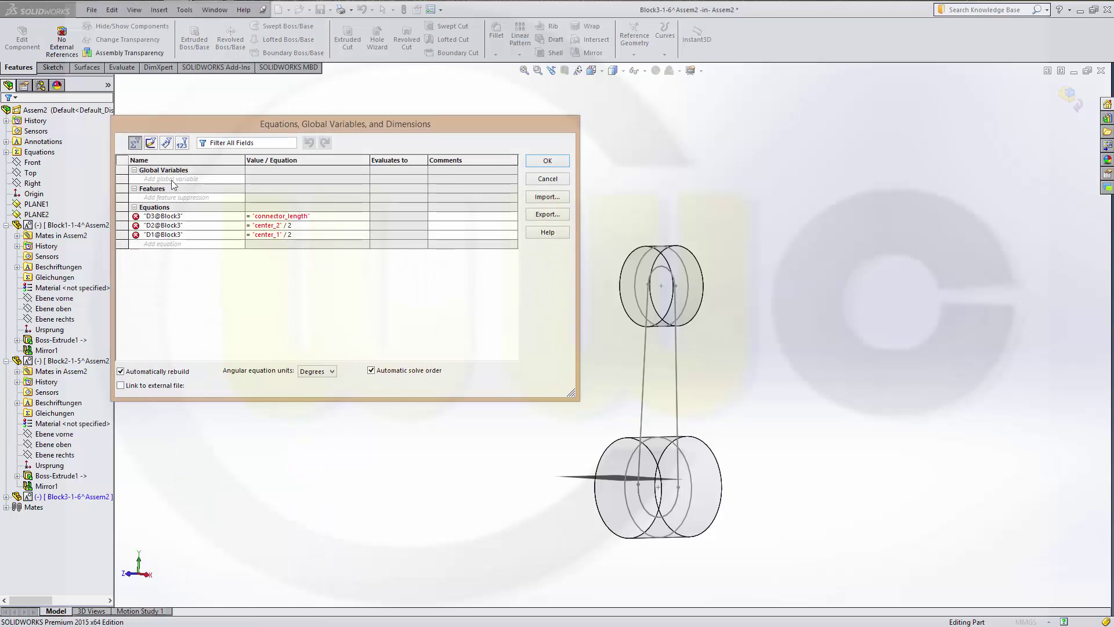
left_click(178, 179)
type("depth")
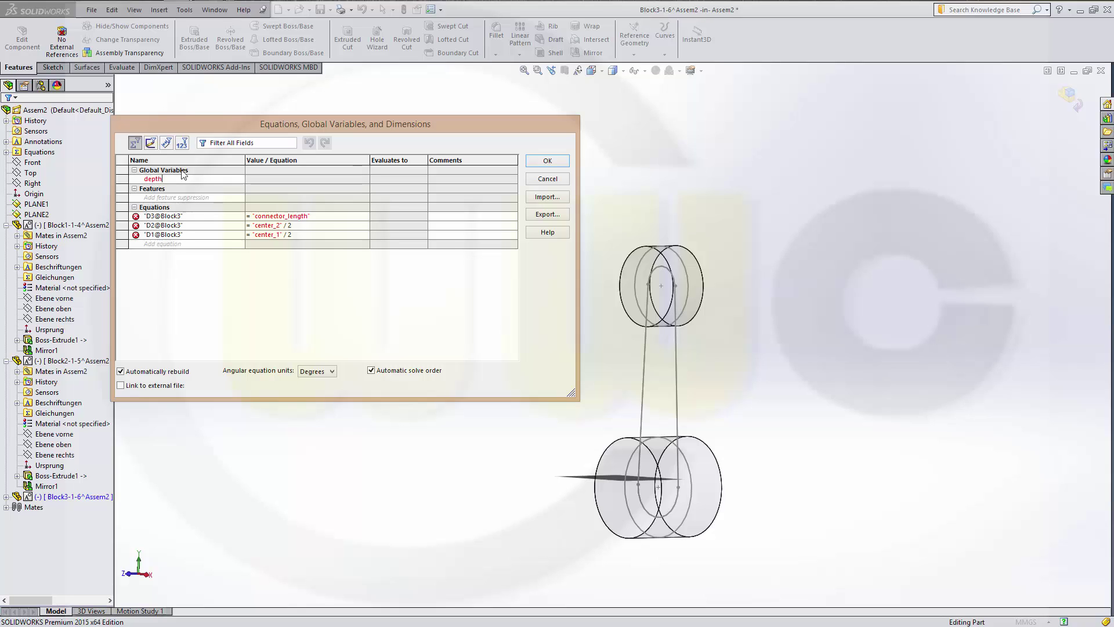
key("Tab")
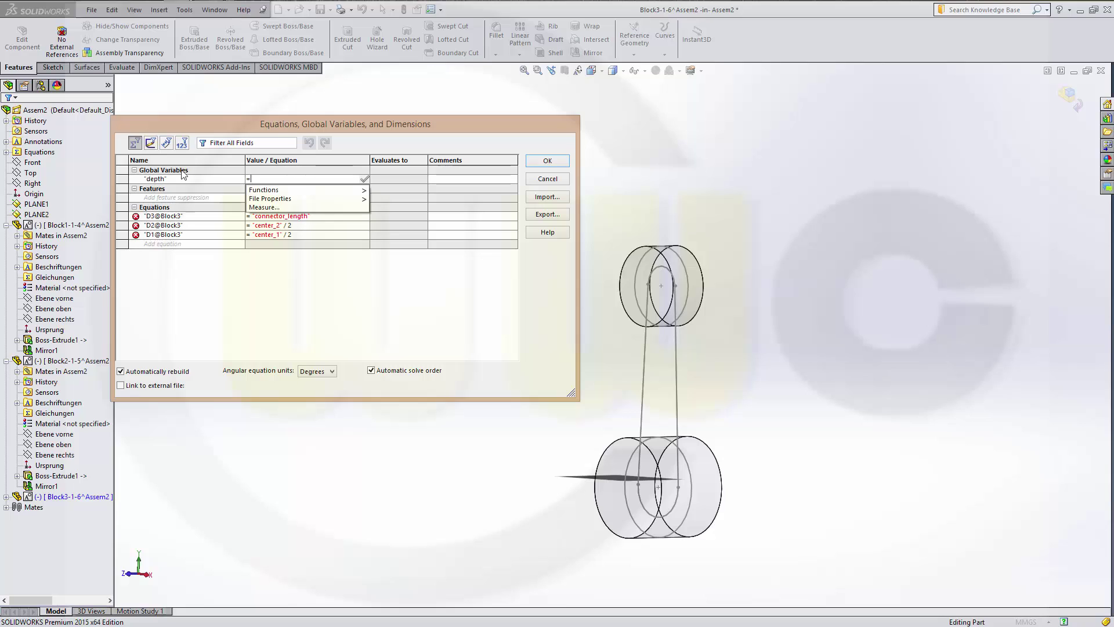
type("10mm")
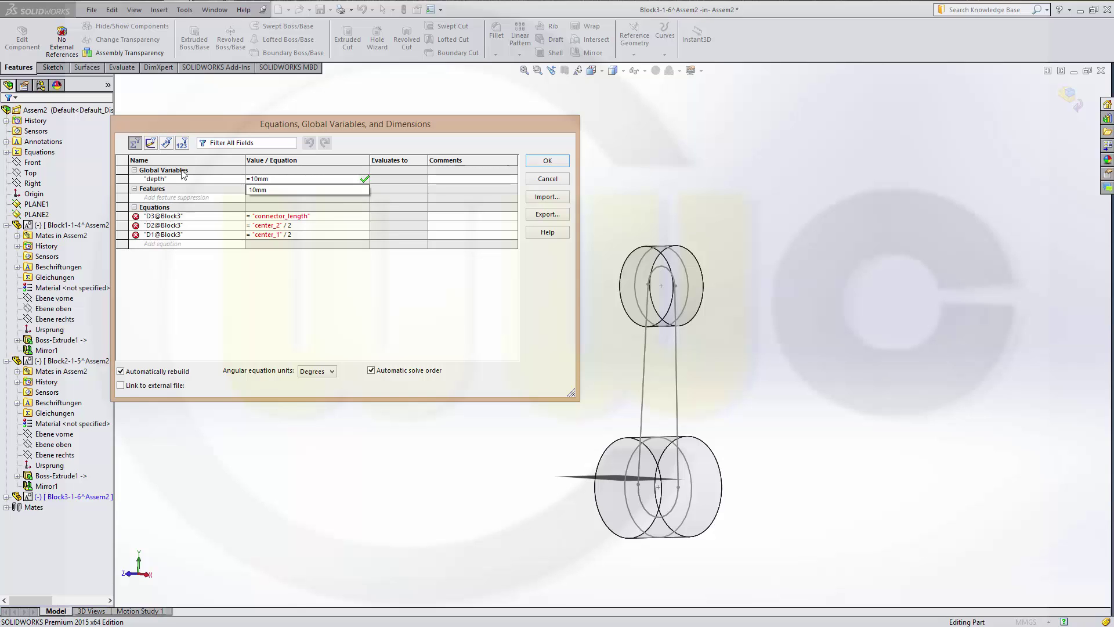
key("Return")
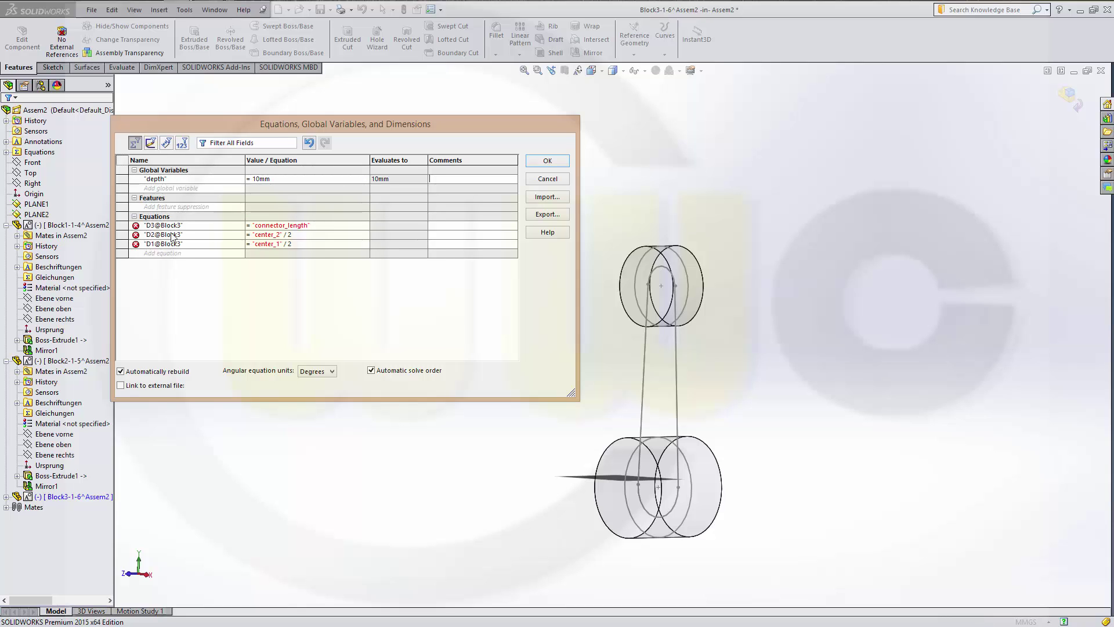
Delete the D3@Block3, D2@Block3 and D1@Block3 equations
left_click(122, 227)
right_click(122, 229)
left_click(144, 238)
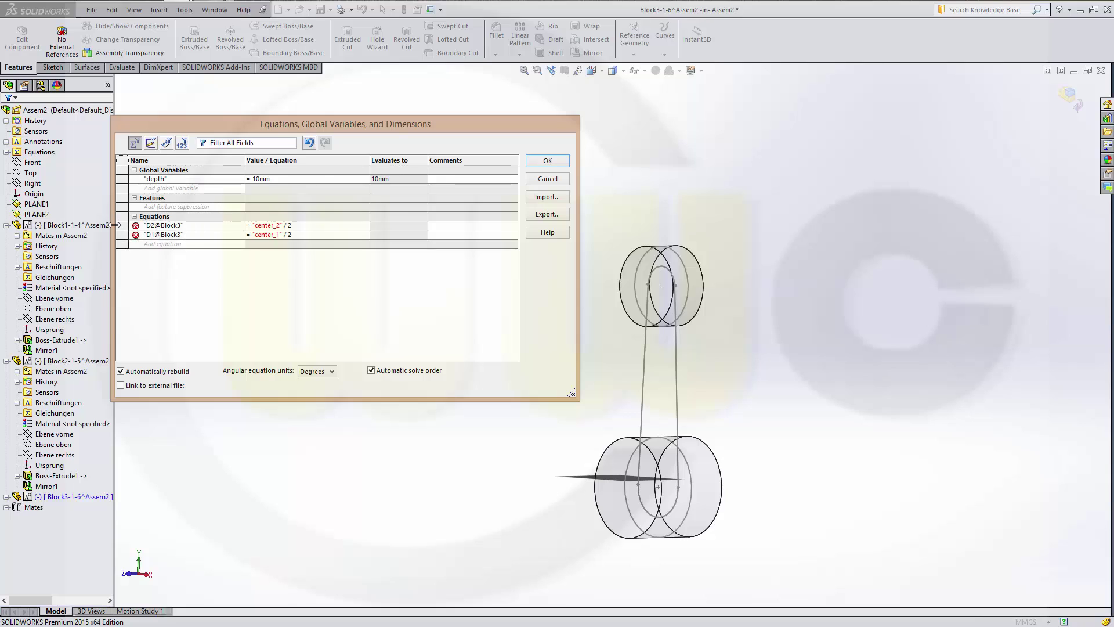
left_click(118, 225)
right_click(120, 226)
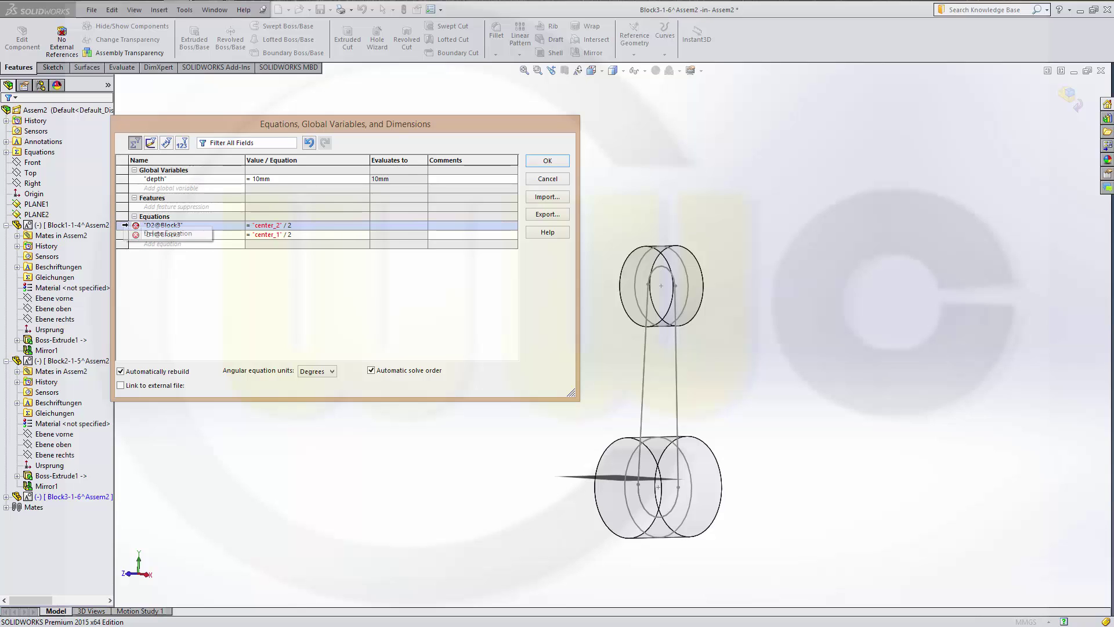
left_click(130, 234)
left_click(122, 226)
right_click(129, 226)
left_click(145, 235)
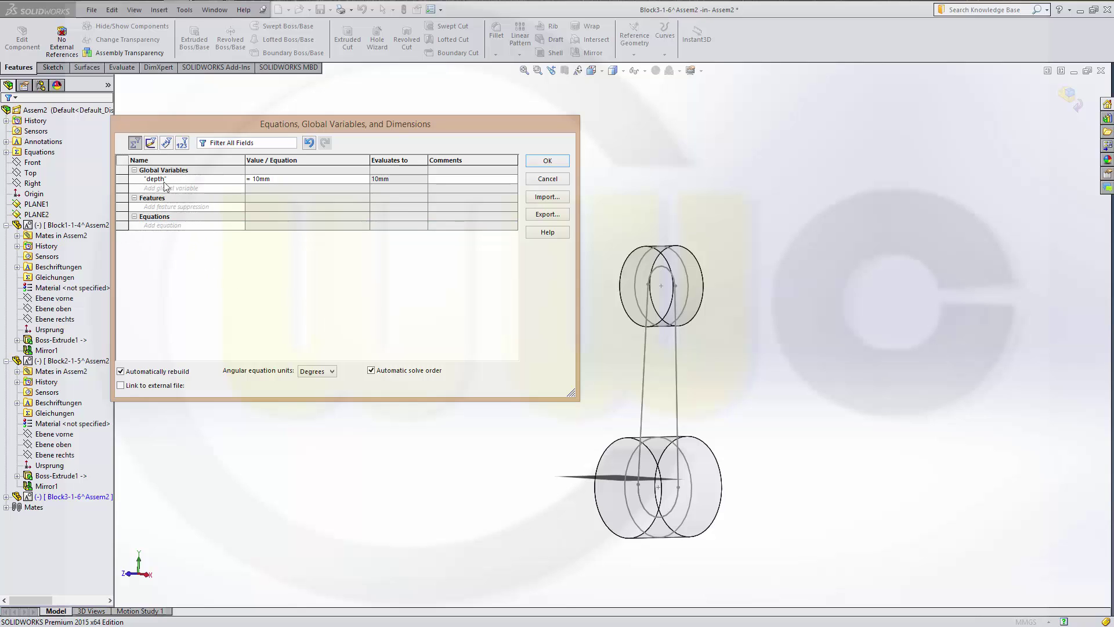
Link the assembly's equations to the external equations.txt file, keeping depth at 10mm
left_click(122, 385)
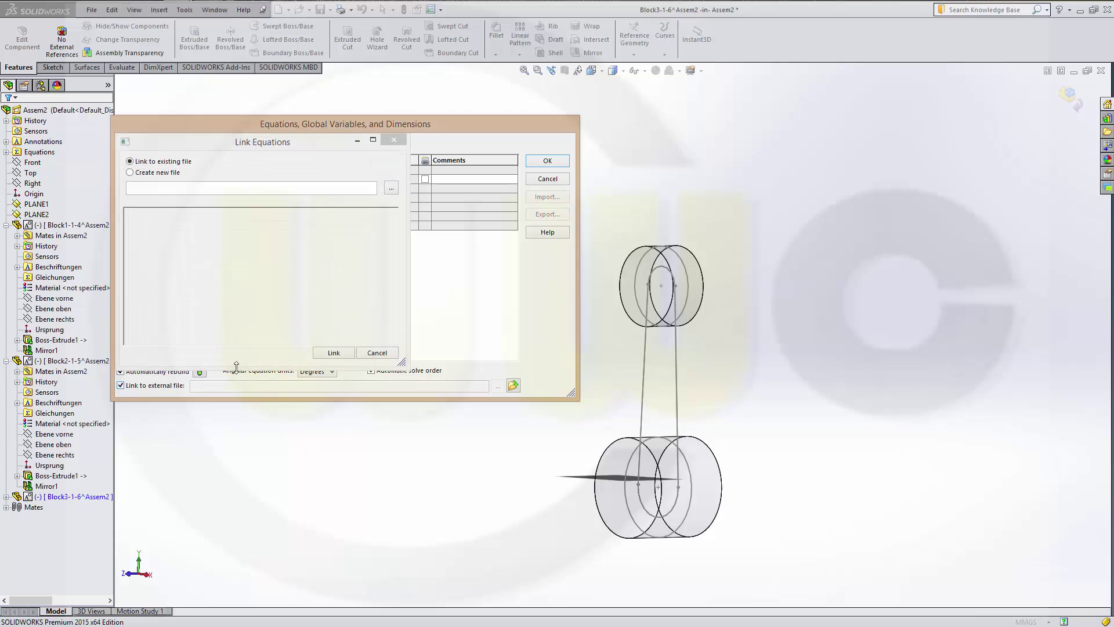
left_click(391, 189)
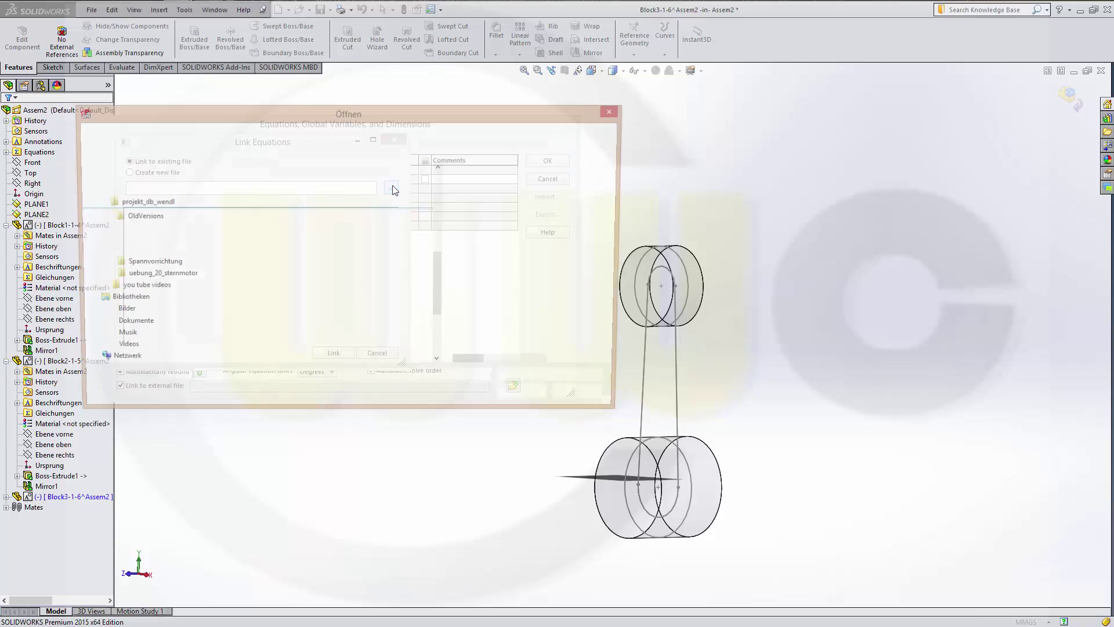
left_click(504, 228)
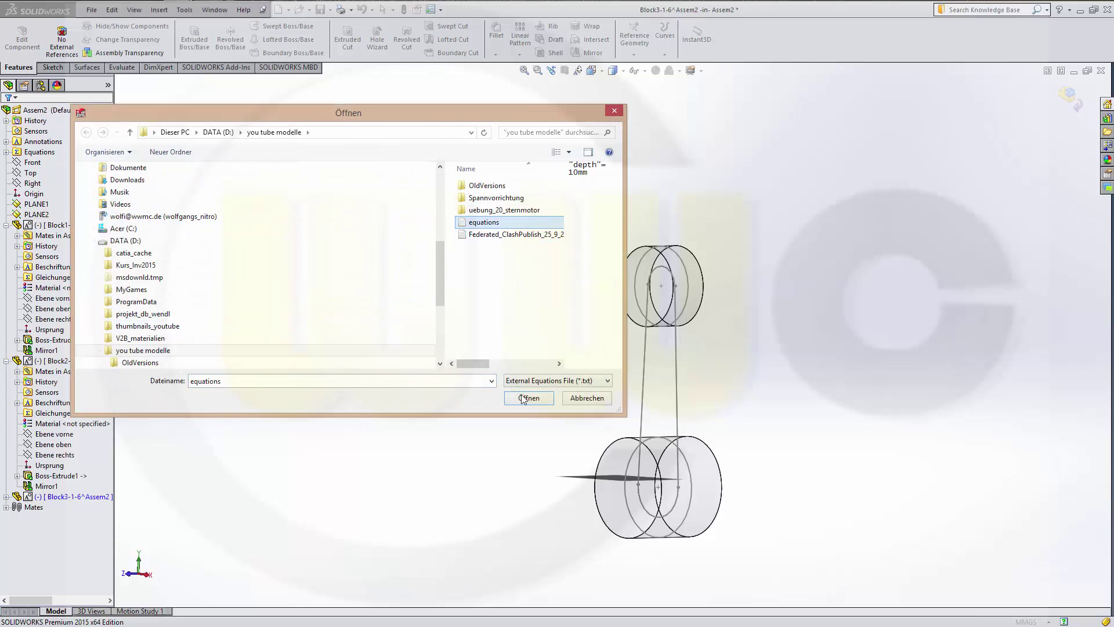
left_click(521, 399)
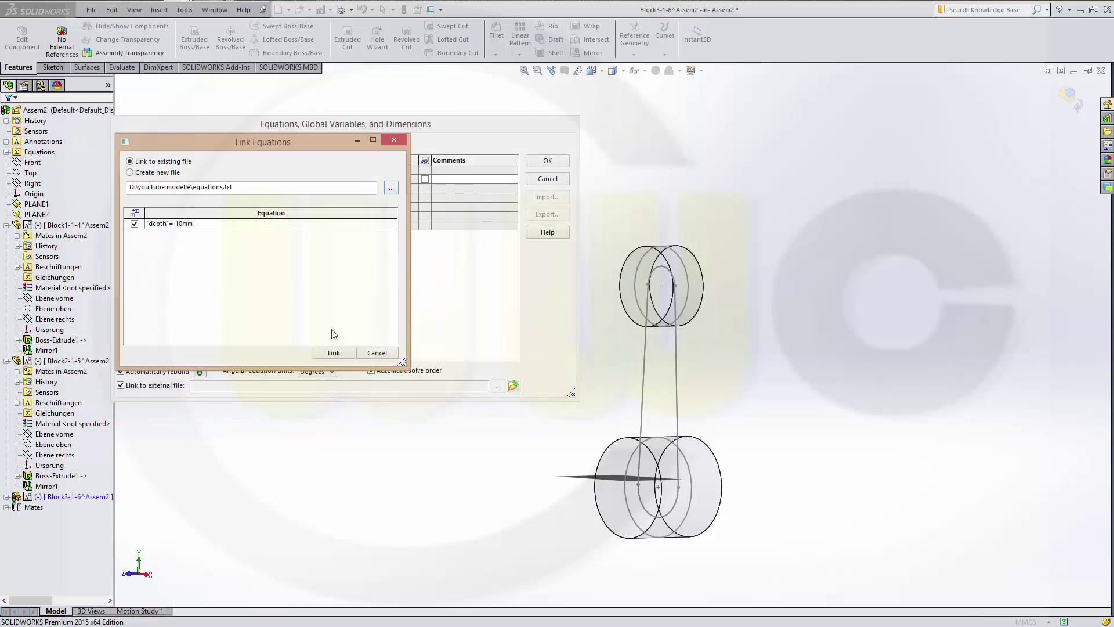
left_click(334, 353)
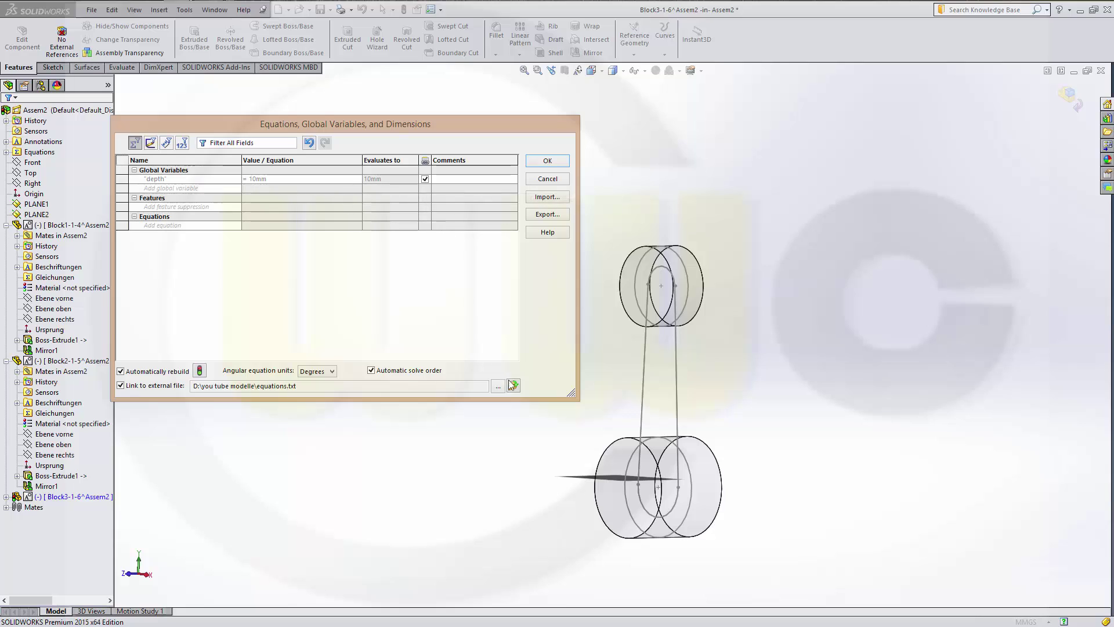
mouse_move(274, 183)
left_click(547, 162)
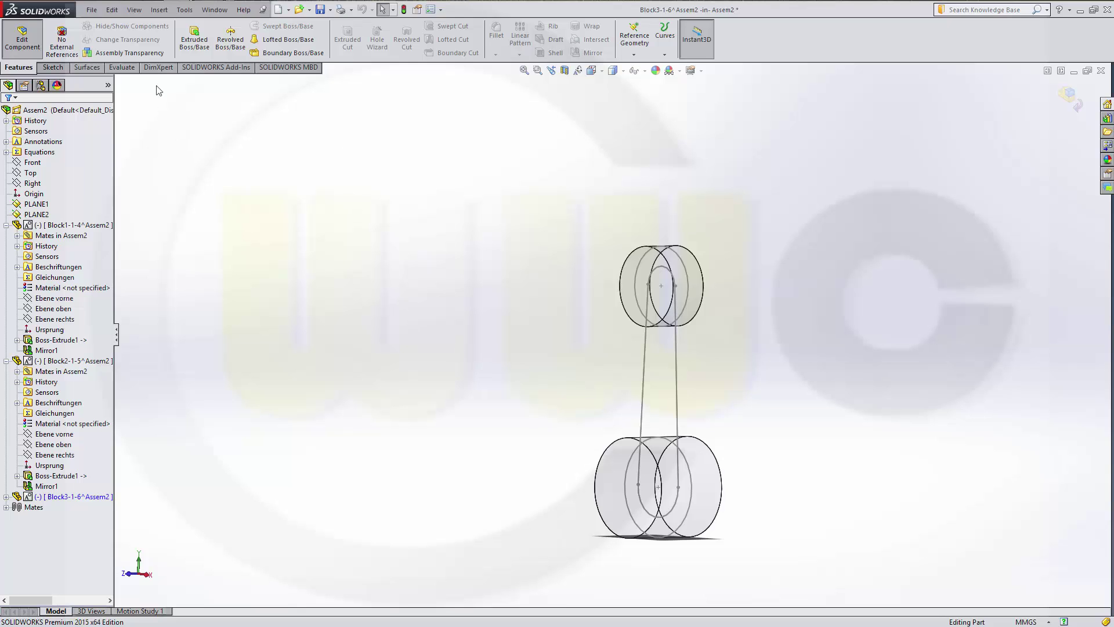
Extrude Block3's Sketch1 as a boss with depth set to the equation ="depth"/2
left_click(194, 38)
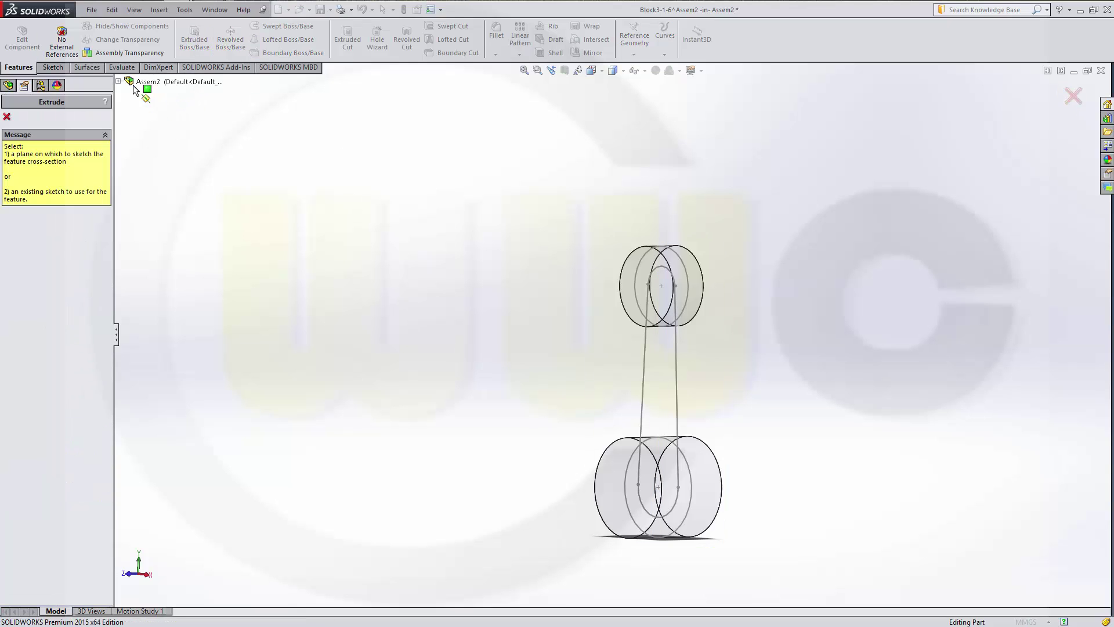
left_click(119, 81)
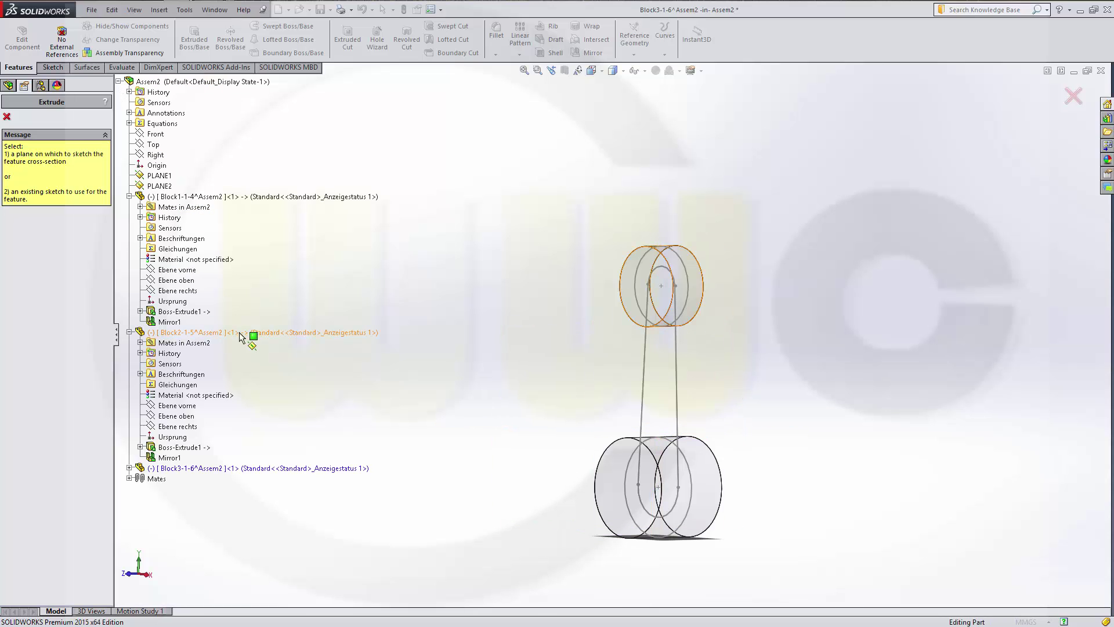
left_click(129, 468)
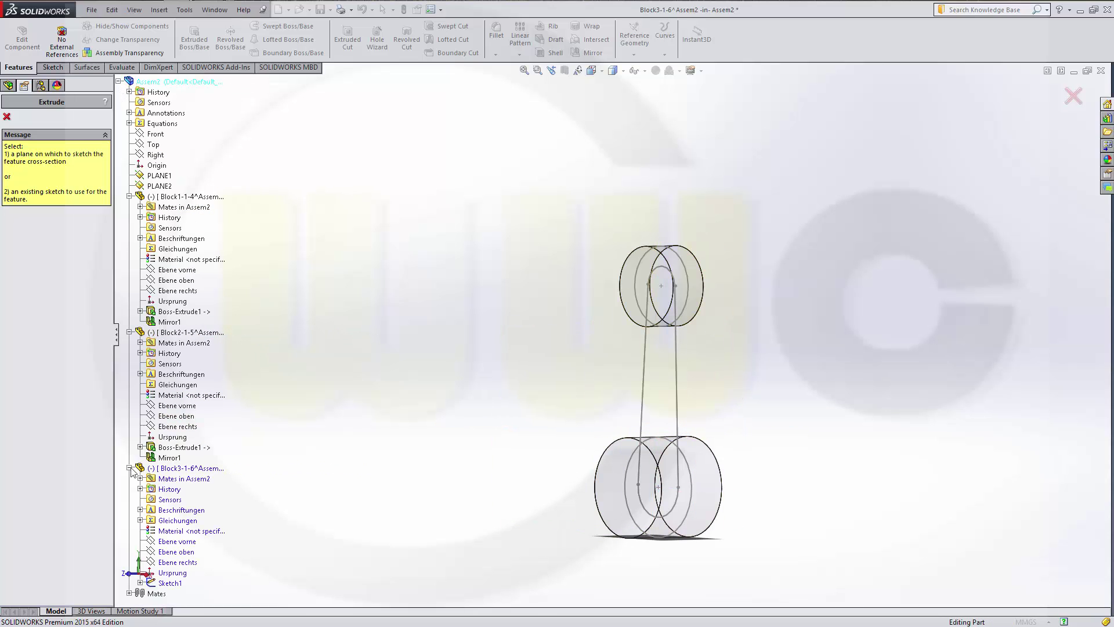
left_click(171, 580)
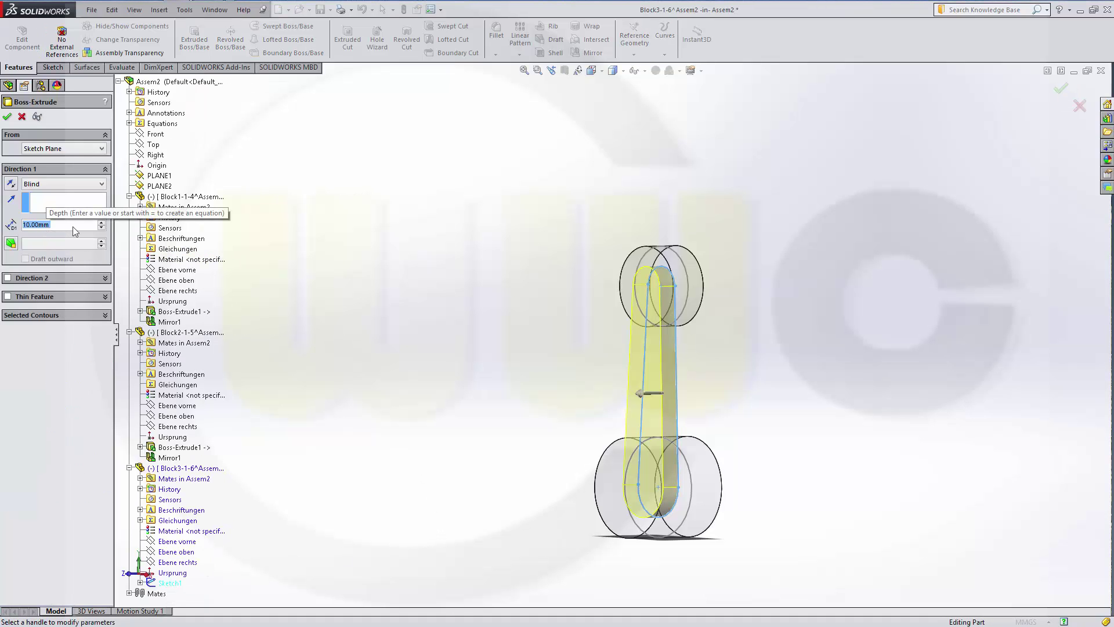
type("=depth")
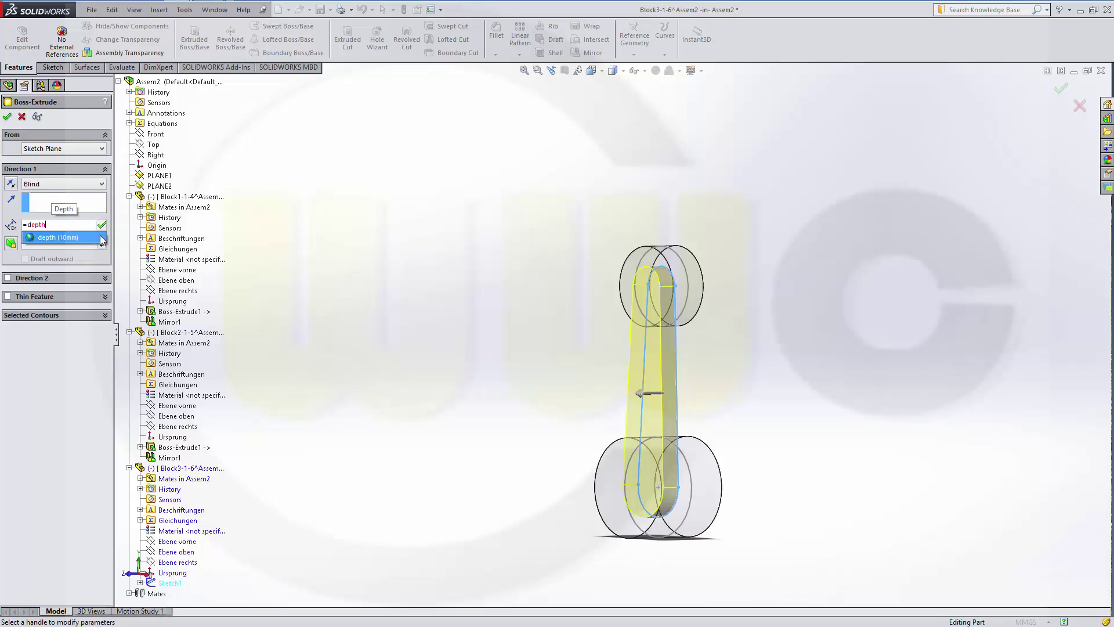
left_click(97, 237)
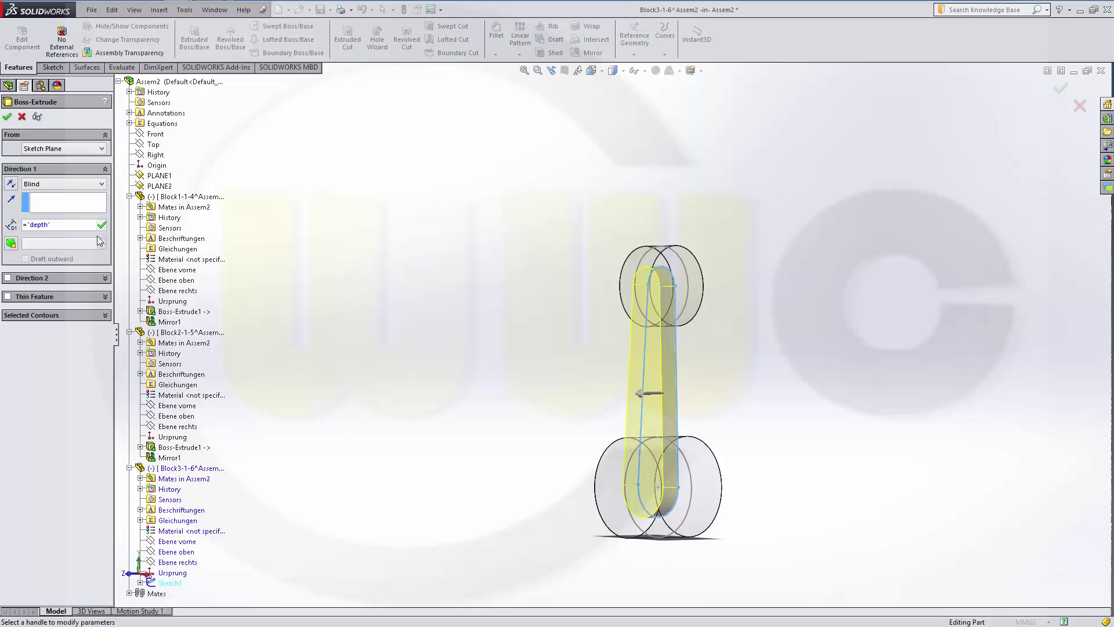
type("/2")
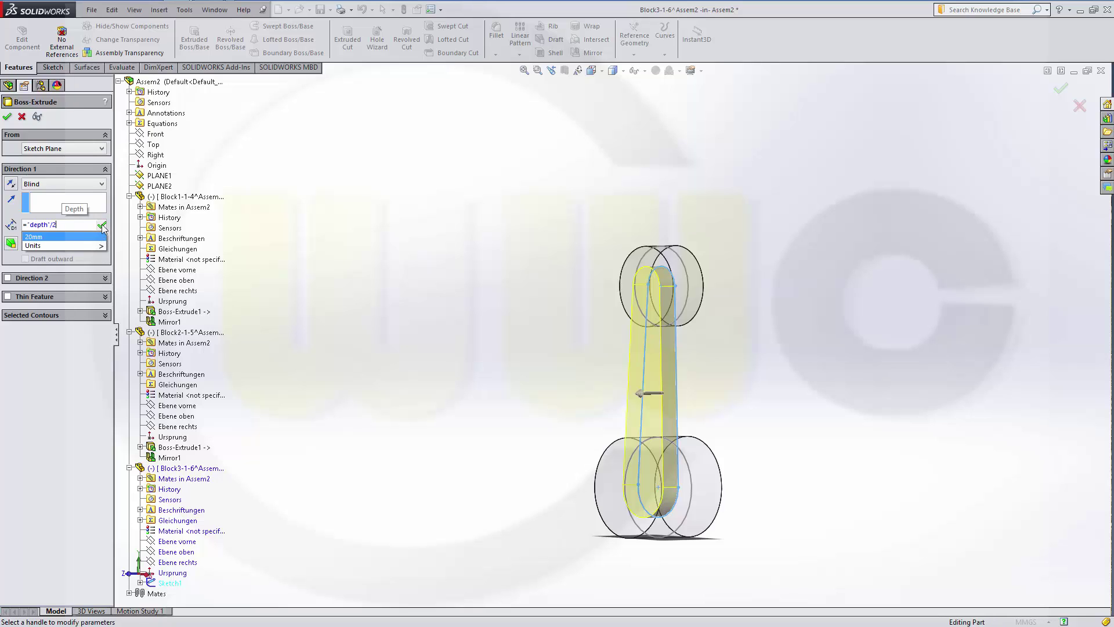
left_click(102, 225)
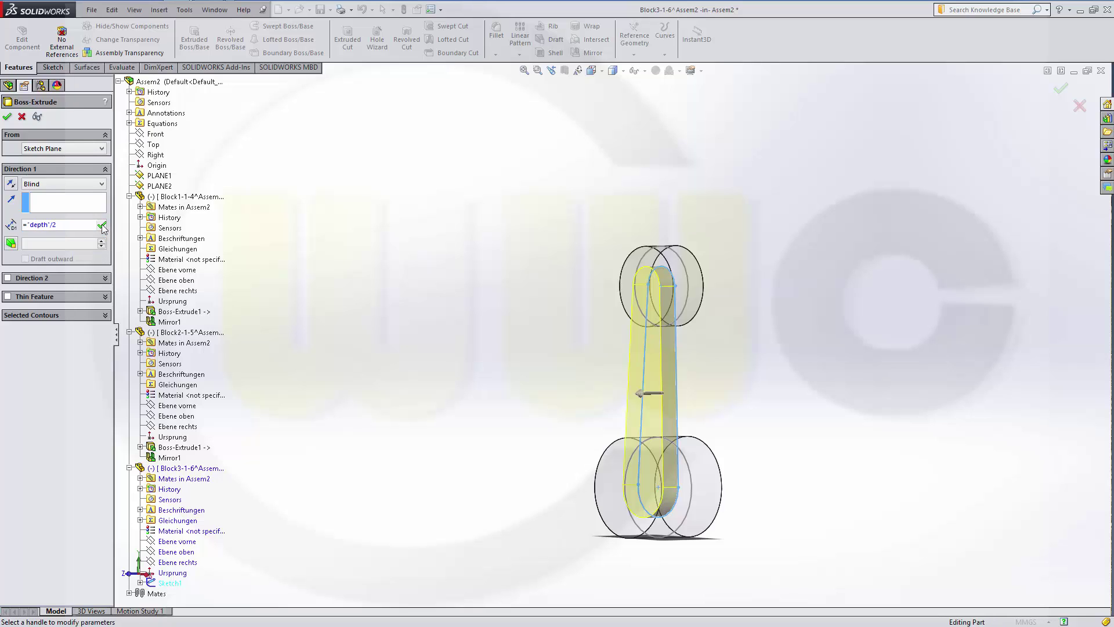
left_click(8, 118)
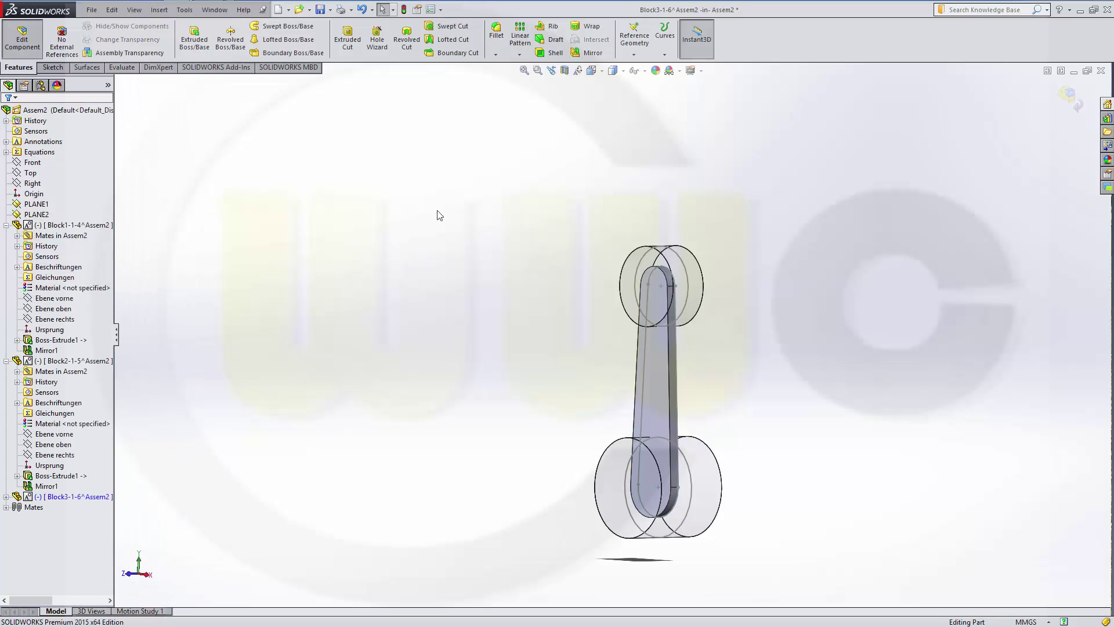
Mirror the Boss-Extrude1 rod body about Block3's Ebene vorne plane
left_click(587, 52)
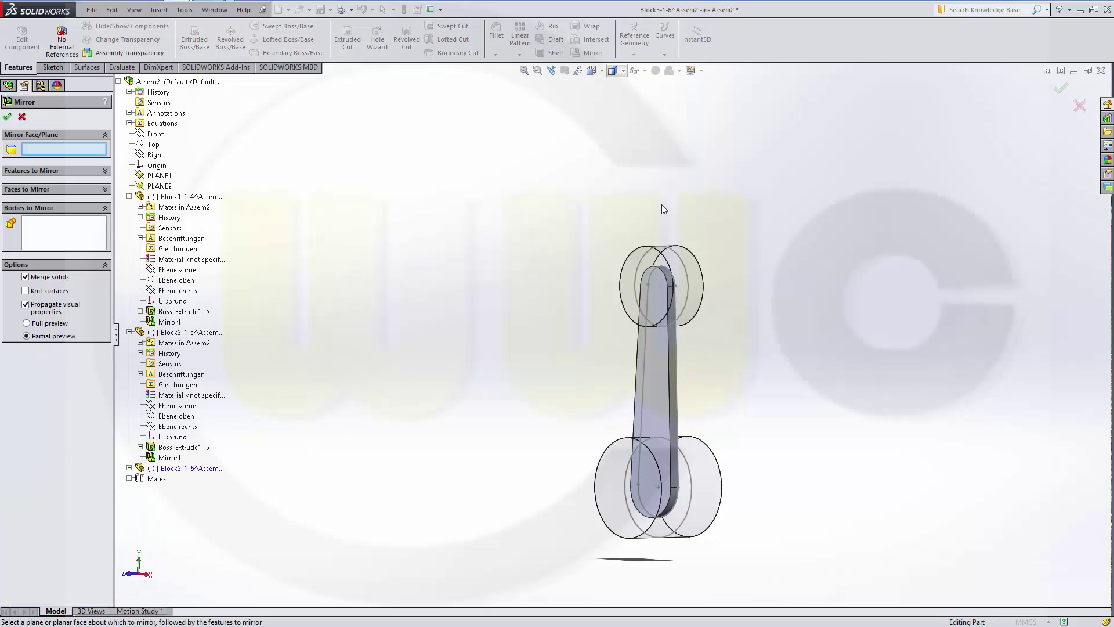
left_click(64, 232)
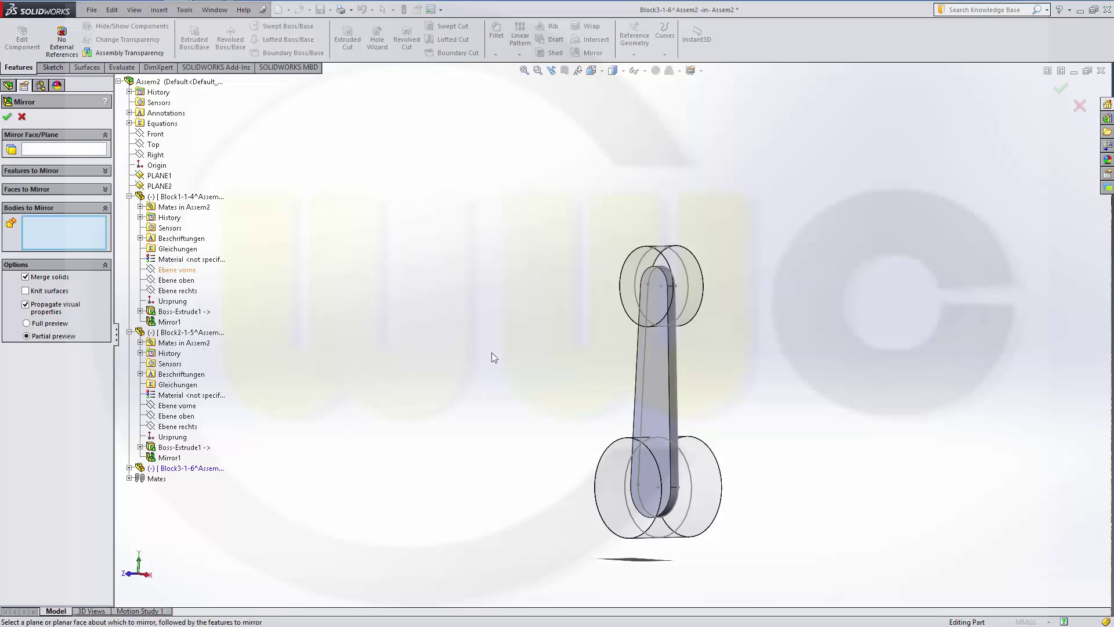
left_click(661, 386)
left_click(61, 151)
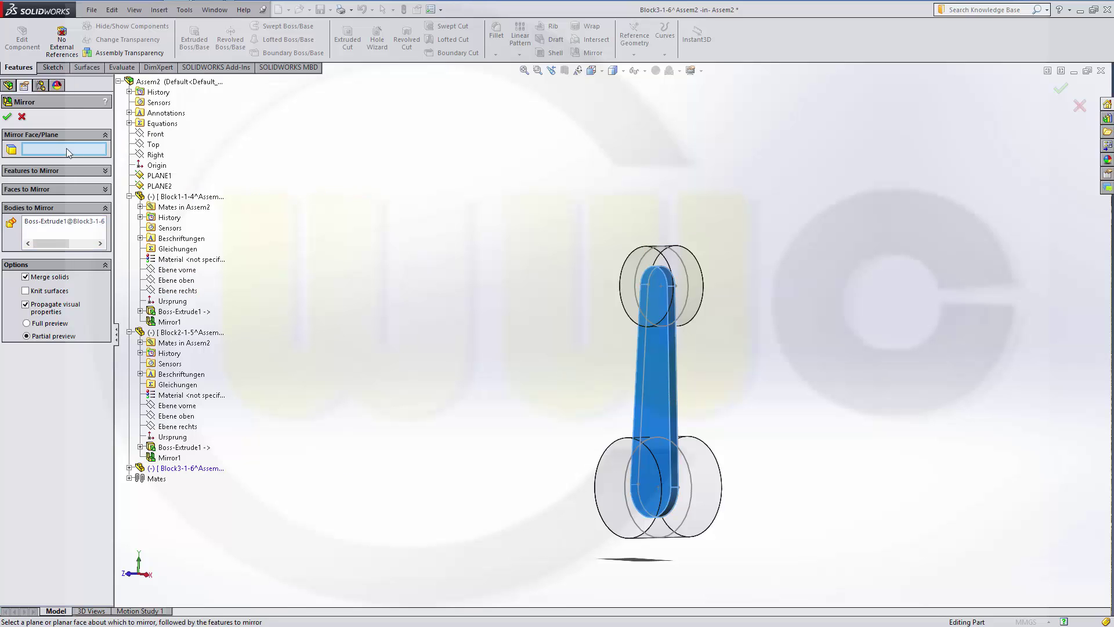
left_click(129, 468)
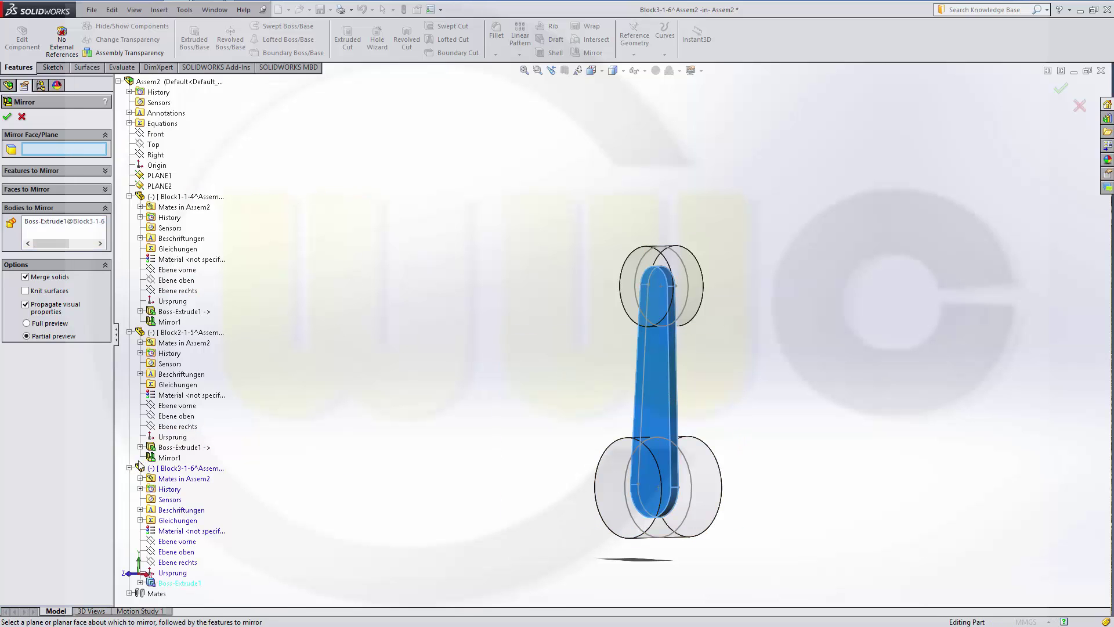
left_click(194, 542)
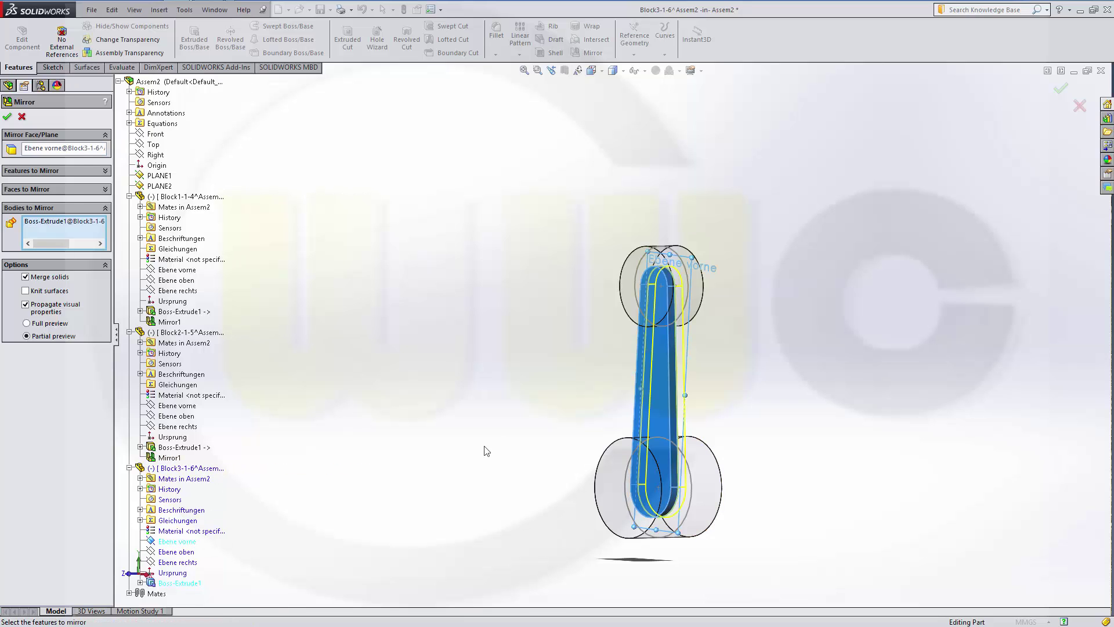
left_click(7, 116)
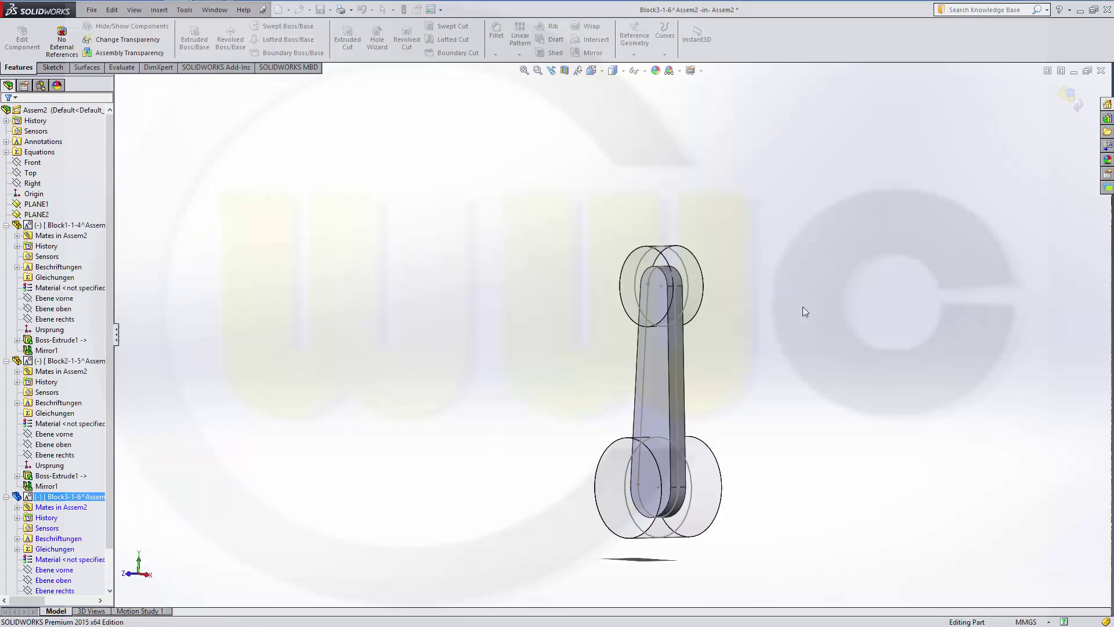
Exit the connector part edit and orbit the assembly to inspect the finished connecting rod
left_click(1066, 96)
middle_click_drag(811, 221, 709, 513)
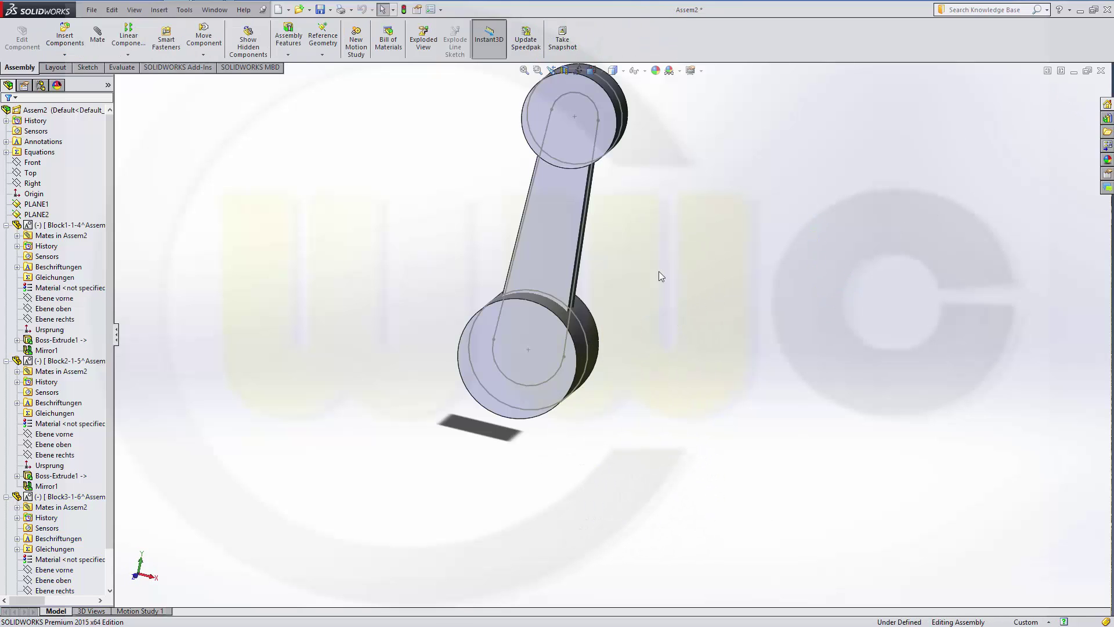
scroll(616, 230, "up", 3)
middle_click_drag(489, 167, 544, 109)
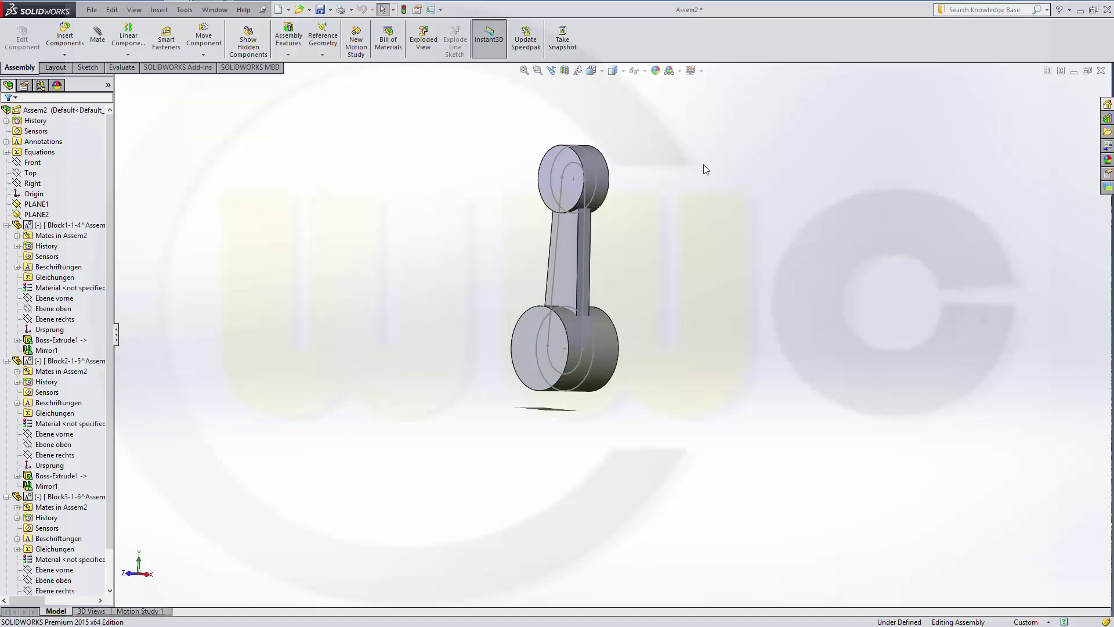
middle_click_drag(703, 168, 740, 253)
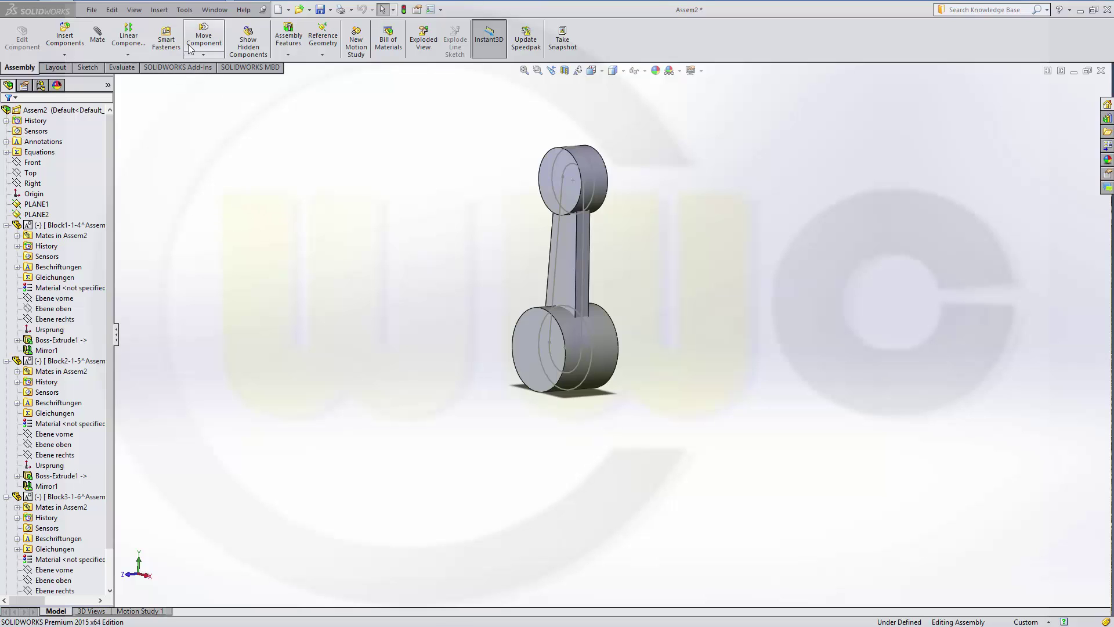
In the Equations dialog, change hold_1 from 40mm to 50mm and rebuild
left_click(184, 9)
mouse_move(159, 9)
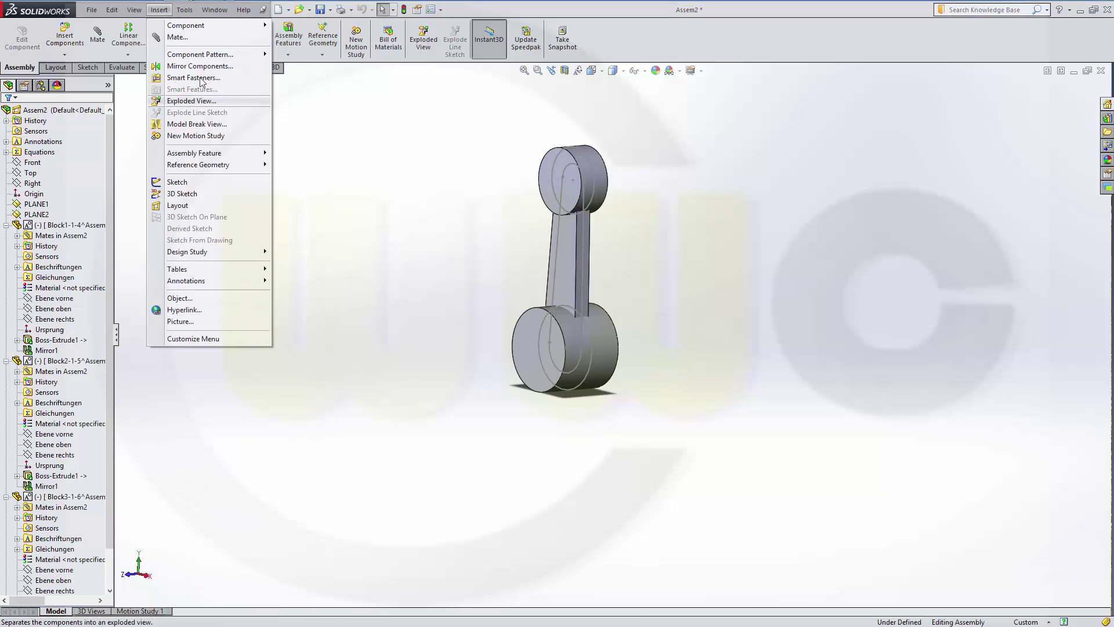
left_click(209, 472)
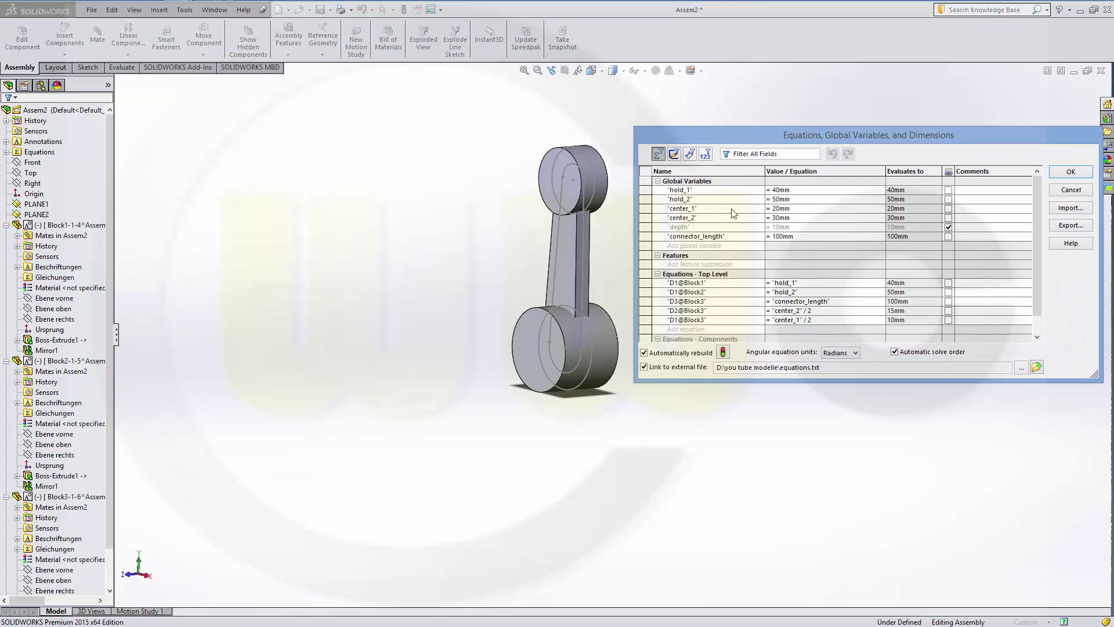
left_click(801, 191)
key("BackSpace")
key("BackSpace")
key("BackSpace")
key("BackSpace")
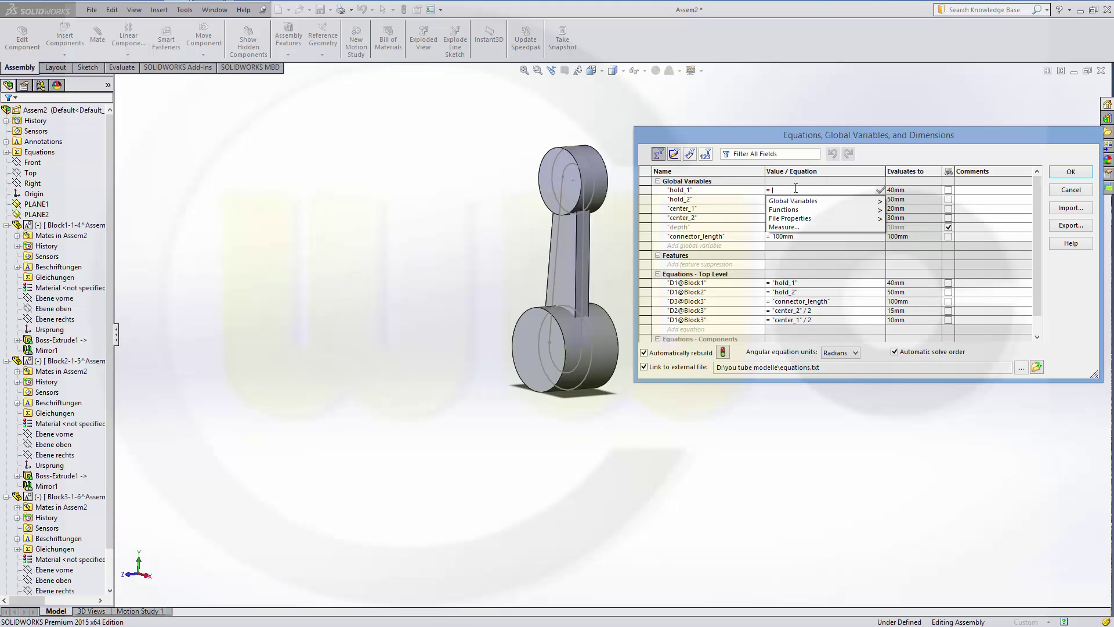
type("50mm")
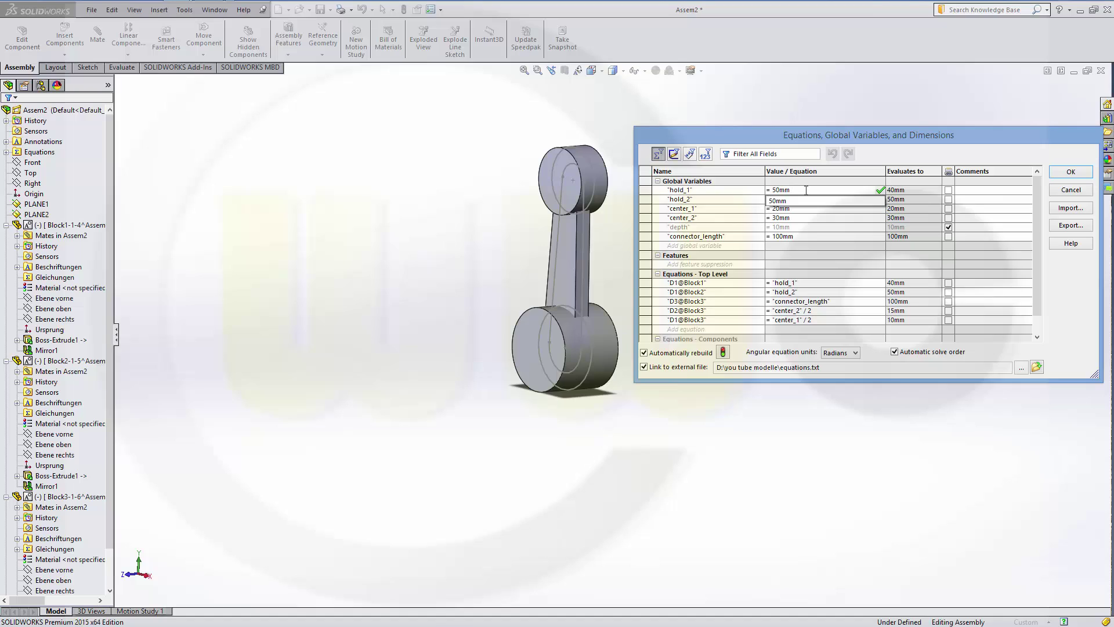
left_click(879, 197)
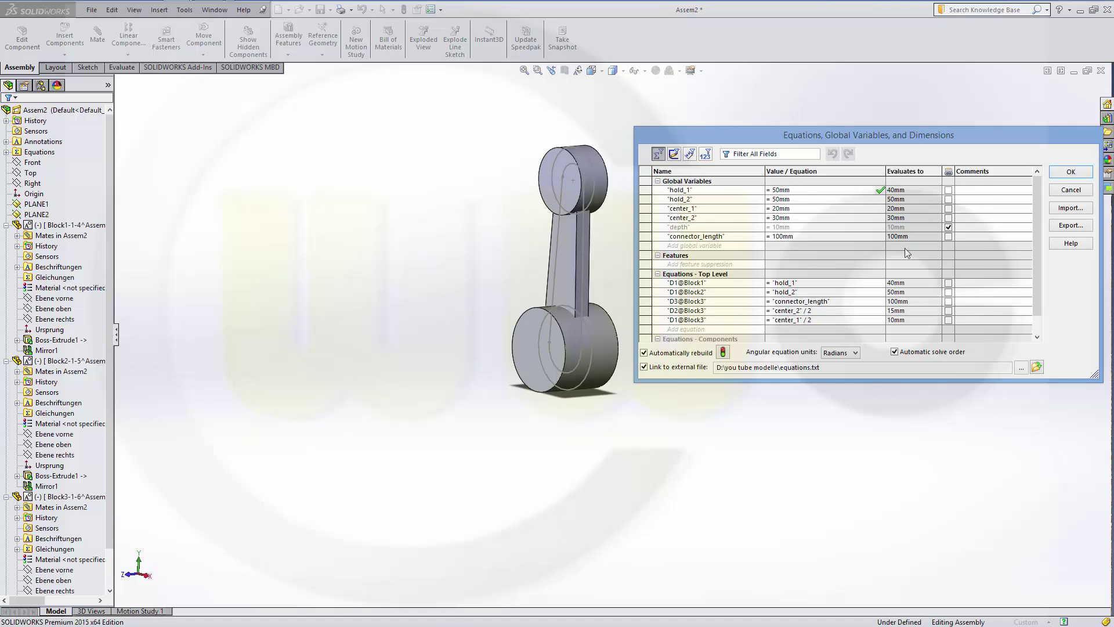
left_click(725, 351)
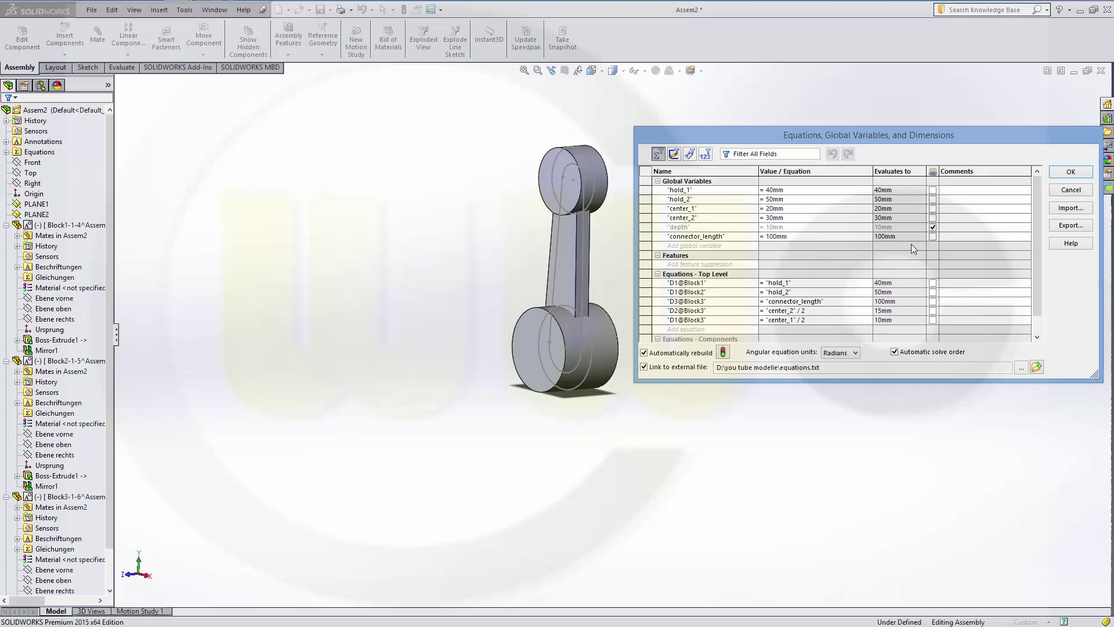
Re-enter hold_1 as 50mm and confirm the equations with OK
left_click(792, 192)
key("BackSpace")
key("BackSpace")
key("BackSpace")
type("50")
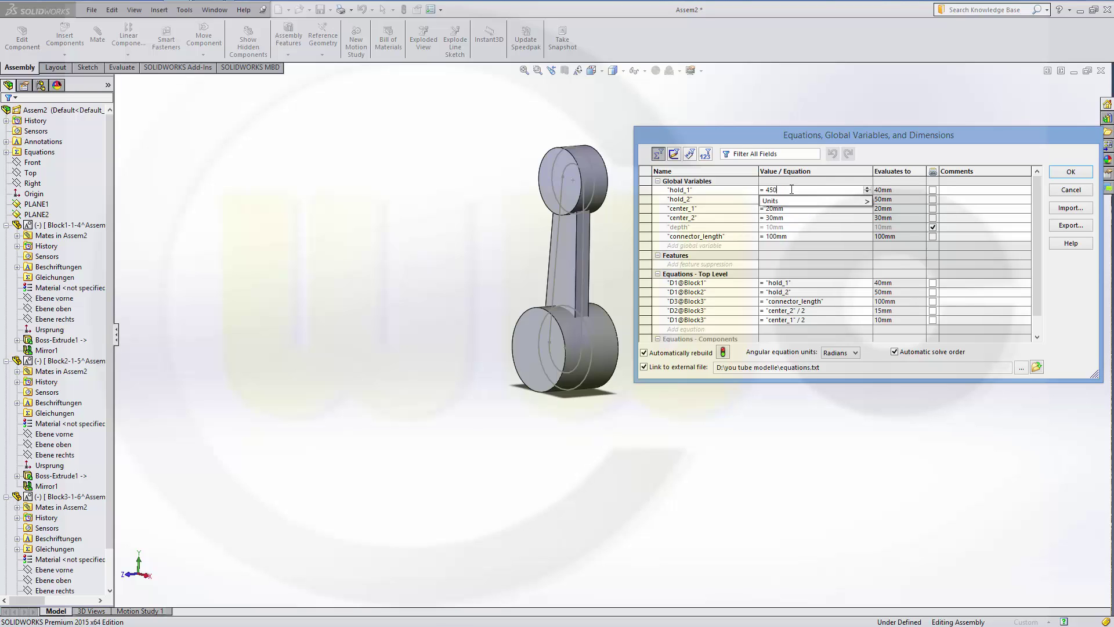
key("BackSpace")
key("BackSpace")
type("50mm")
left_click(1074, 171)
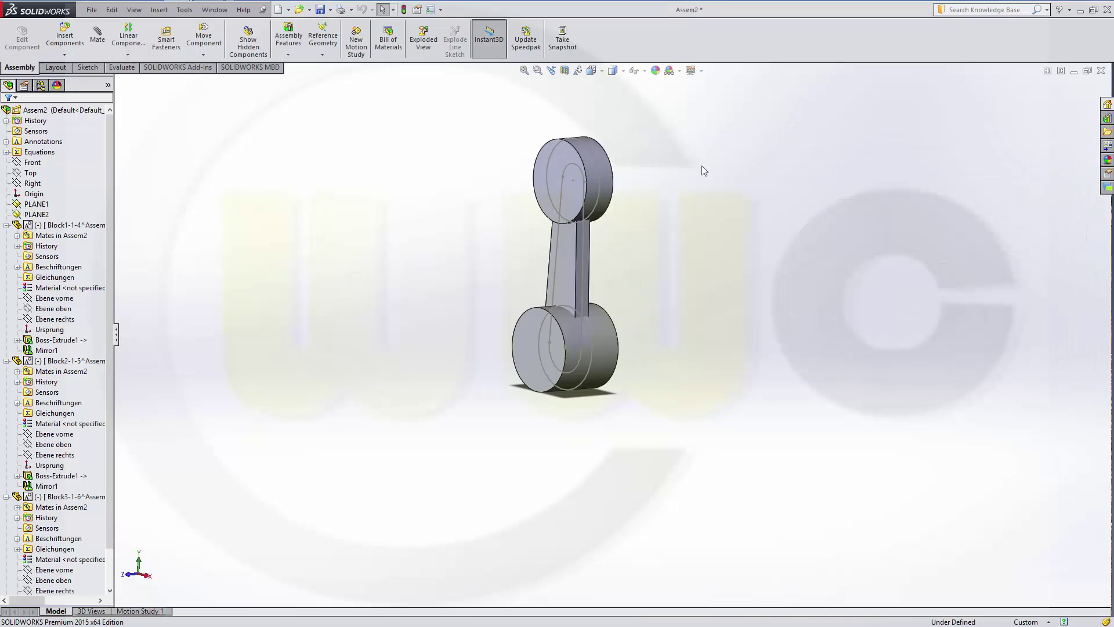
Change hold_1 from 50mm back to 40mm in the Equations dialog and close it
left_click(184, 10)
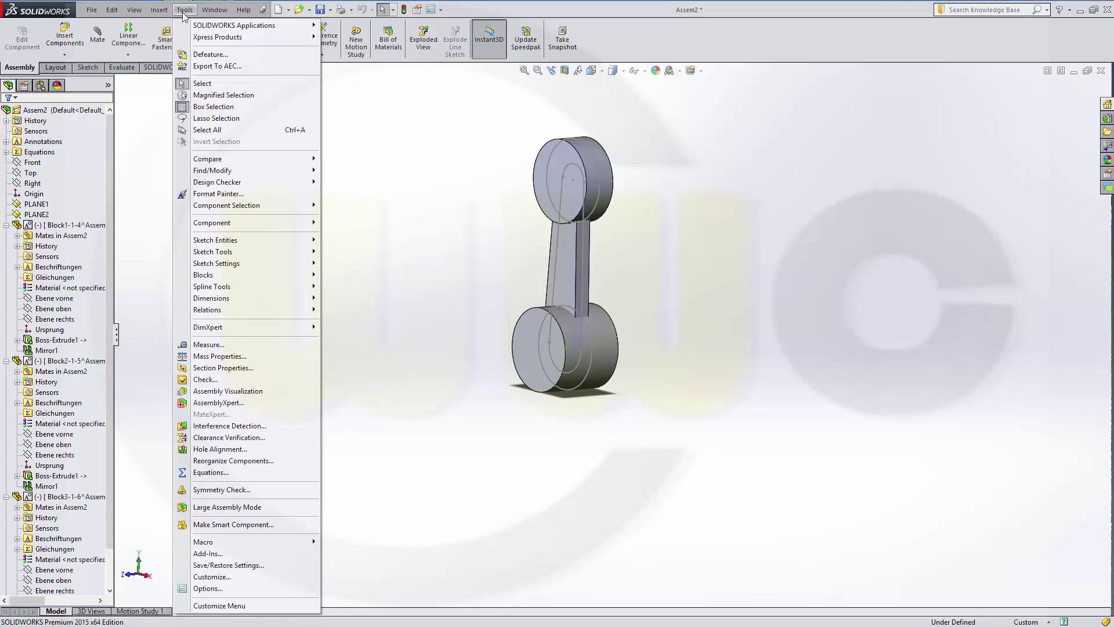
left_click(241, 472)
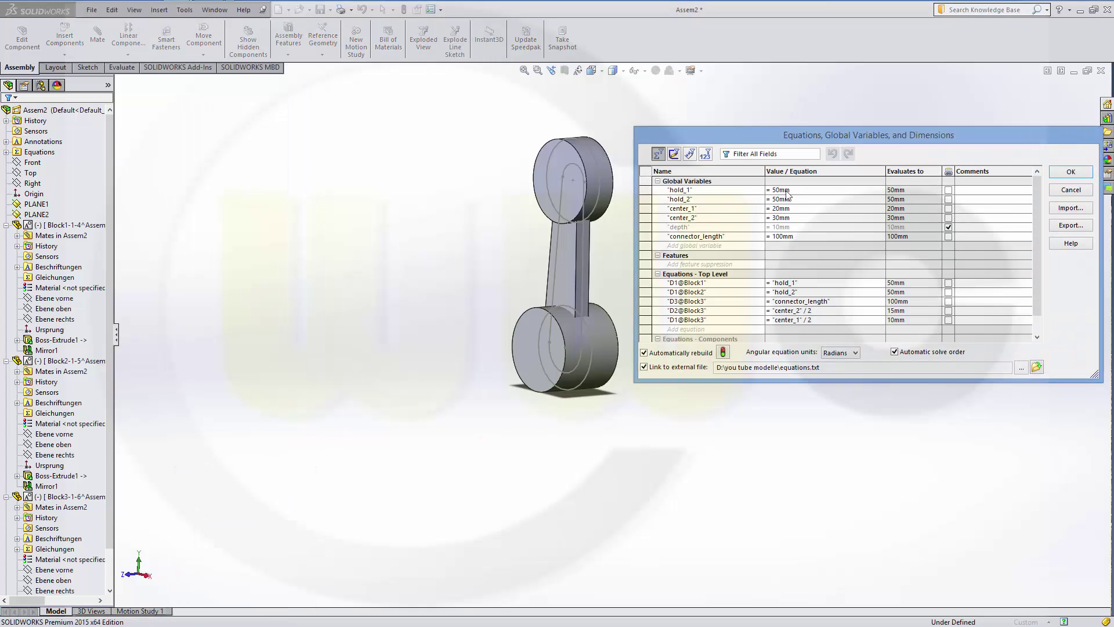
left_click(795, 190)
key("Left")
key("BackSpace")
type("4")
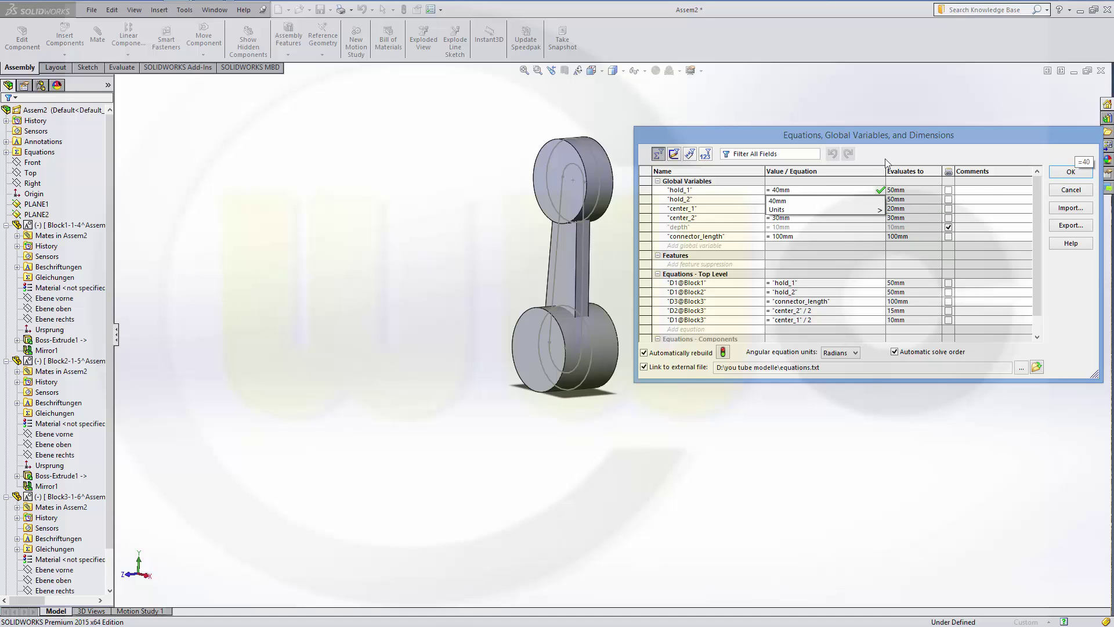
key("Return")
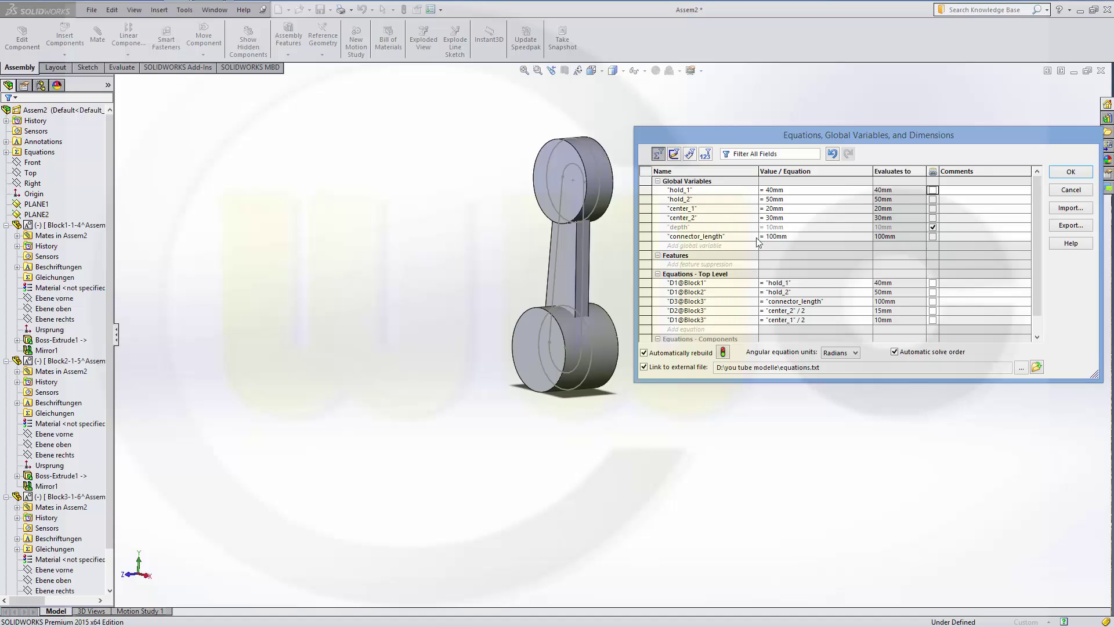
left_click(1071, 172)
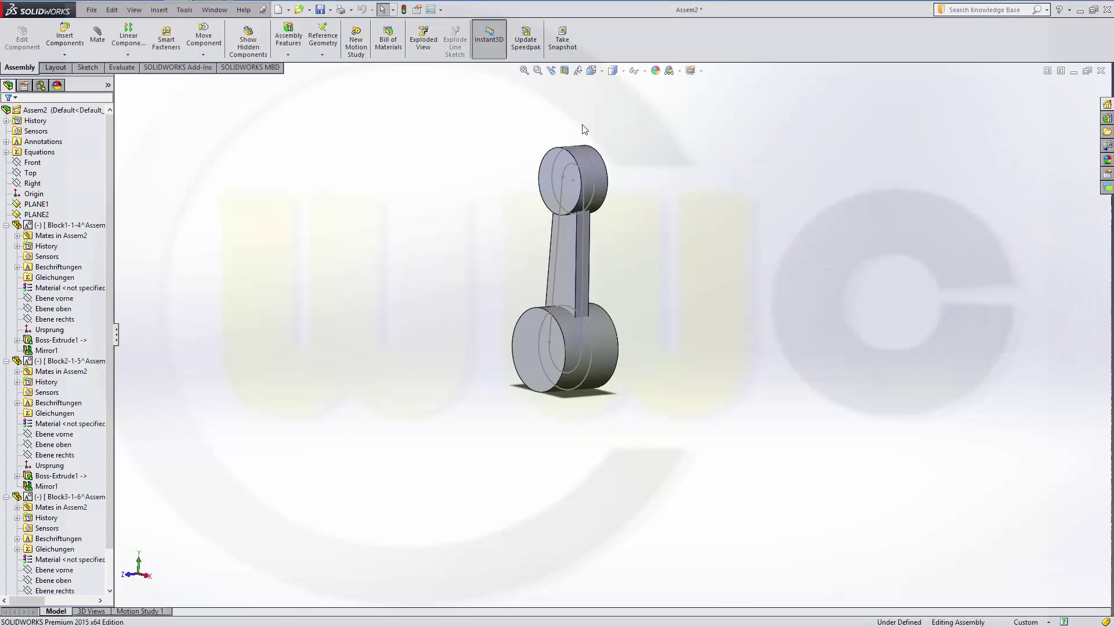
Set connector_length to 120mm in the Equations dialog and apply the change
left_click(185, 10)
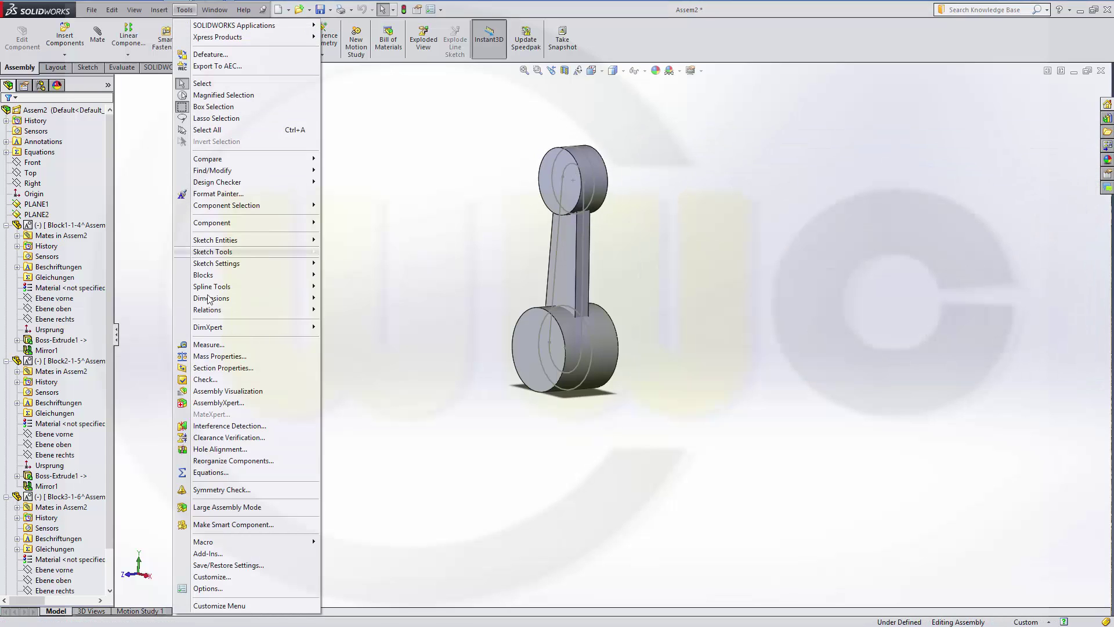
left_click(211, 472)
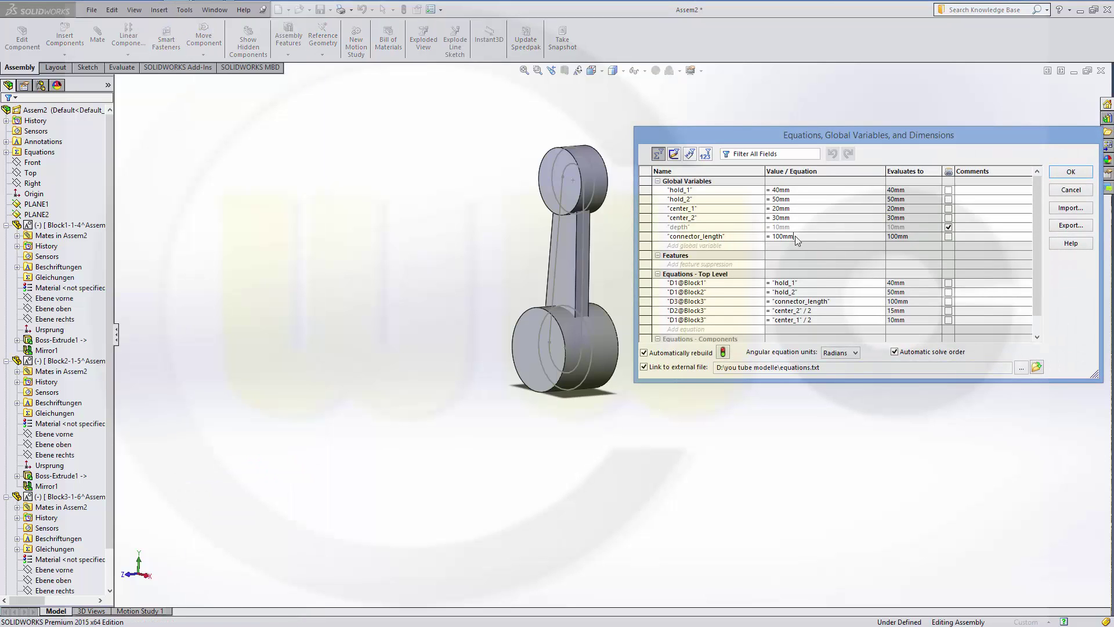
key("BackSpace")
key("BackSpace")
key("BackSpace")
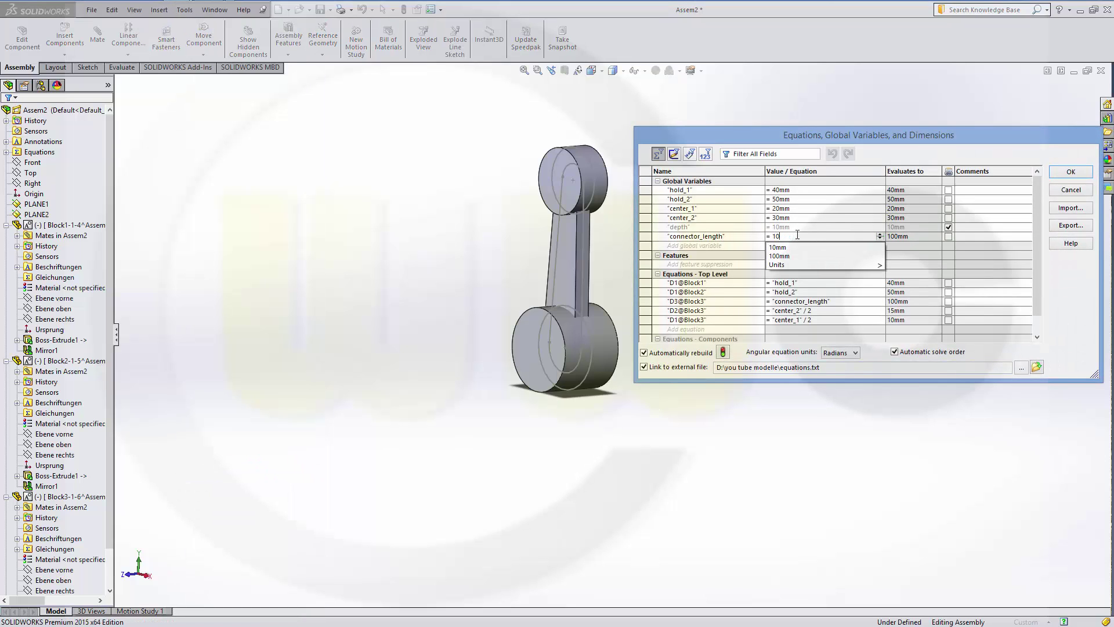
type("20")
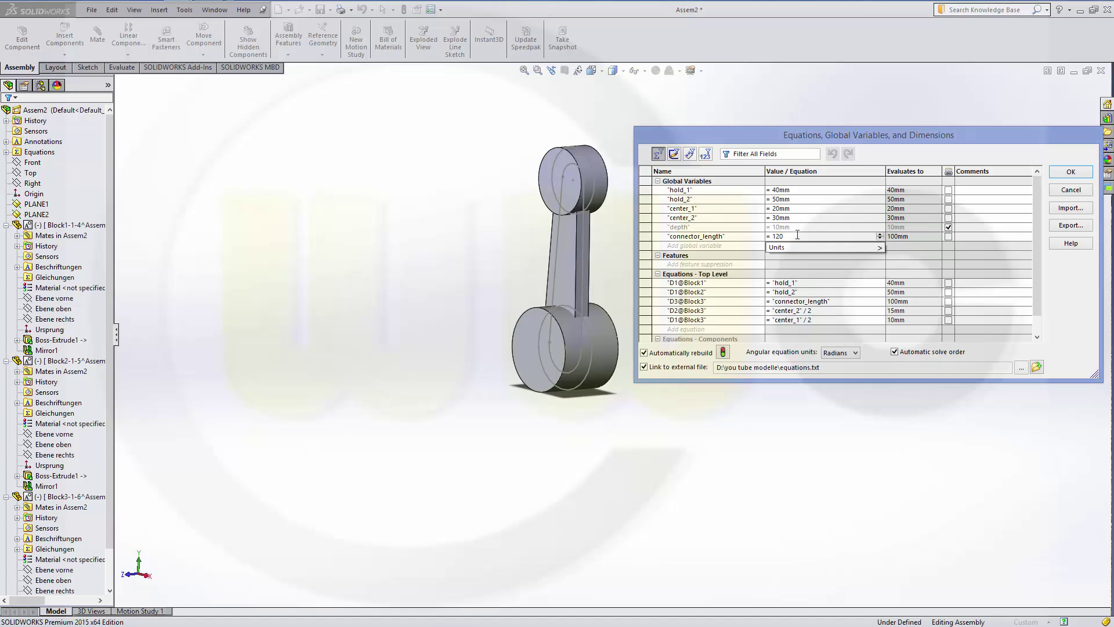
key("Return")
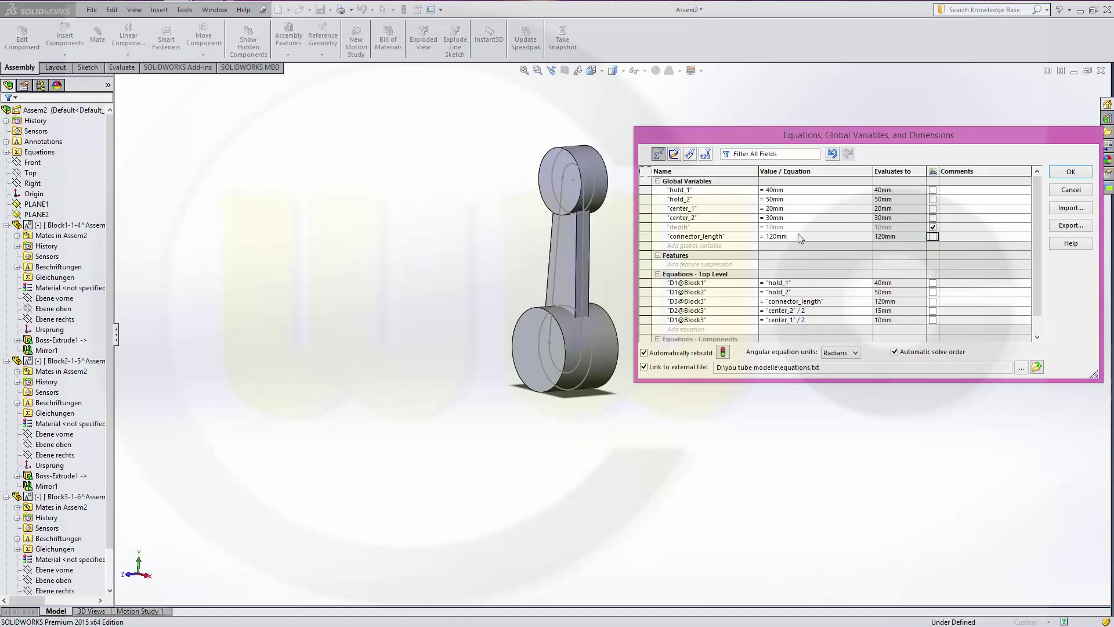
left_click(1061, 170)
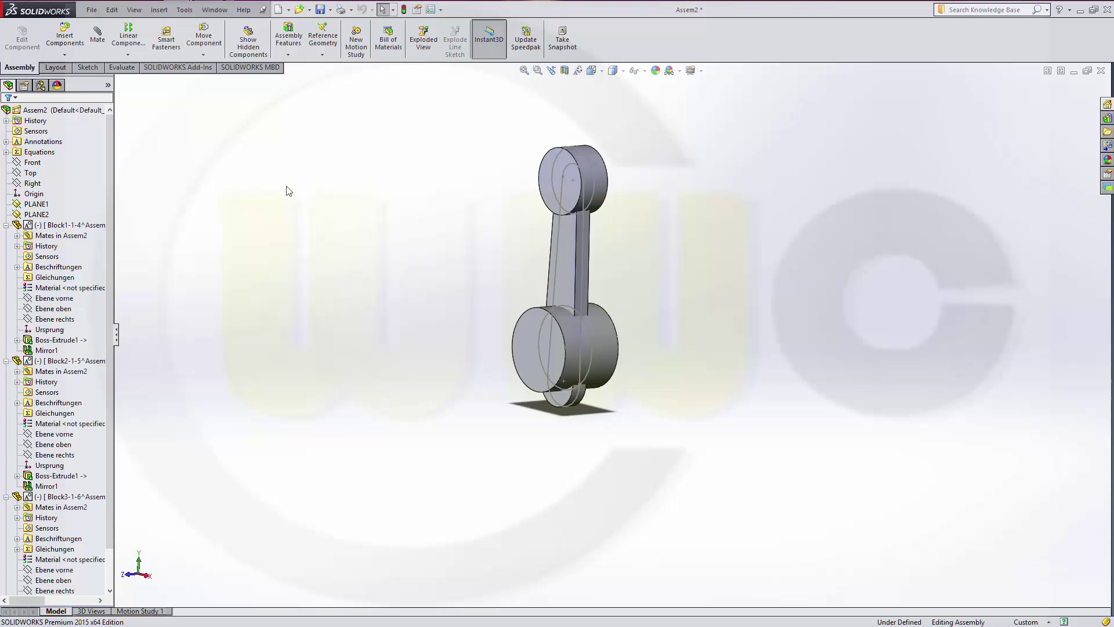
Enter and exit the assembly Layout sketch so it rebuilds around the 120mm connector
left_click(56, 68)
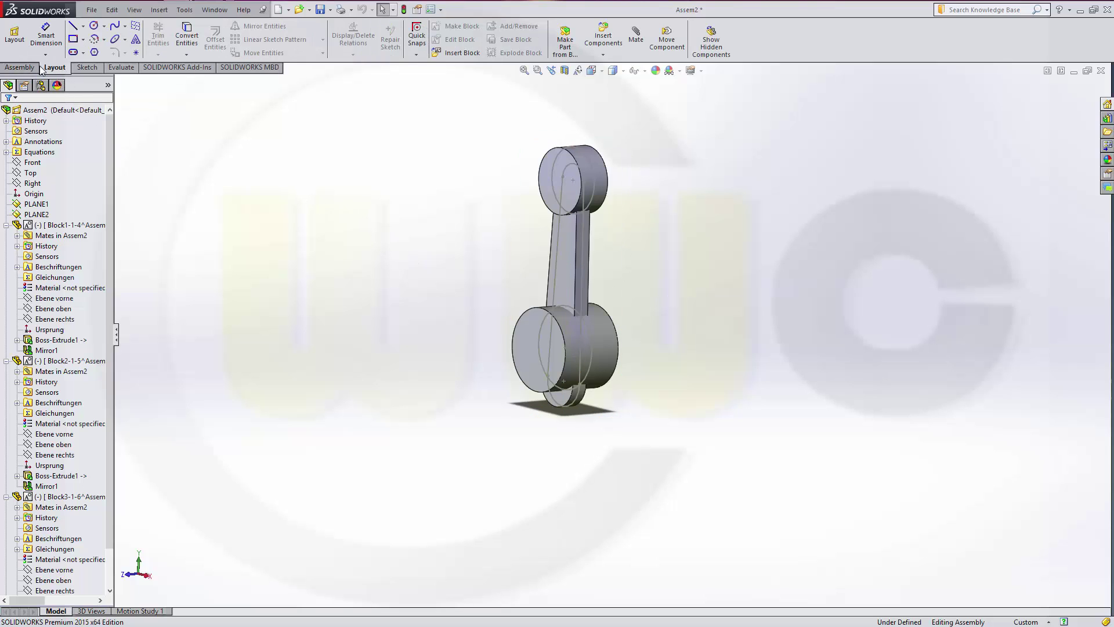
left_click(15, 34)
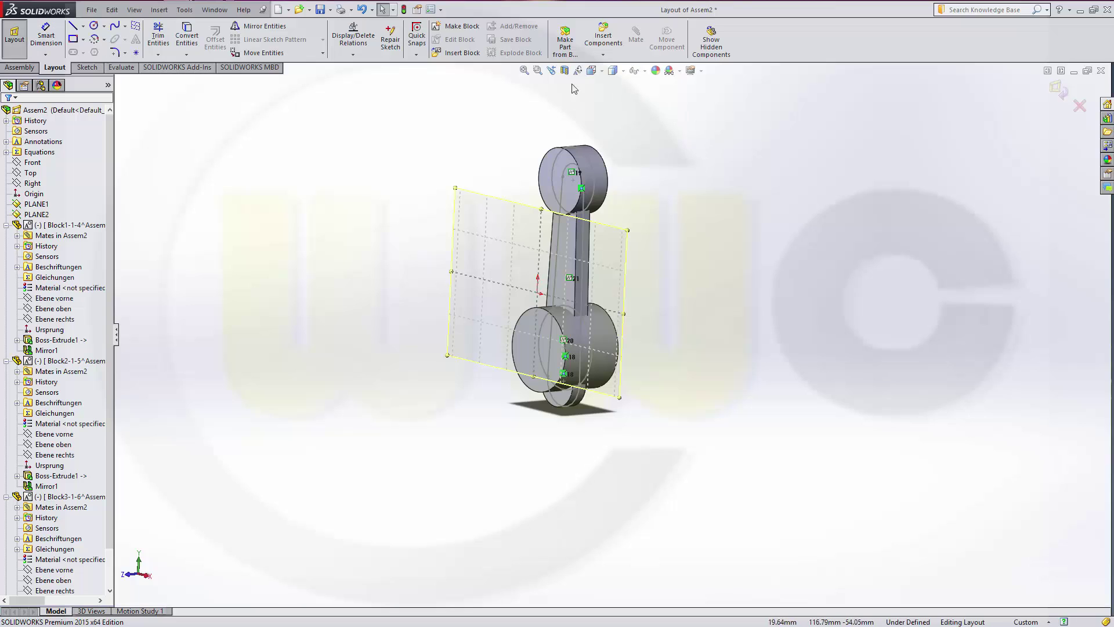
left_click(15, 34)
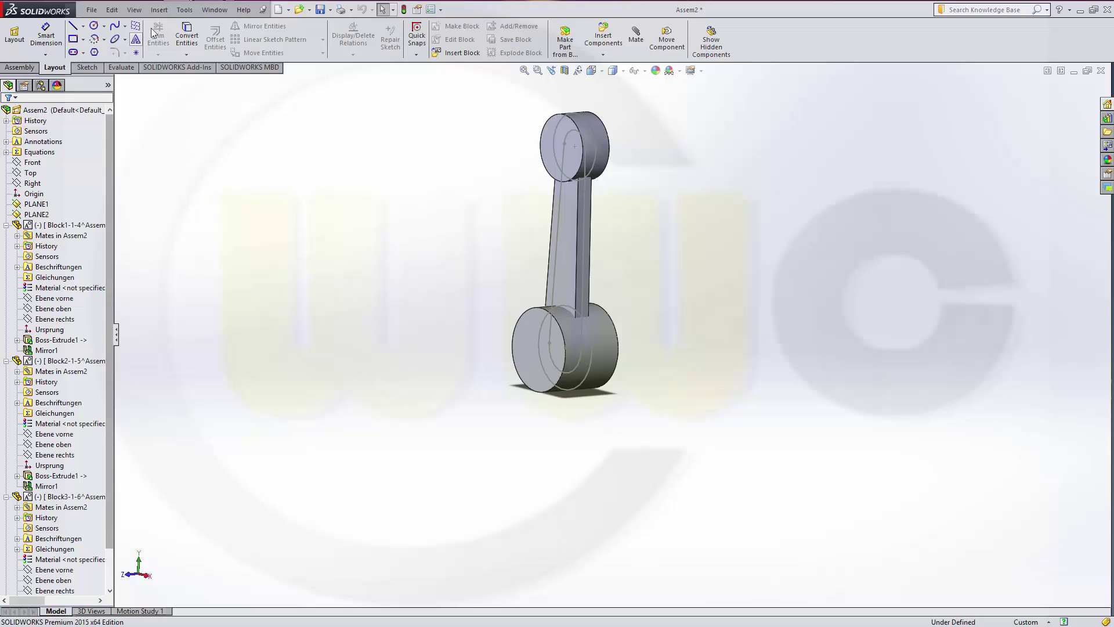
left_click(184, 10)
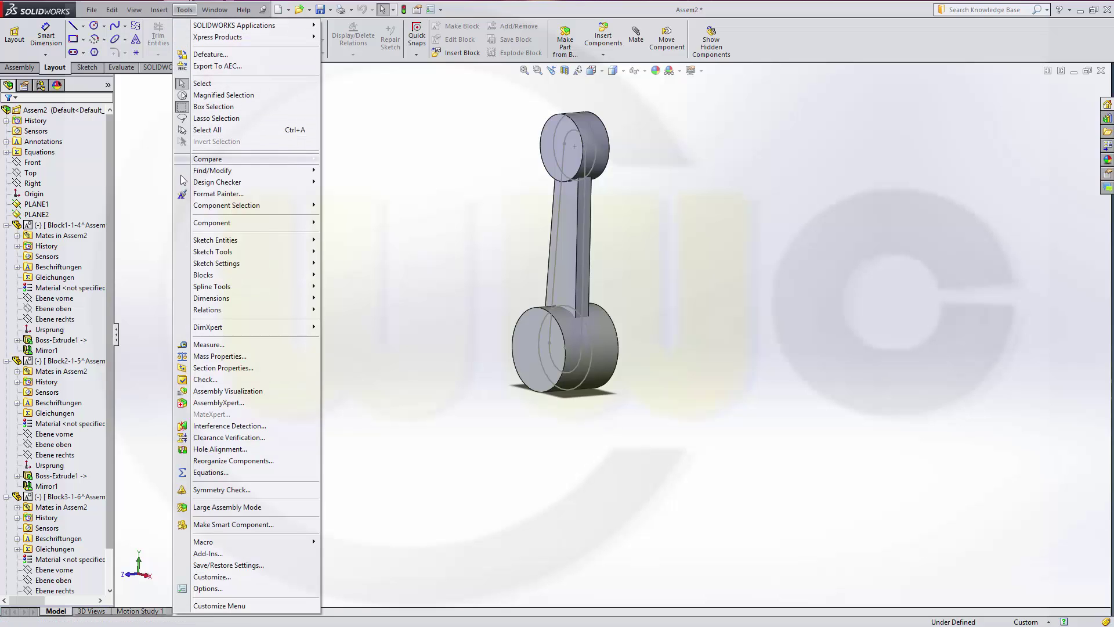
Open the linked equations.txt file in a text editor from the Equations dialog
left_click(210, 472)
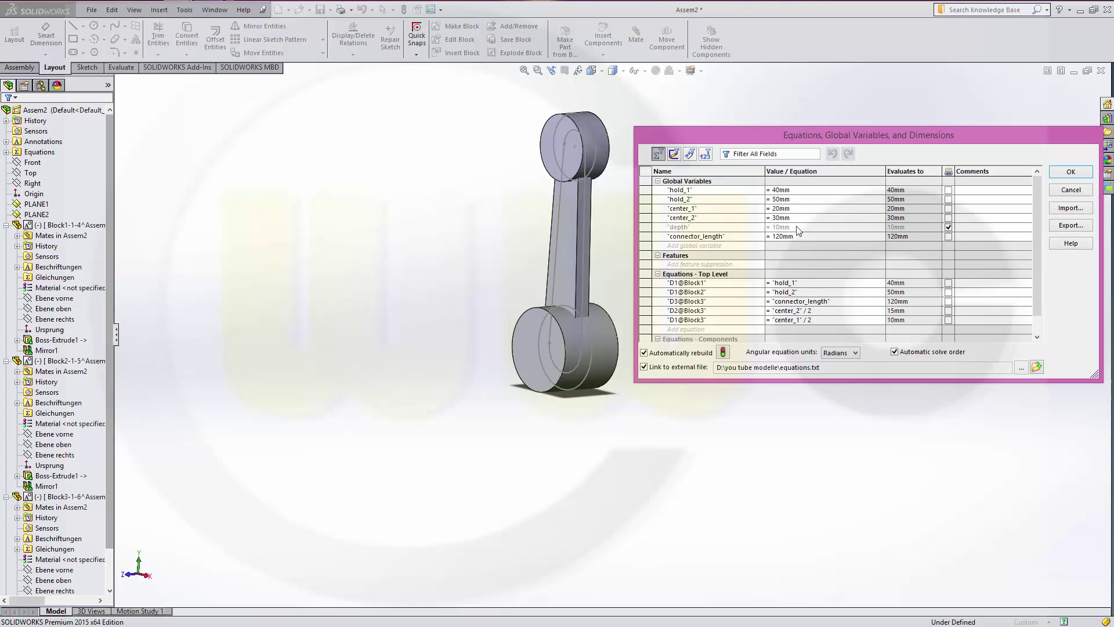
left_click(1037, 367)
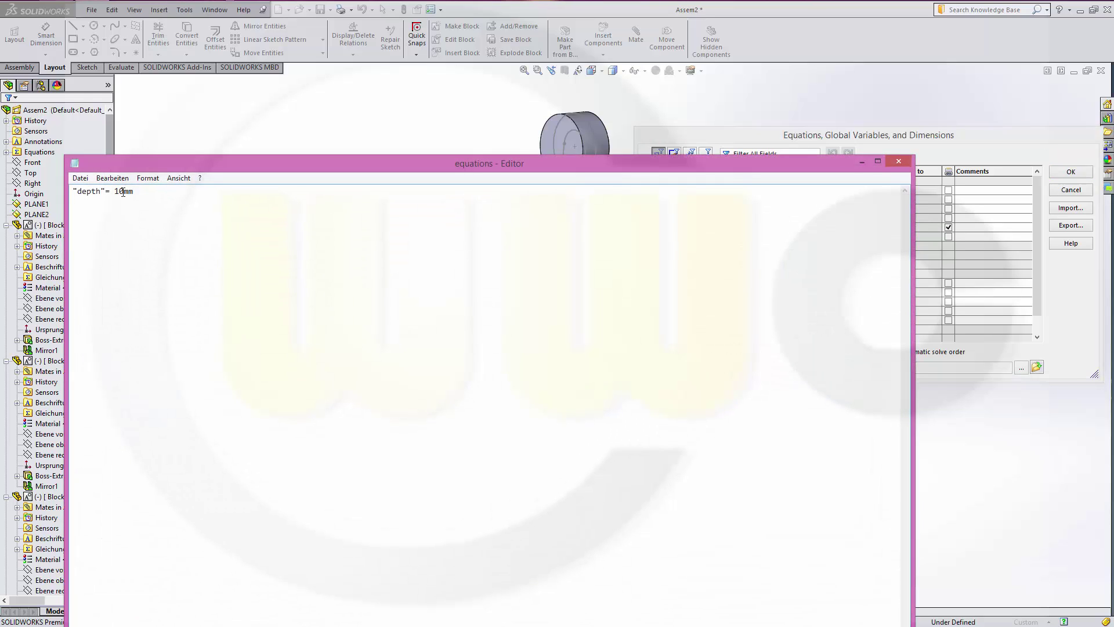
Change depth from 10mm to 5mm in equations.txt, save it, and close Notepad
key("BackSpace")
key("BackSpace")
left_click(80, 178)
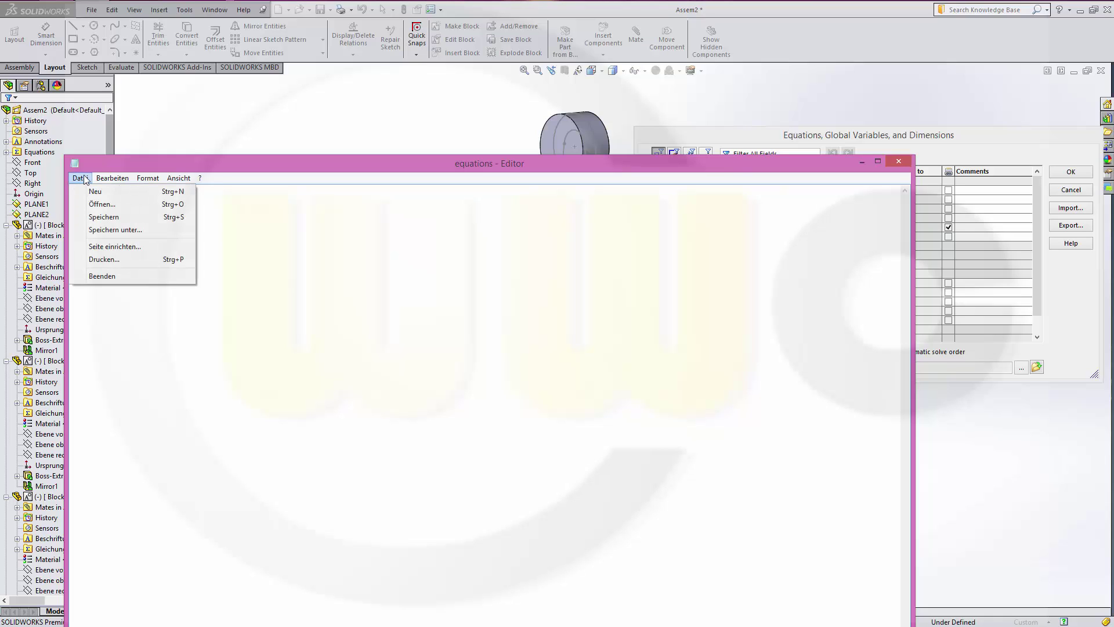
left_click(114, 219)
left_click(898, 161)
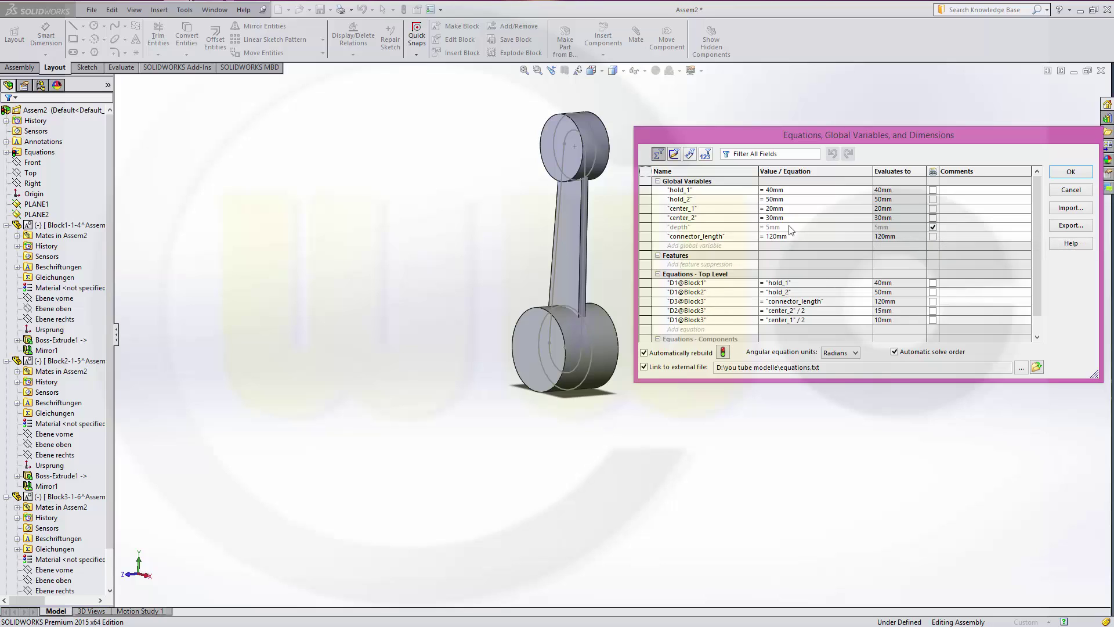
Accept the edited equations so the connecting link rebuilds at 5 mm depth, then inspect it
middle_click_drag(616, 254, 581, 235)
left_click(1071, 173)
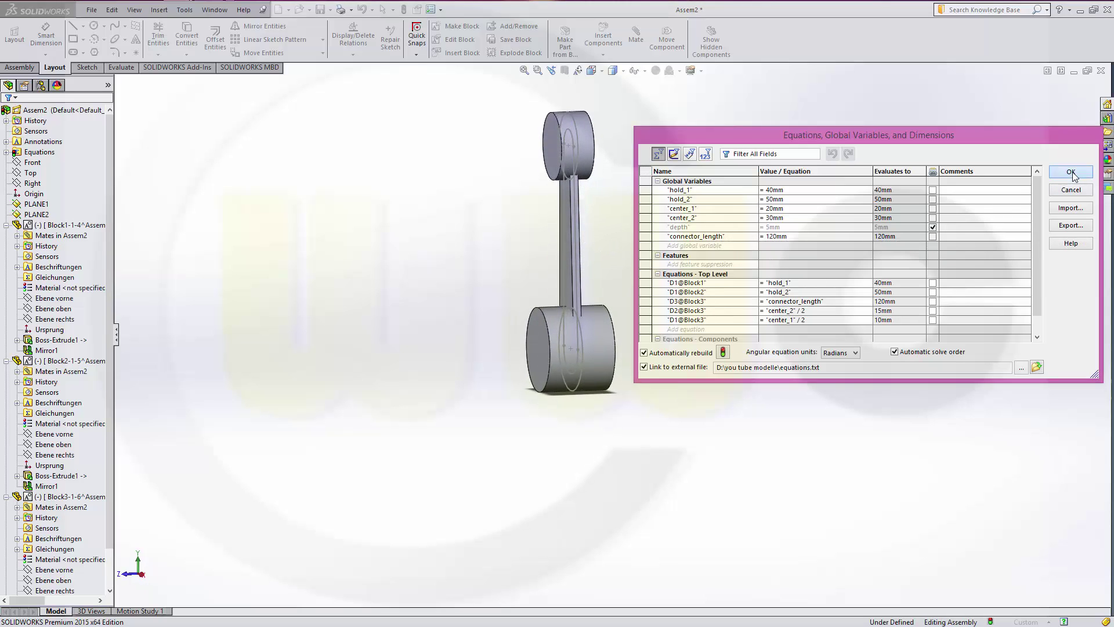
middle_click_drag(651, 258, 661, 207)
scroll(560, 217, "down", 3)
scroll(700, 352, "down", 2)
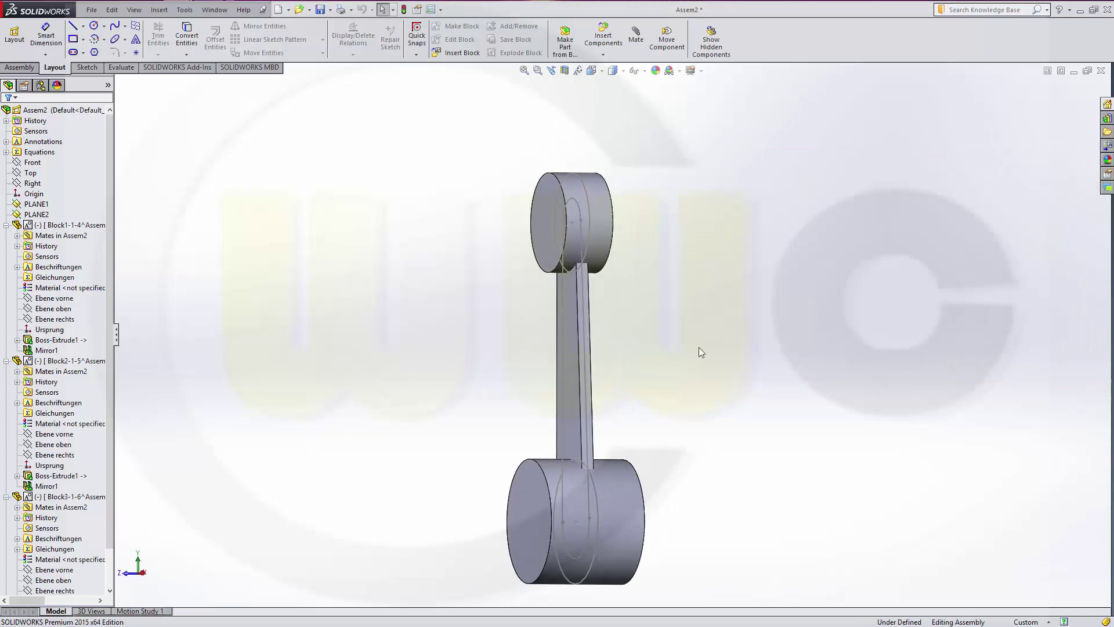